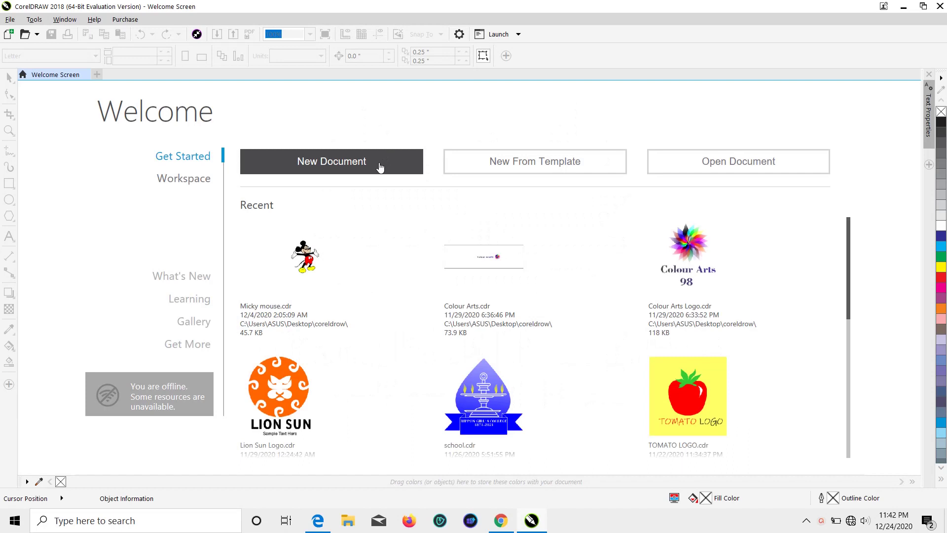
Create a new 5 by 5 inch portrait document with one page, RGB color mode and 300 dpi resolution
click(380, 167)
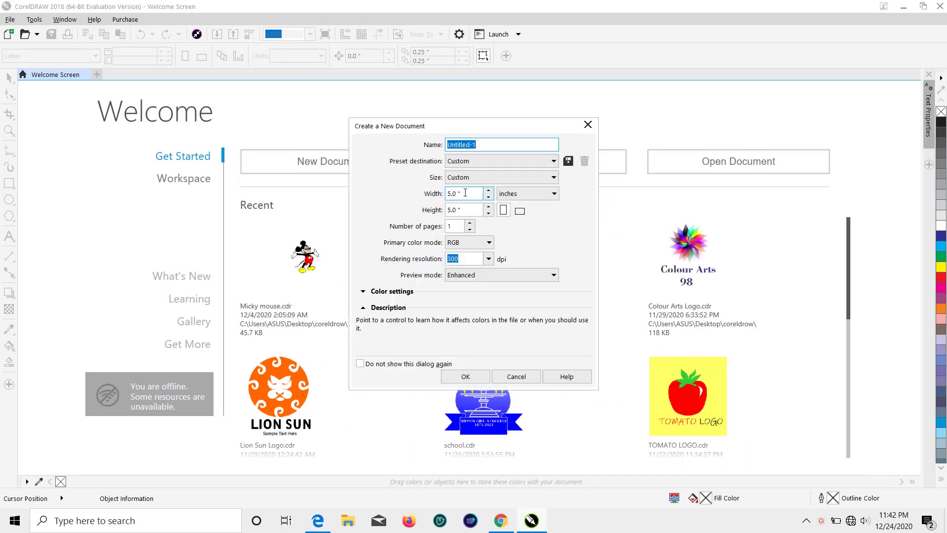
click(452, 193)
click(450, 209)
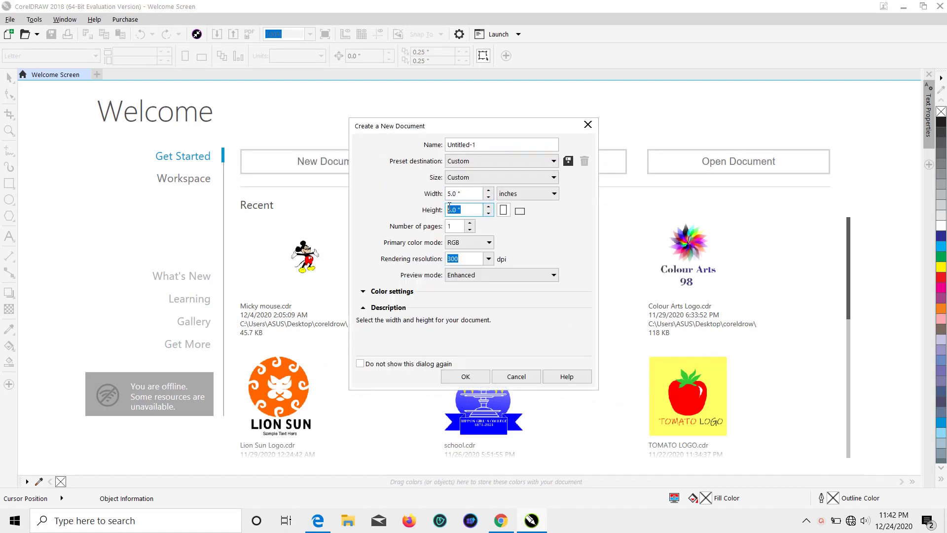
click(503, 211)
click(457, 225)
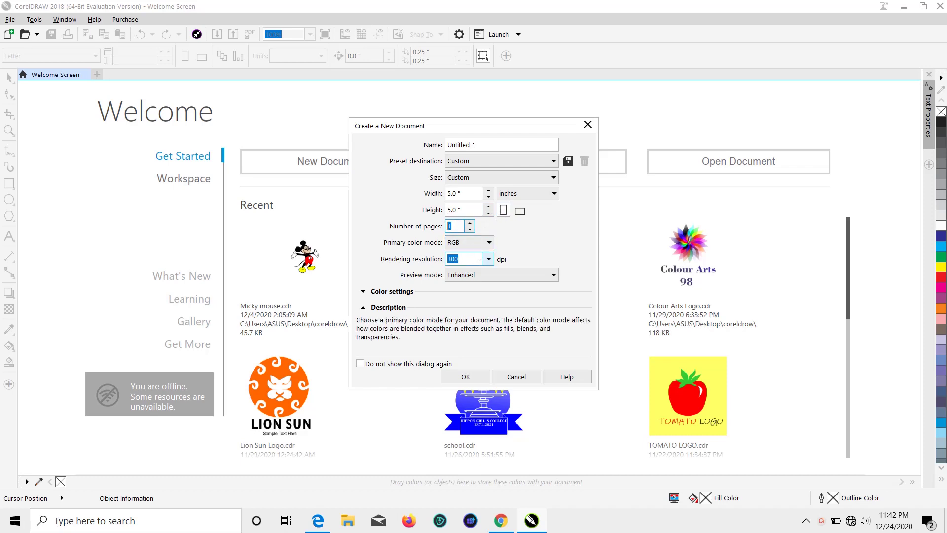
click(459, 374)
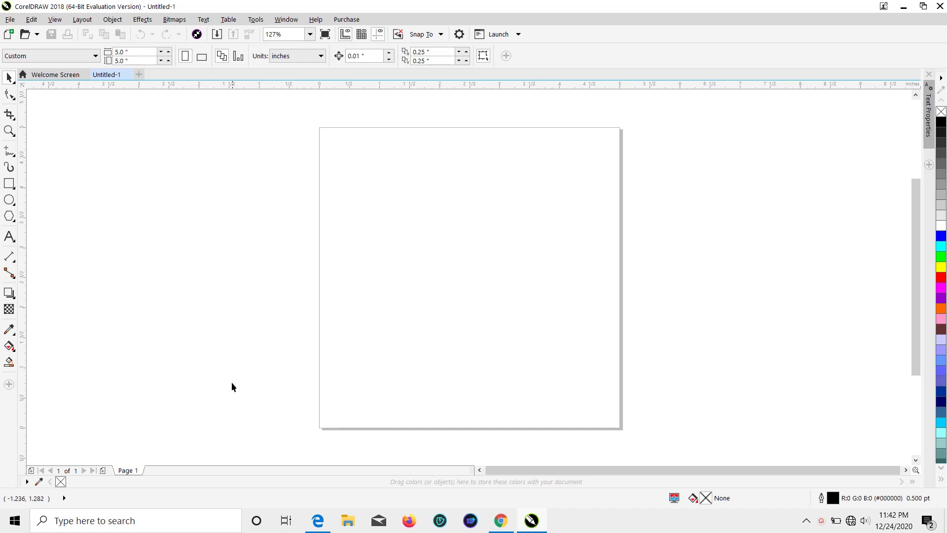
scroll(576, 216, up, 2)
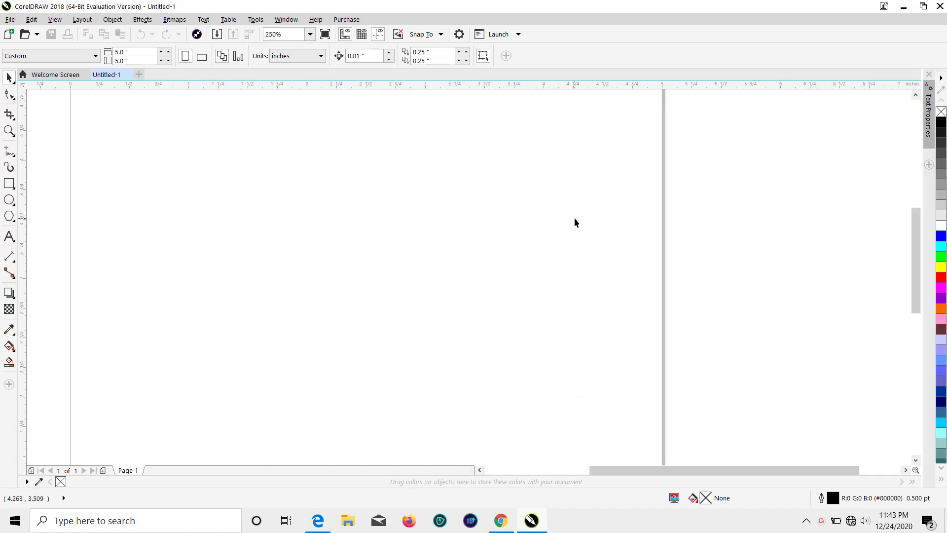
click(13, 101)
mouse_move(17, 131)
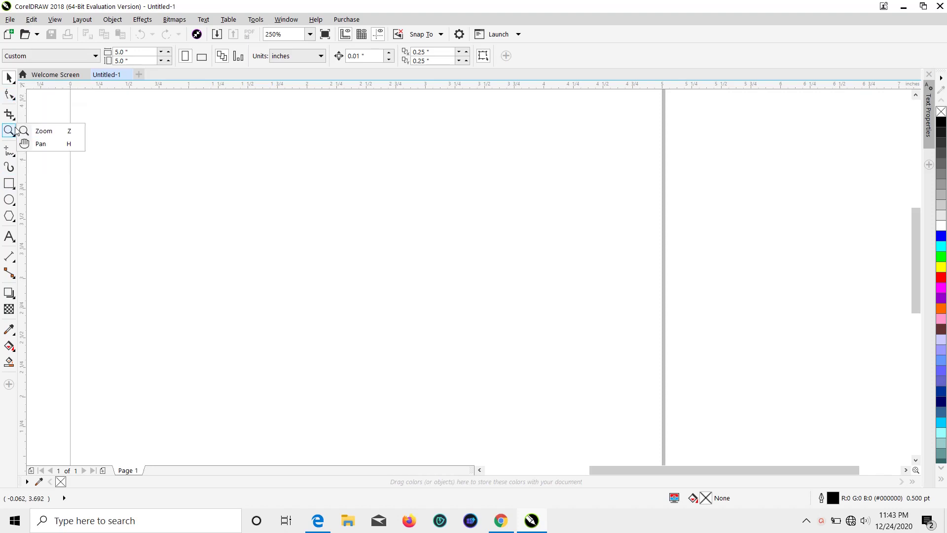
mouse_move(11, 156)
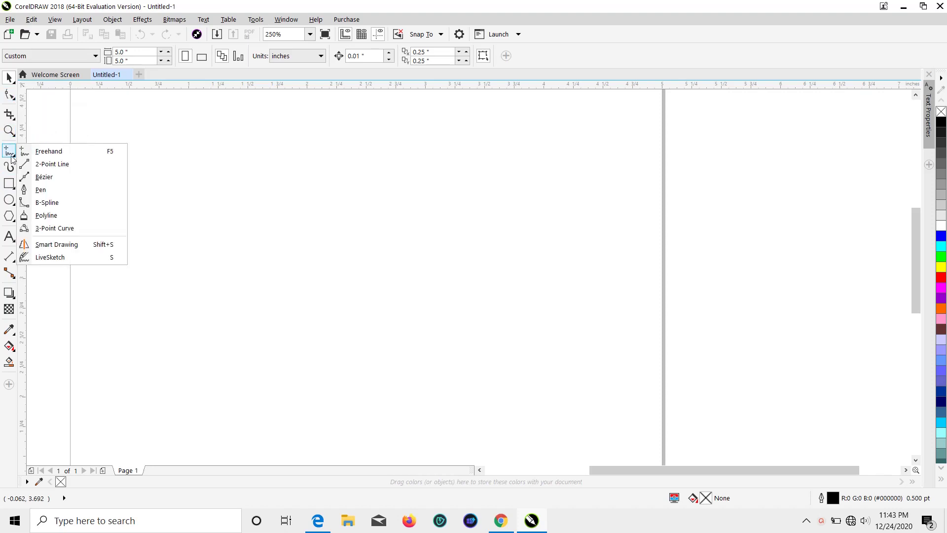
click(53, 190)
scroll(114, 282, down, 1)
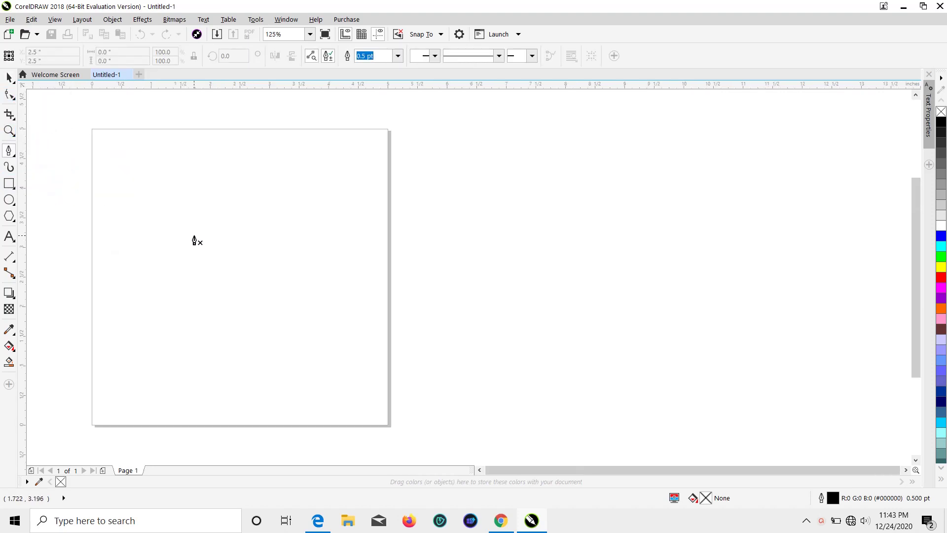
scroll(128, 206, up, 1)
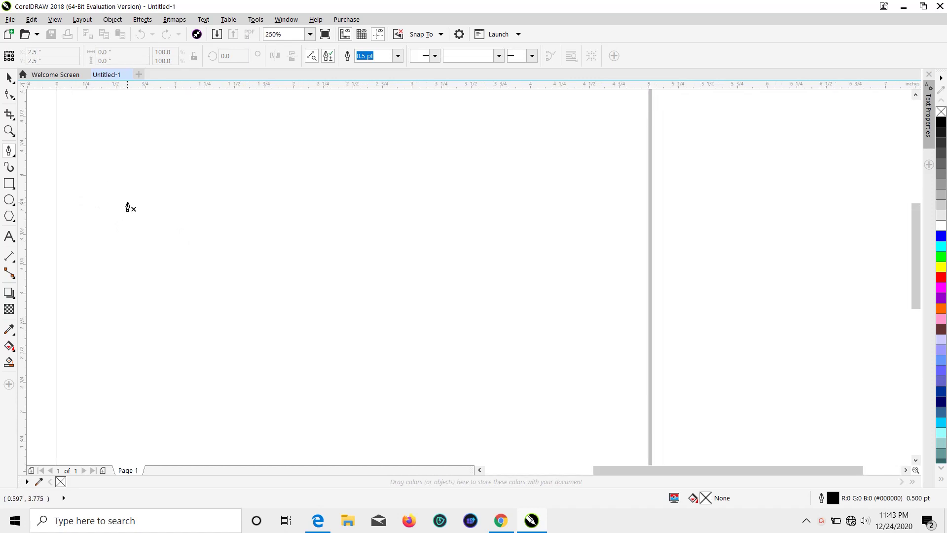
key(space)
key(h)
drag(154, 239, 166, 294)
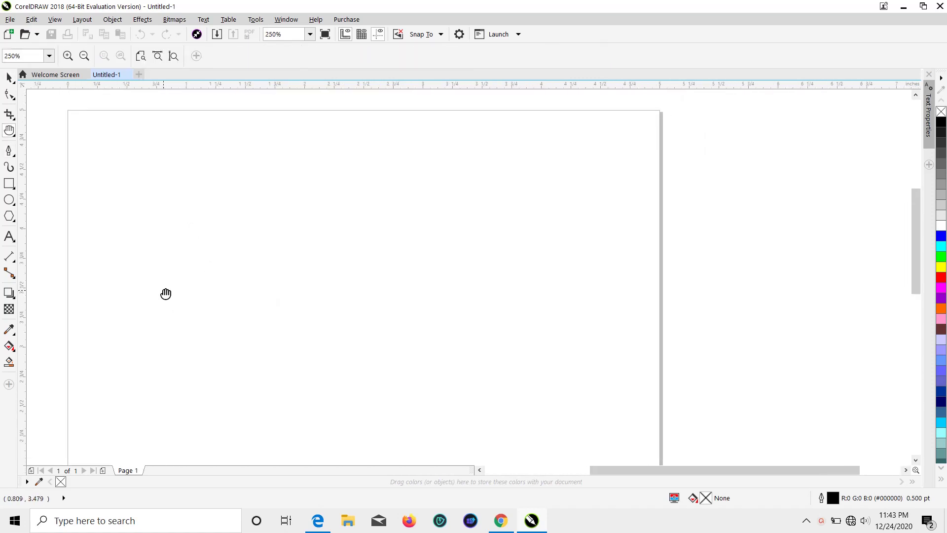
Draw a closed, narrow slanted triangle about 1.28 by 1.37 inches with the Pen tool, tapering to a point at its lower right
click(8, 151)
scroll(301, 286, down, 3)
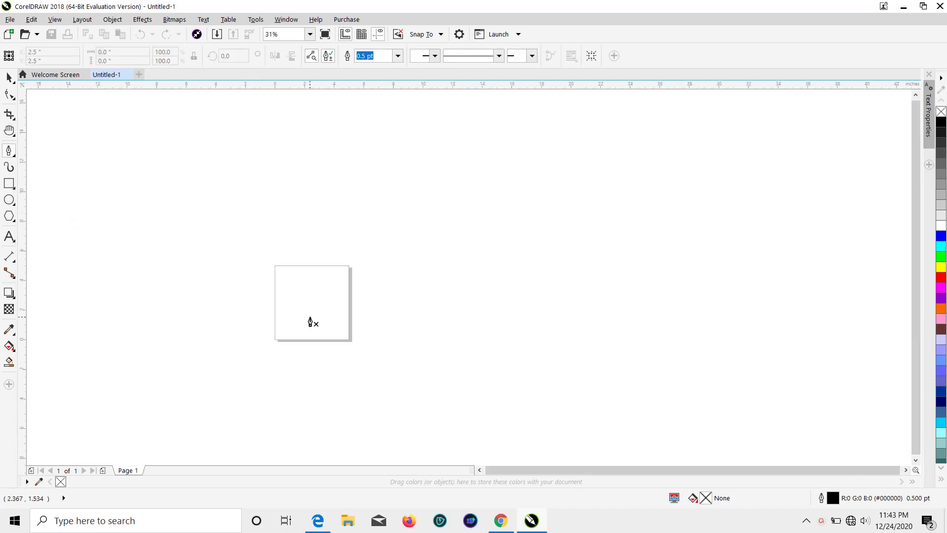
scroll(310, 321, up, 4)
scroll(268, 269, up, 2)
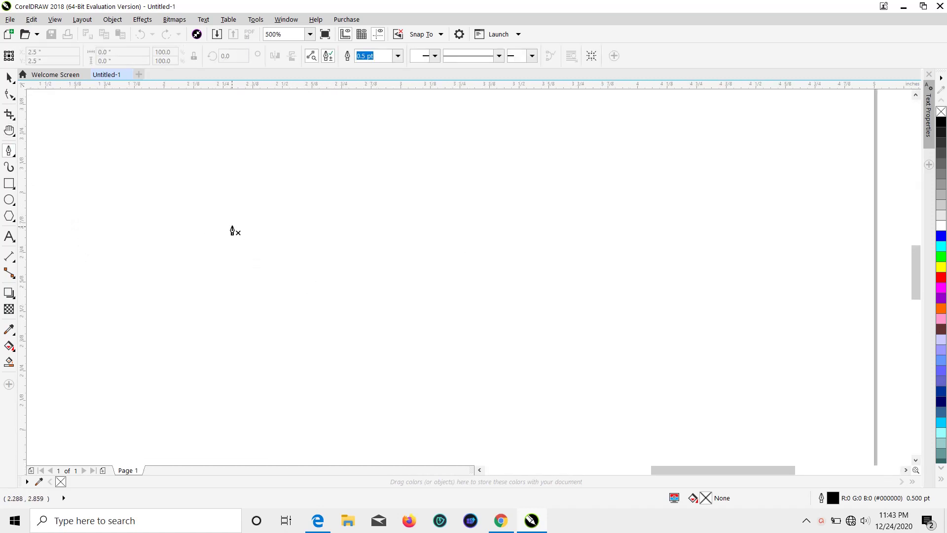
click(184, 137)
click(382, 460)
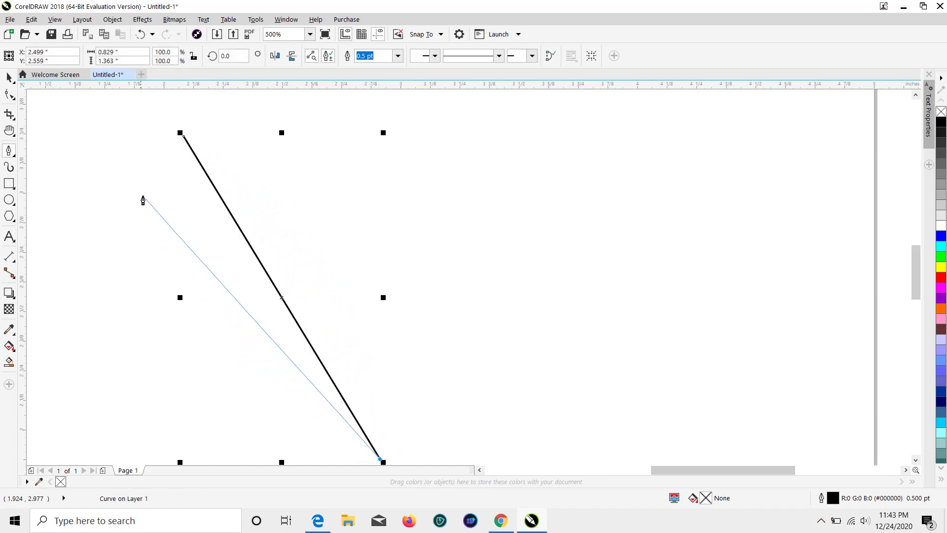
click(76, 134)
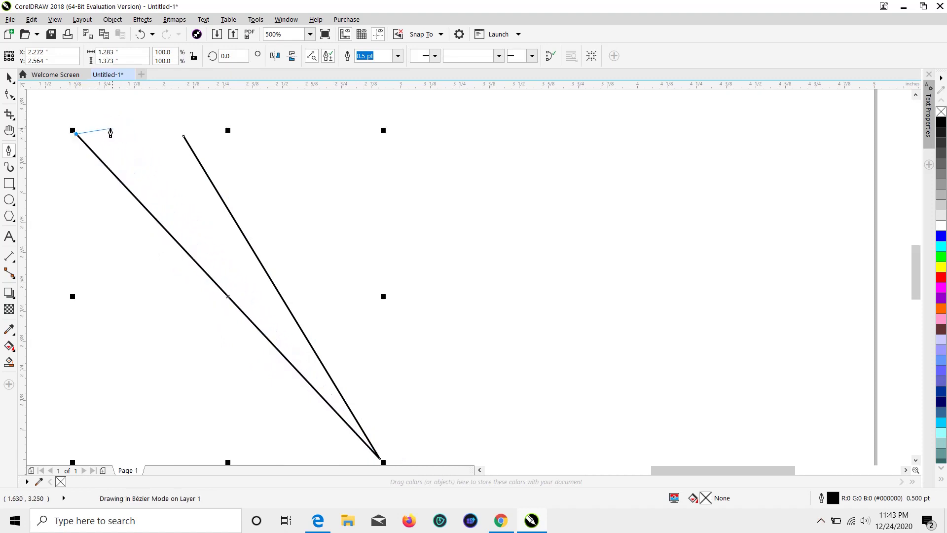
click(182, 137)
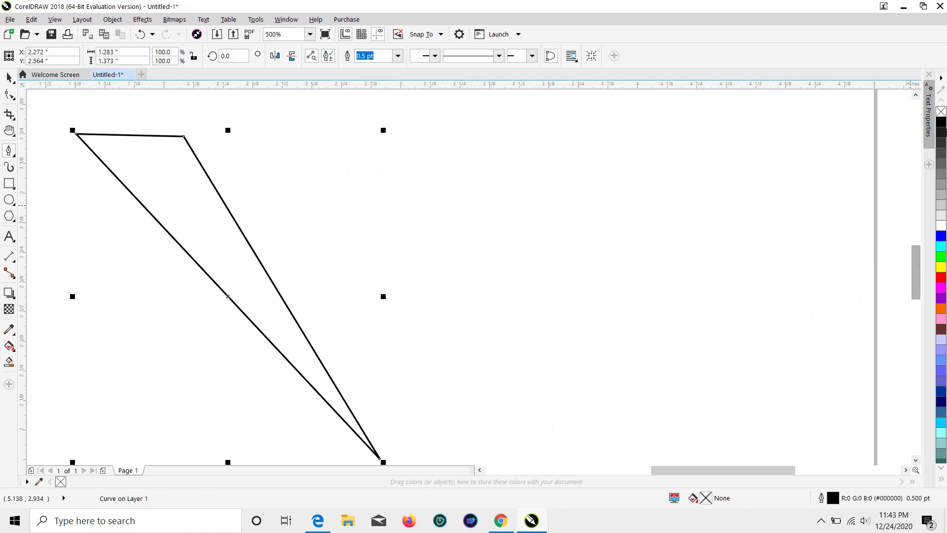
Fill the triangle with black and set its outline width to None
click(941, 122)
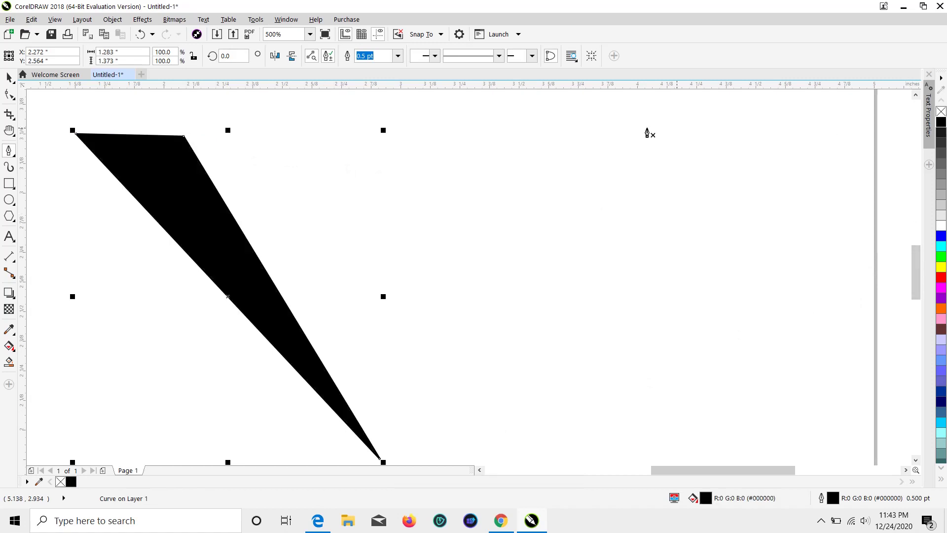
click(398, 56)
click(380, 67)
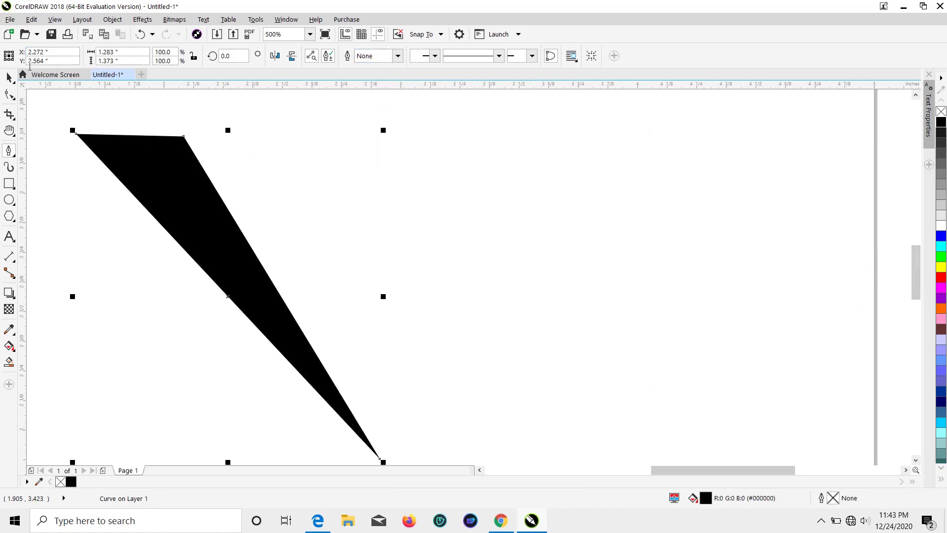
Convert the triangle's two long edges from lines to curves
click(9, 77)
double_click(166, 167)
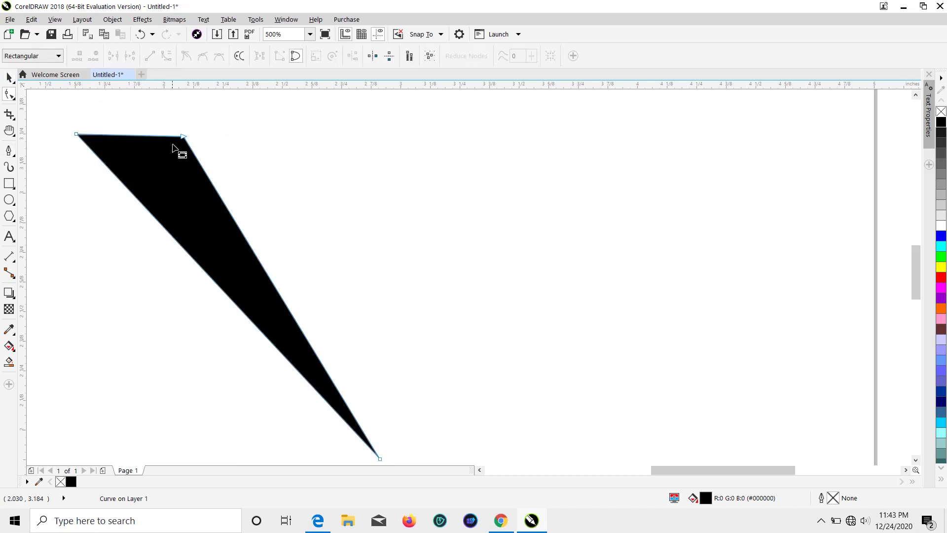
click(225, 207)
right_click(225, 205)
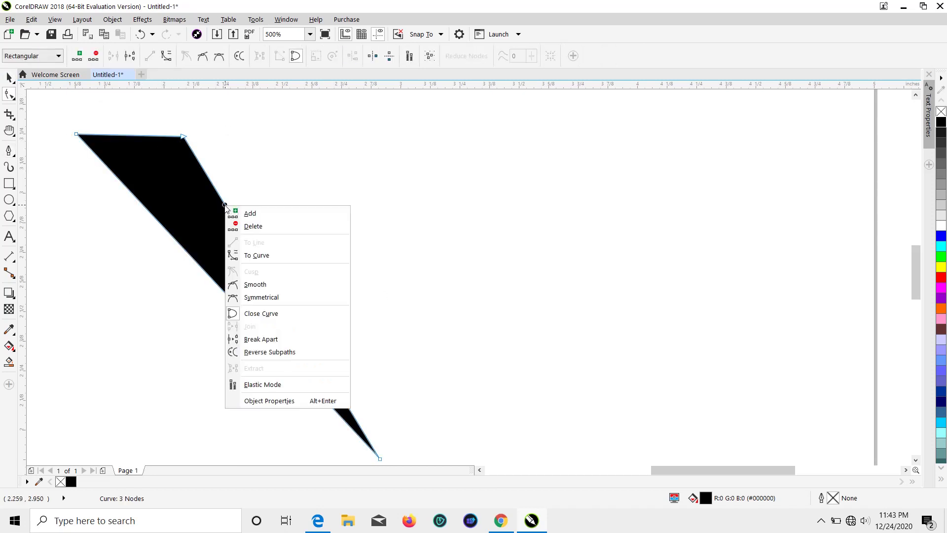
click(251, 256)
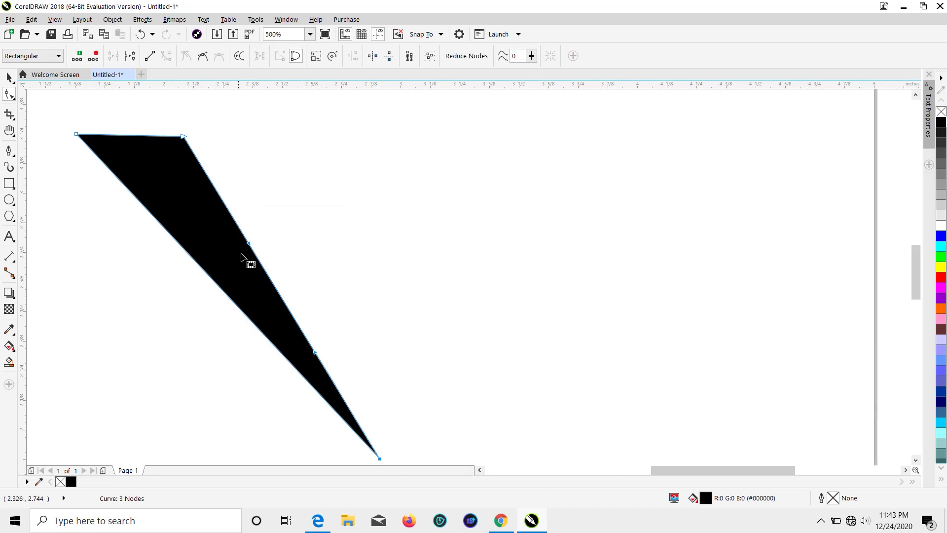
right_click(226, 295)
click(254, 342)
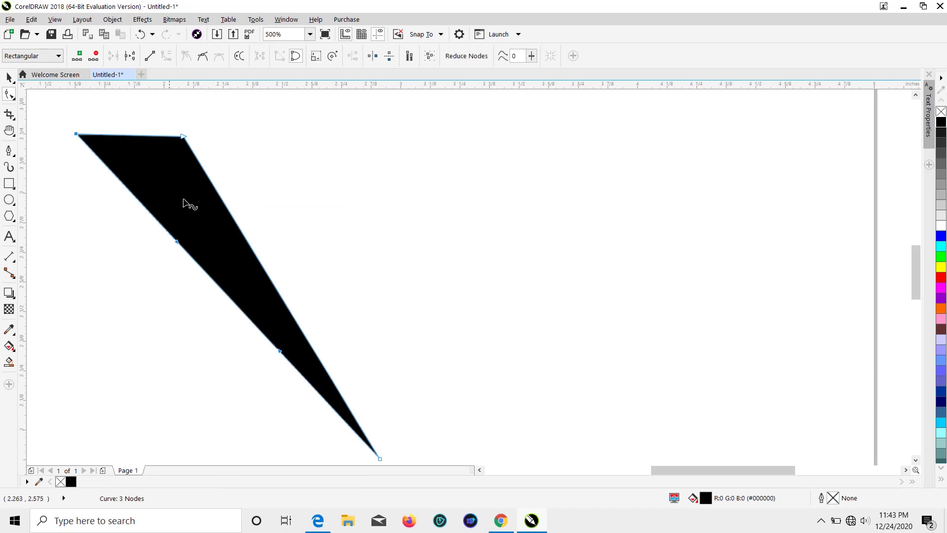
Convert the triangle's short top edge to a curve and remove the extra node added on it
click(148, 139)
right_click(148, 140)
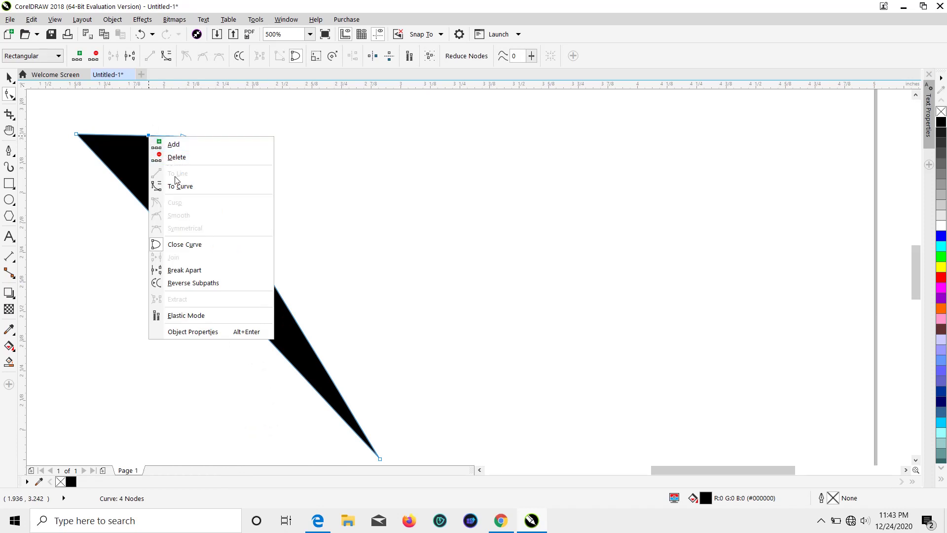
click(177, 187)
mouse_move(185, 136)
mouse_down()
mouse_move(193, 153)
mouse_move(183, 138)
mouse_up()
double_click(149, 136)
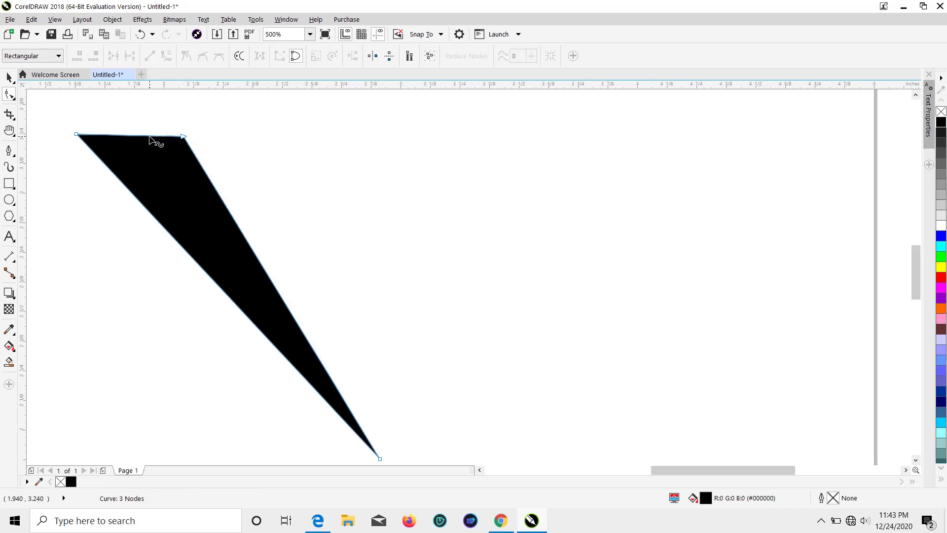
right_click(149, 137)
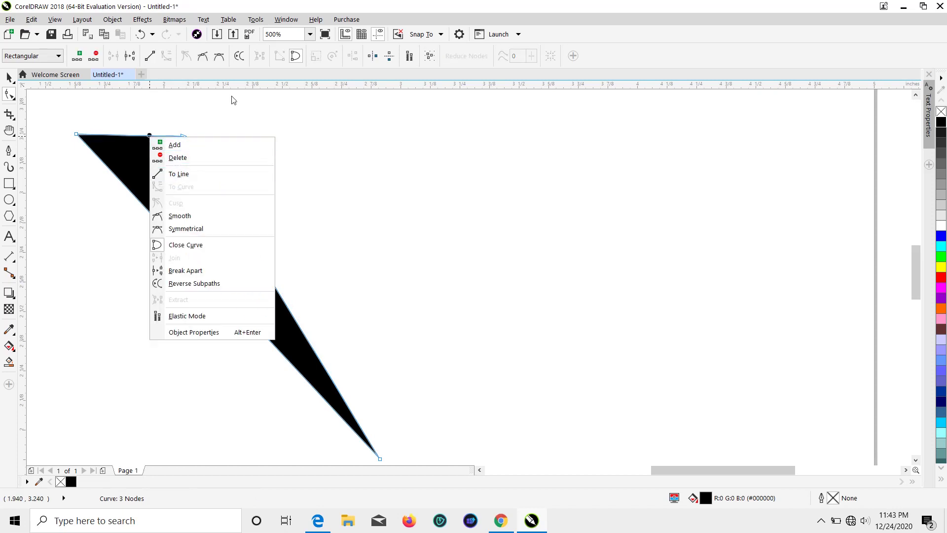
key(Escape)
Round the top edge at the shape's upper-right node and bow both long edges outward into a leaf-like form
drag(184, 138, 159, 124)
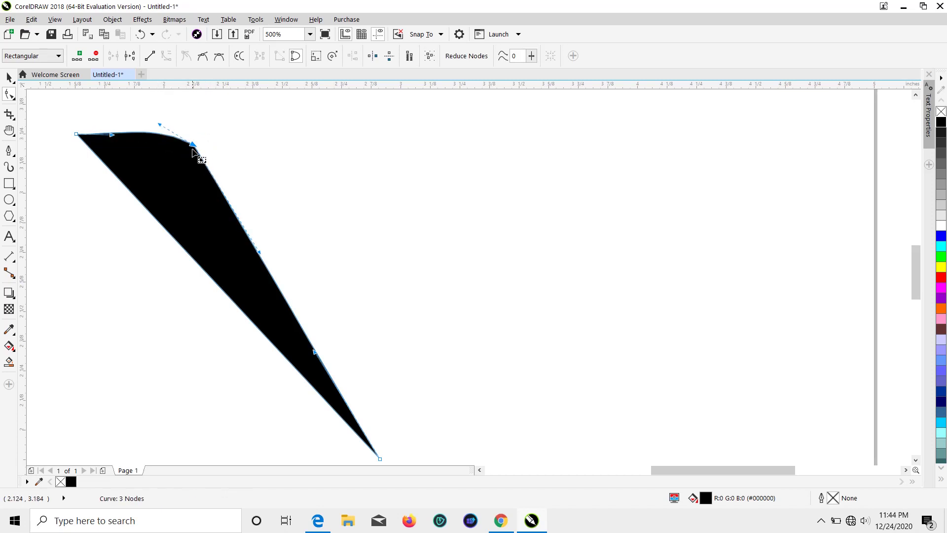
click(247, 233)
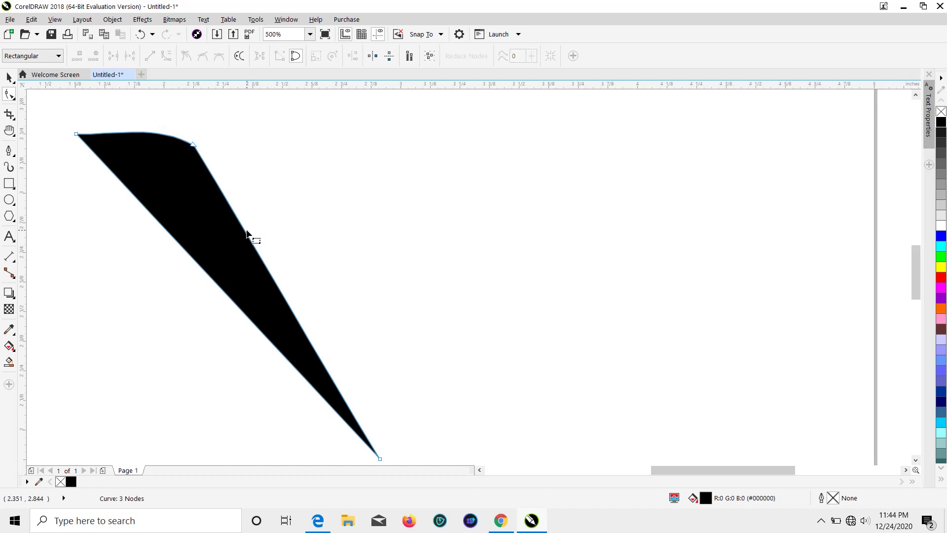
drag(245, 232, 273, 219)
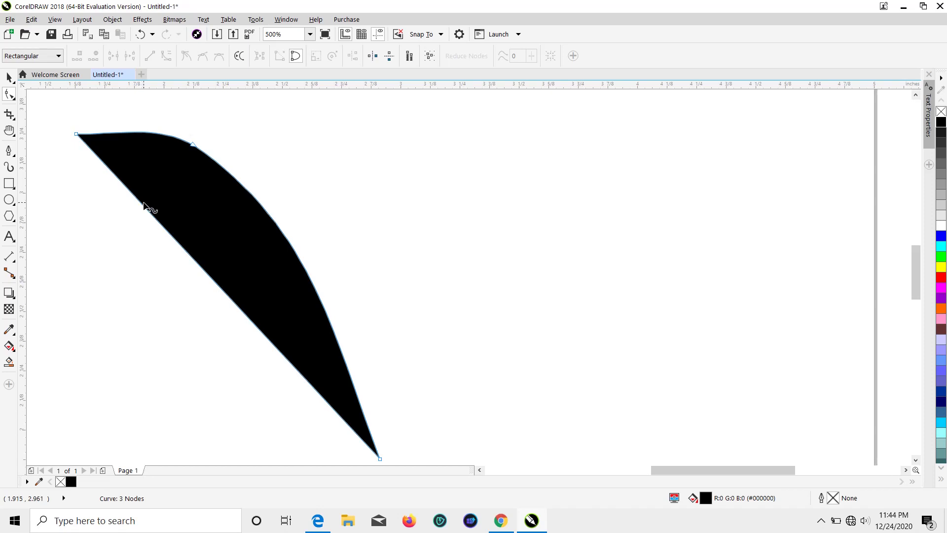
drag(140, 207, 118, 230)
Move the shape's bottom tip lower and to the left, and flatten the upper part of its right edge with the curve handle
scroll(256, 254, down, 2)
scroll(267, 289, down, 2)
scroll(269, 307, up, 4)
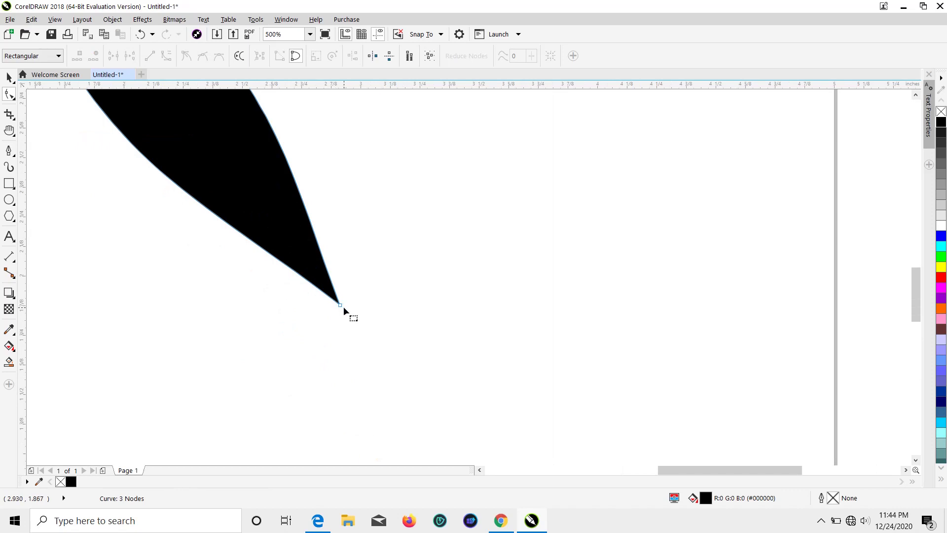
drag(340, 307, 295, 424)
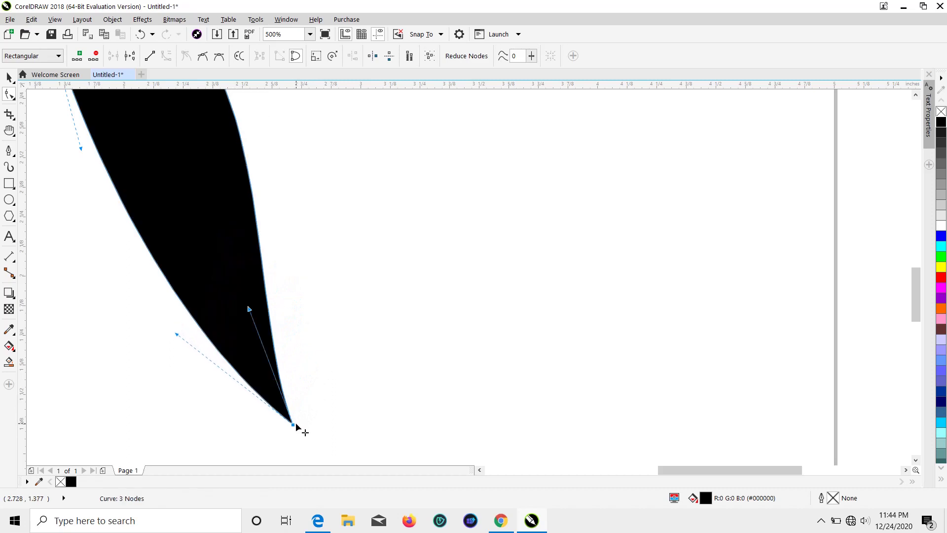
scroll(308, 288, down, 3)
scroll(296, 252, up, 3)
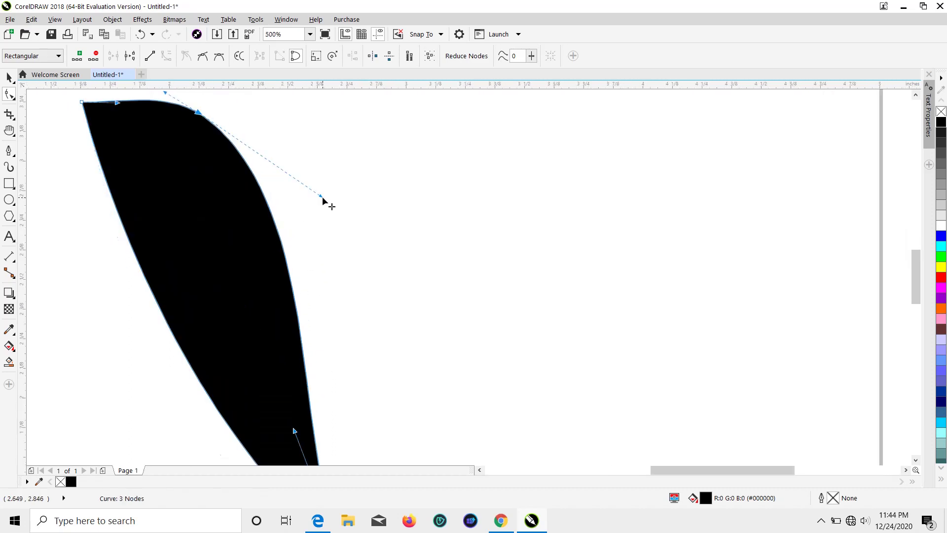
drag(323, 198, 301, 304)
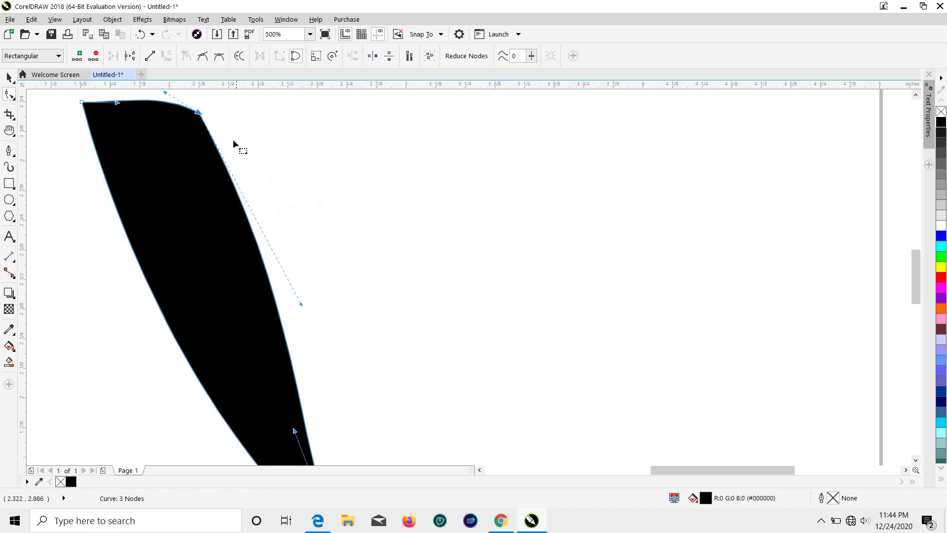
double_click(200, 115)
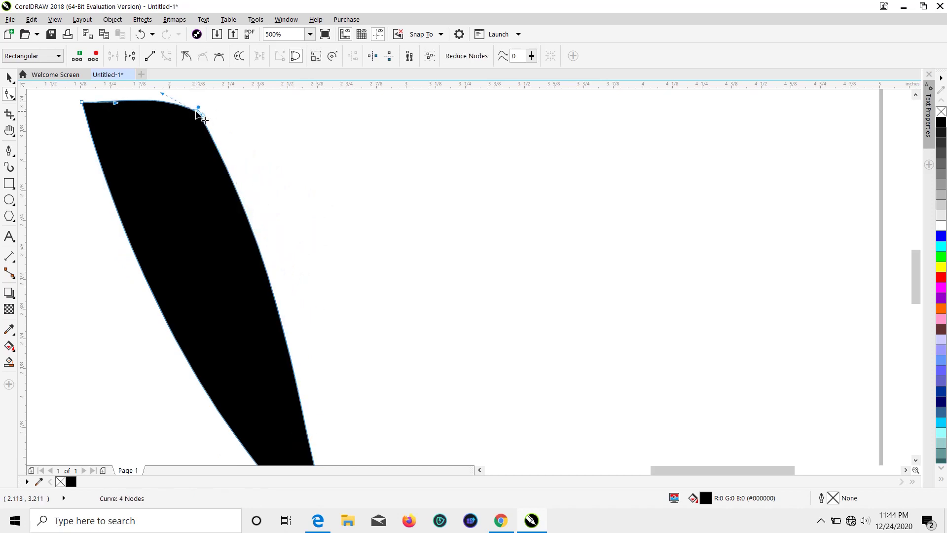
scroll(198, 114, up, 5)
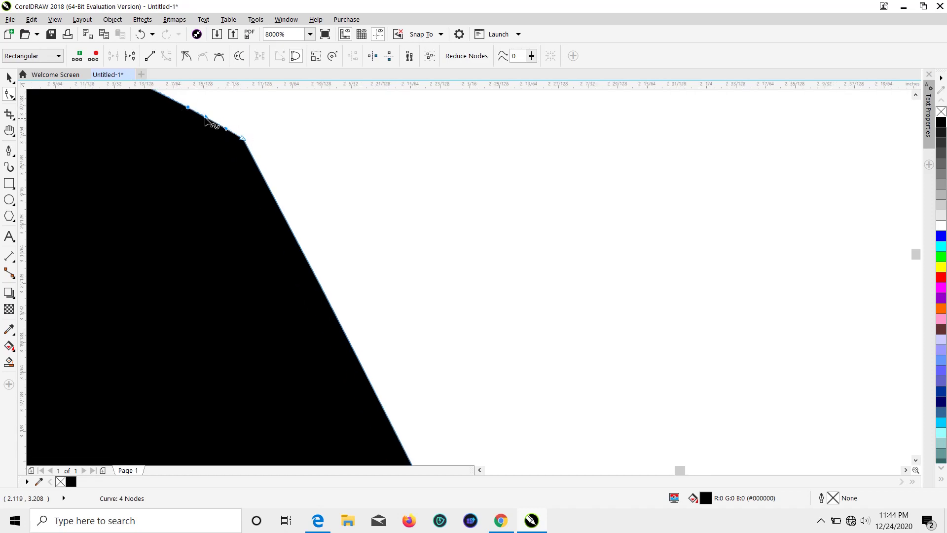
double_click(188, 107)
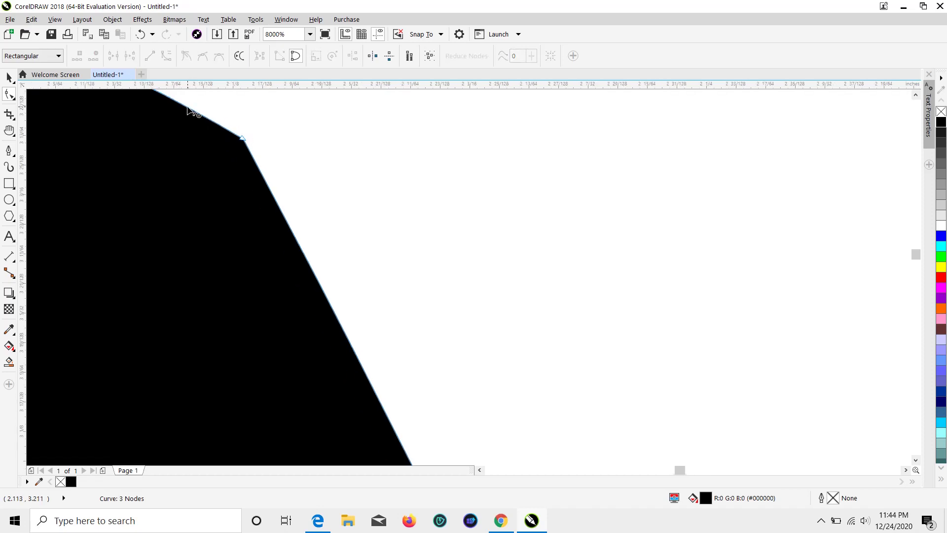
scroll(205, 111, down, 3)
scroll(206, 109, up, 4)
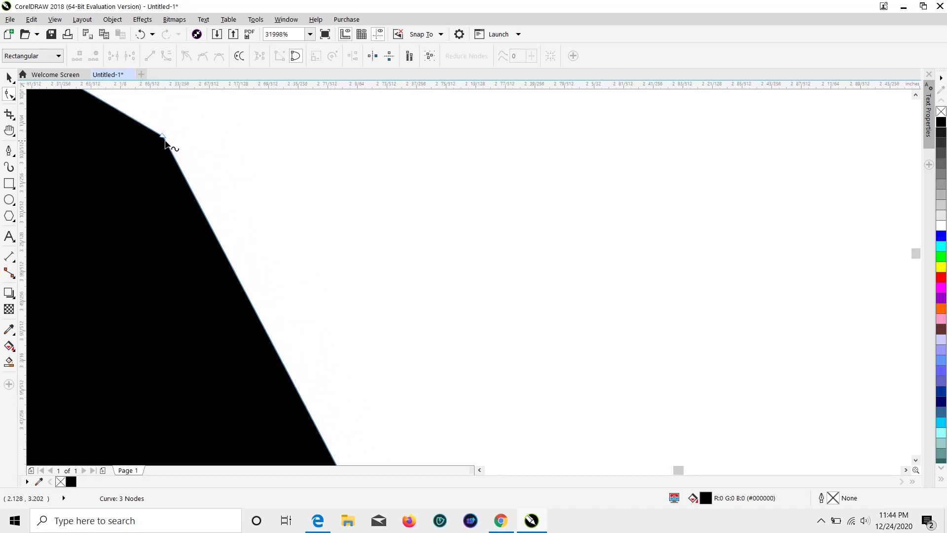
Delete the extra node at the right end of the shape's top edge and bow the left edge outward with the top node's handle
double_click(162, 136)
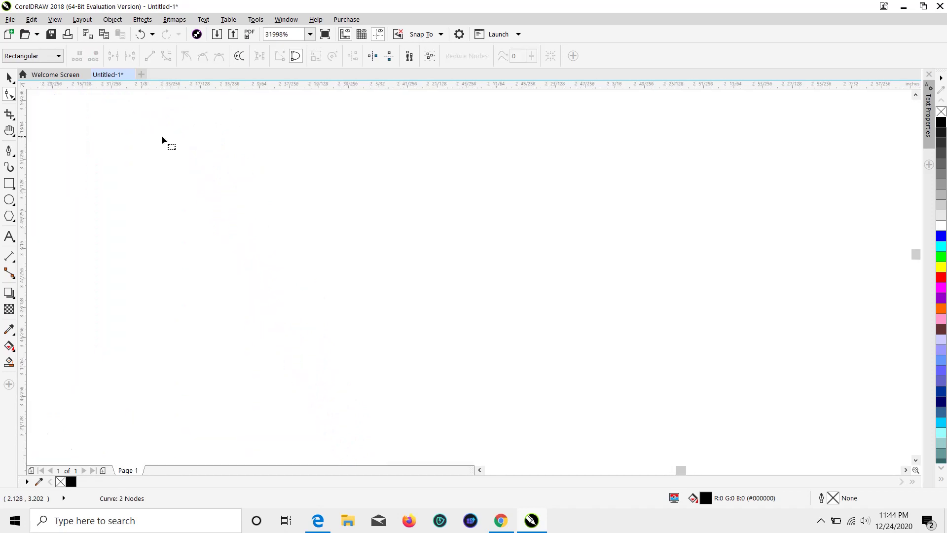
scroll(162, 141, down, 6)
scroll(172, 159, down, 2)
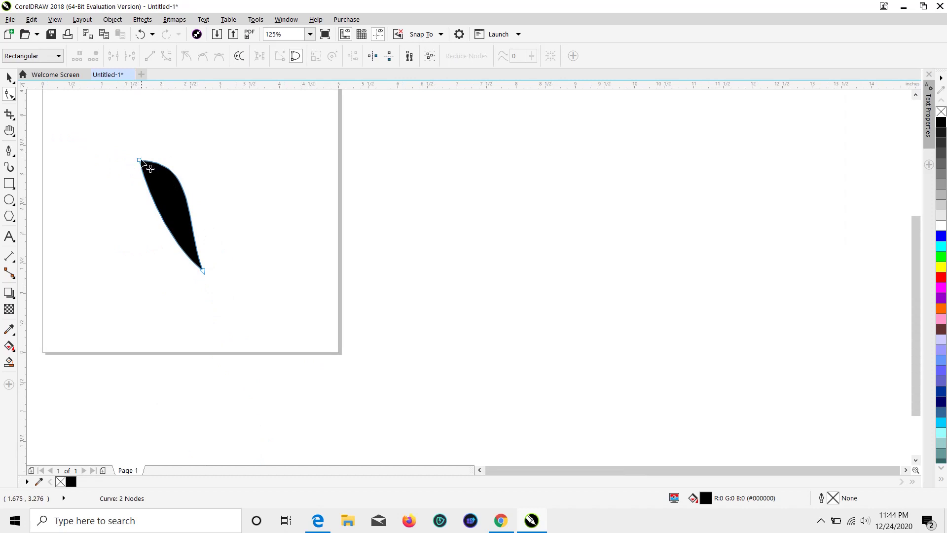
scroll(142, 161, up, 2)
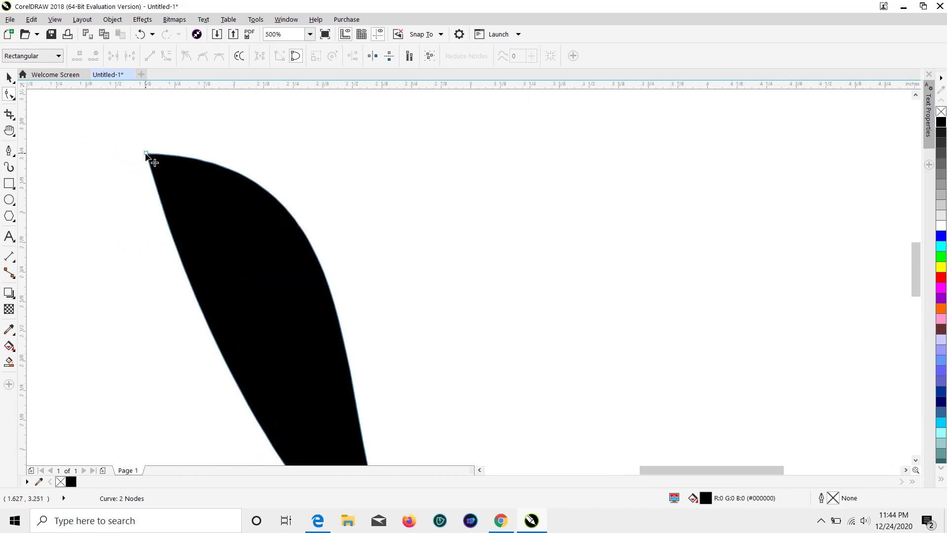
click(146, 156)
scroll(194, 171, down, 2)
scroll(207, 192, up, 2)
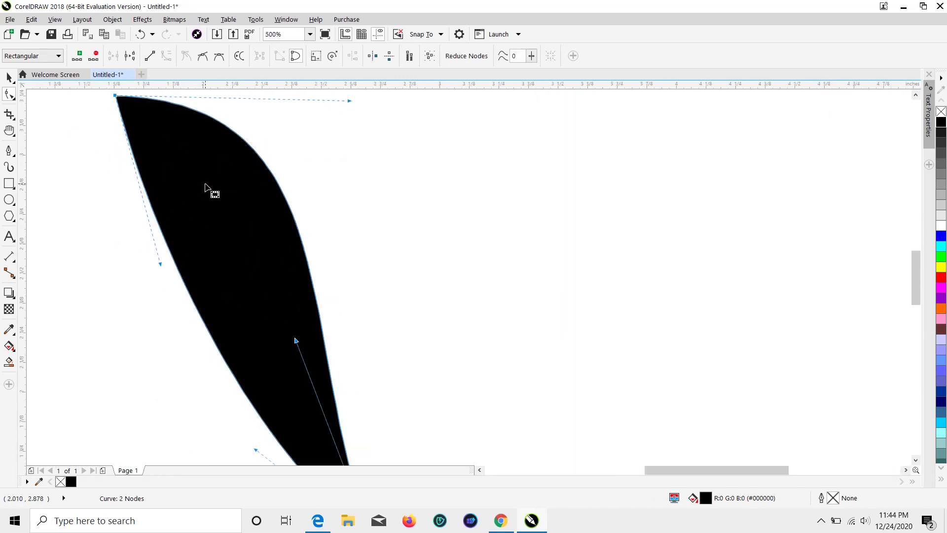
drag(158, 262, 220, 374)
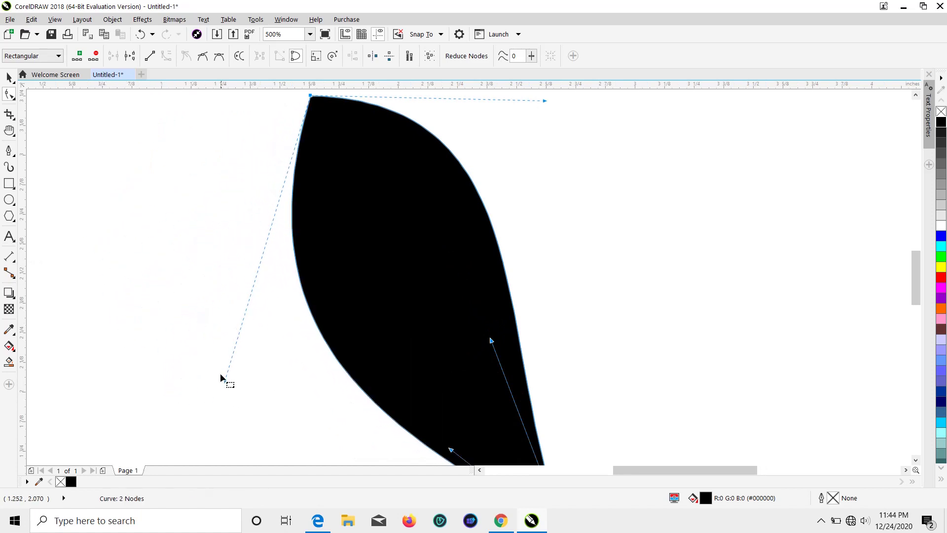
Bend the right edge into an S-curve and stretch the top tip up and to the left, with the left edge bowed slightly wider
scroll(220, 374, down, 2)
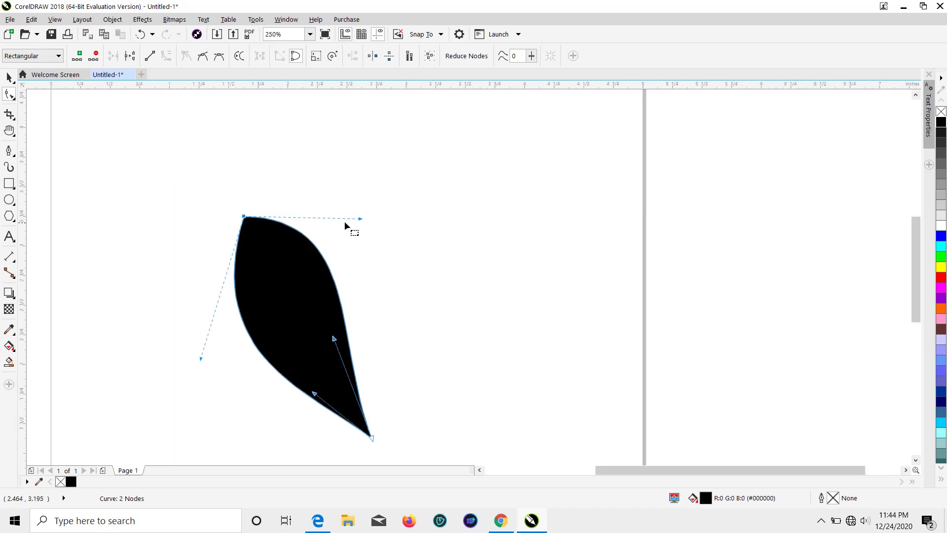
drag(360, 219, 395, 327)
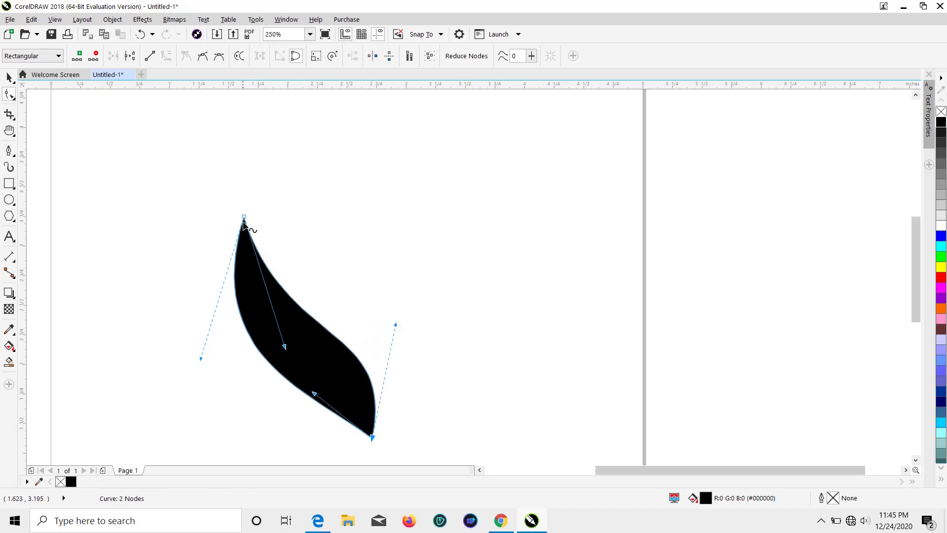
drag(244, 220, 190, 157)
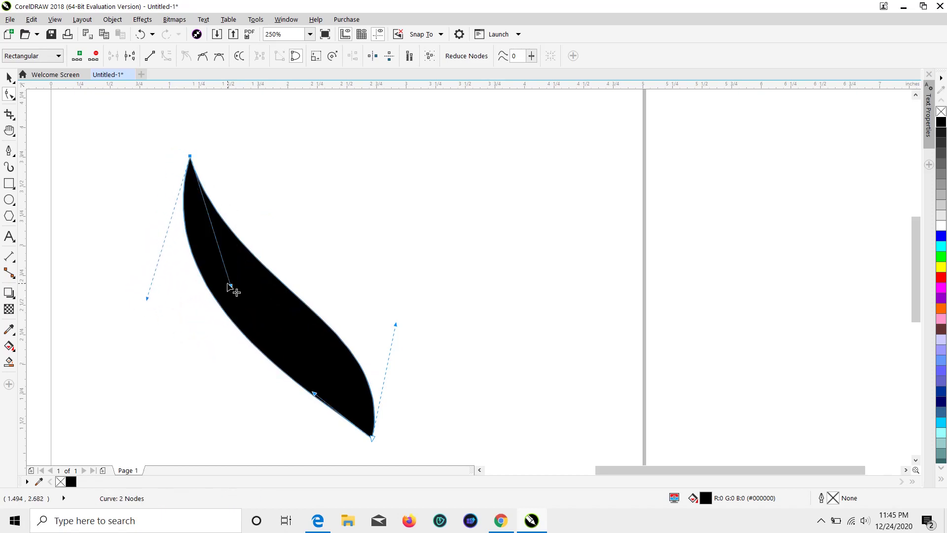
drag(148, 299, 127, 325)
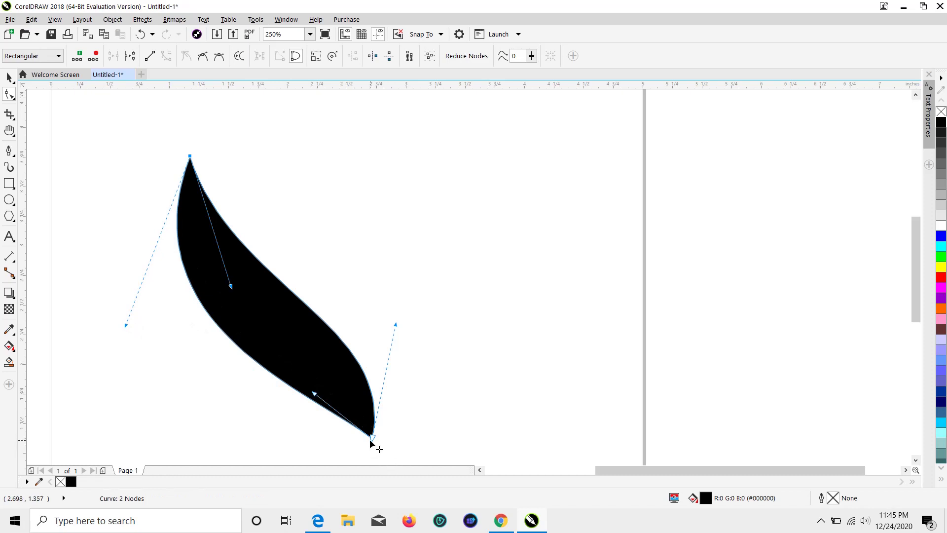
Move the shape's bottom tip to the right and slightly up, and adjust its handle for the lower edge
drag(373, 442, 379, 422)
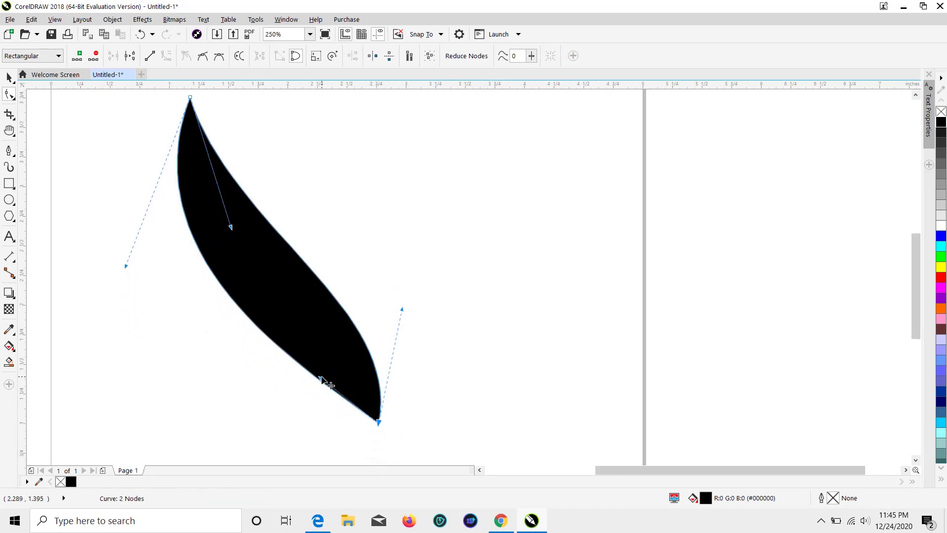
drag(379, 423, 433, 410)
mouse_move(374, 367)
mouse_down()
mouse_move(387, 302)
mouse_move(380, 354)
mouse_up()
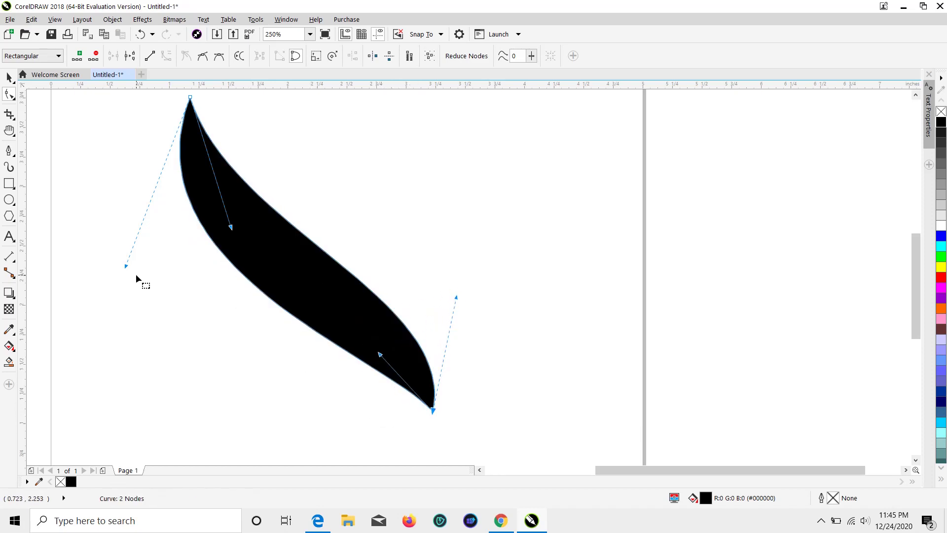
Bow the left edge and the lower part of the right edge further outward with their handles, and deselect the shape
drag(125, 267, 120, 320)
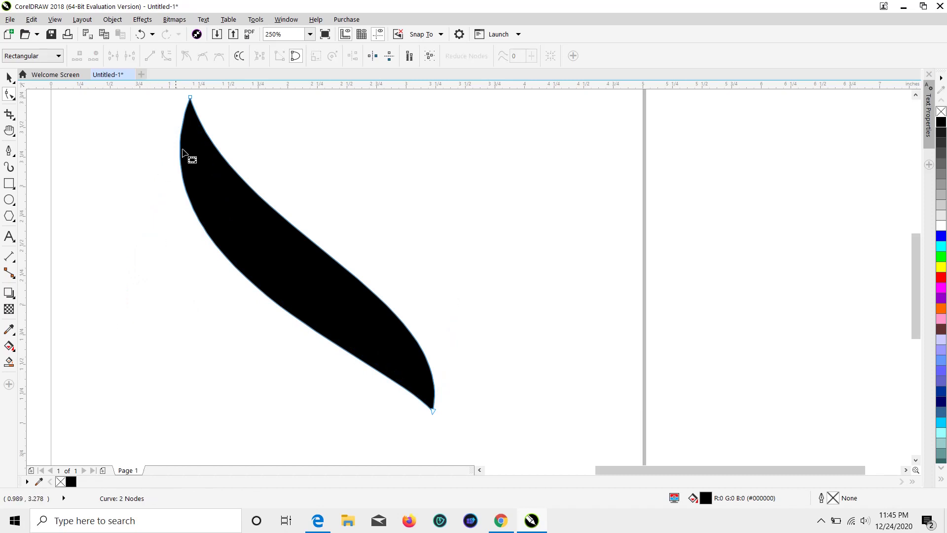
click(191, 99)
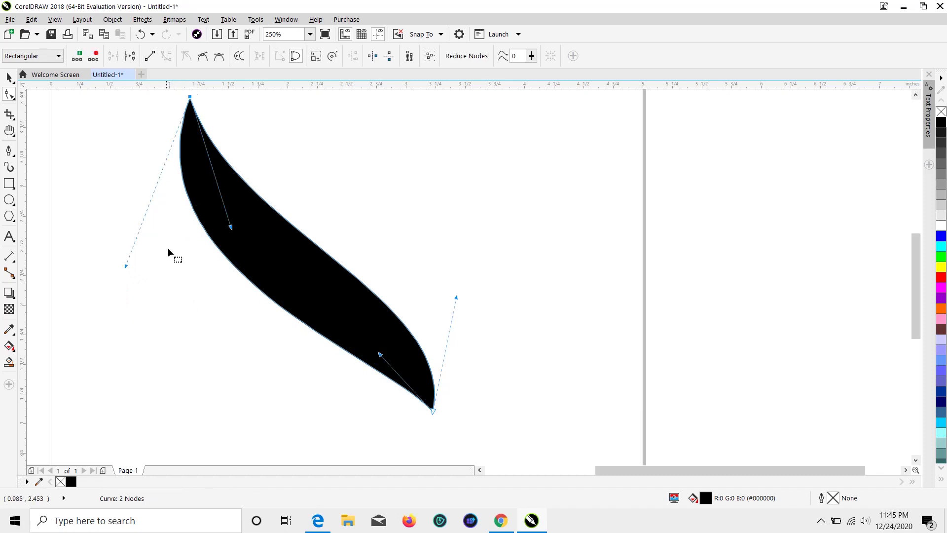
drag(126, 266, 115, 300)
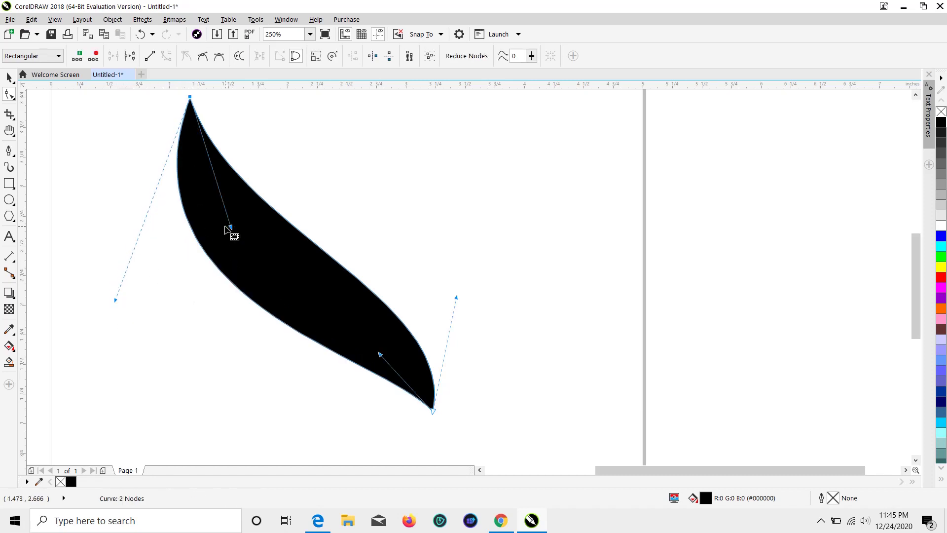
drag(455, 296, 487, 287)
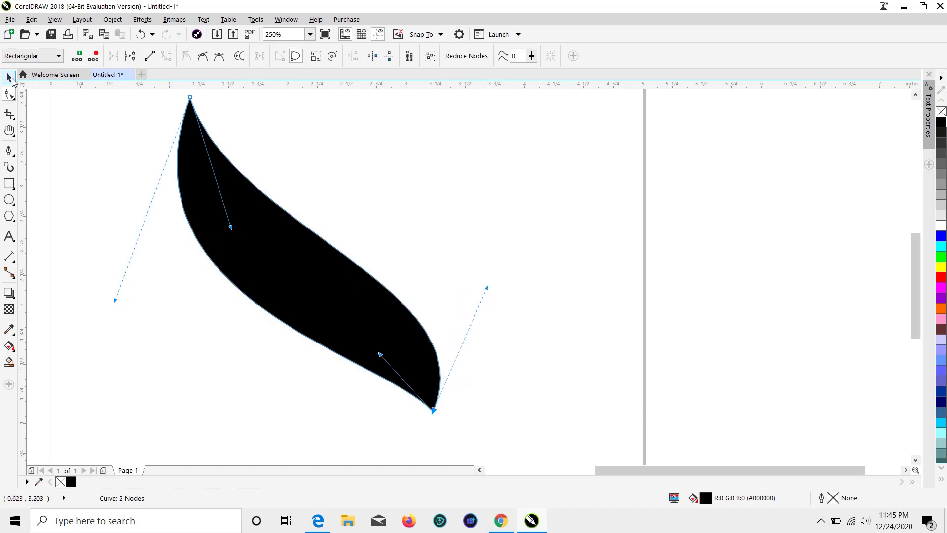
click(10, 78)
click(137, 217)
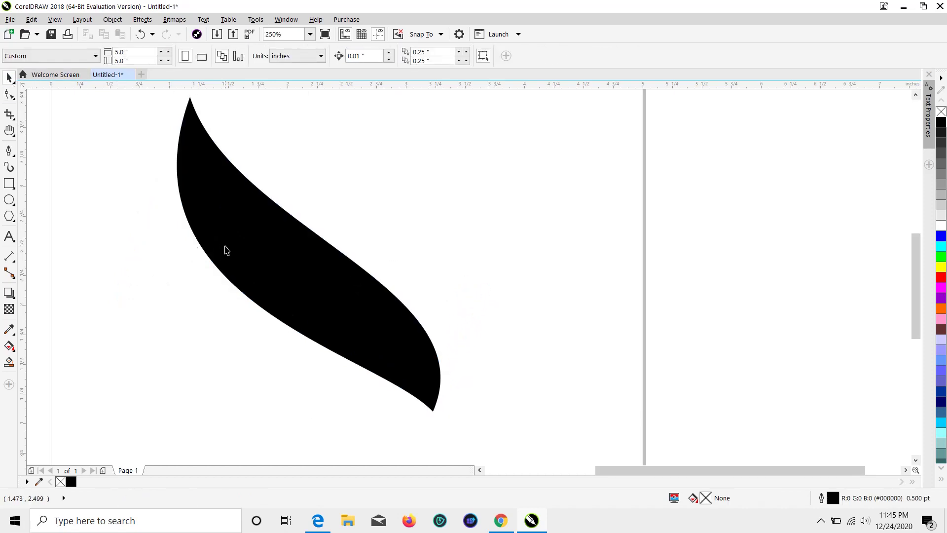
Duplicate the curved shape and place the copy directly over the original
scroll(225, 251, down, 1)
scroll(225, 252, up, 1)
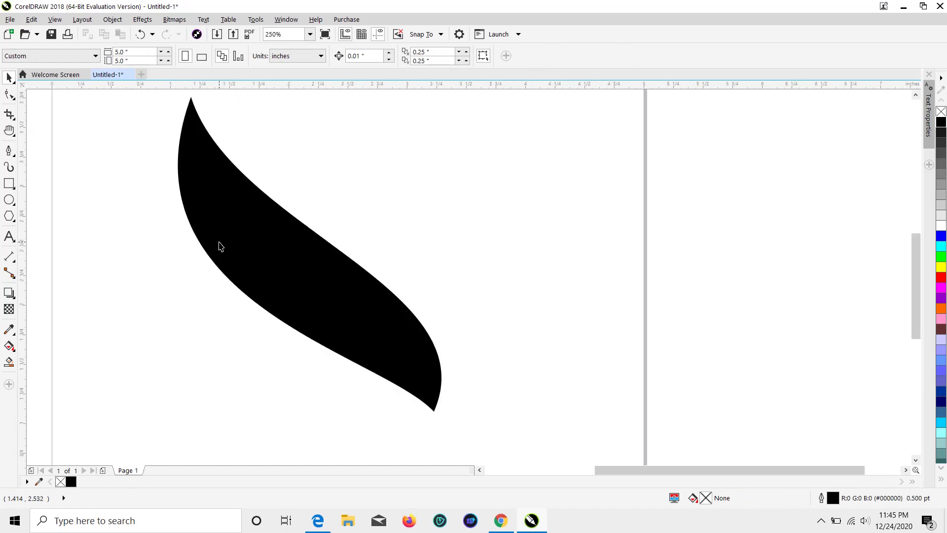
click(220, 247)
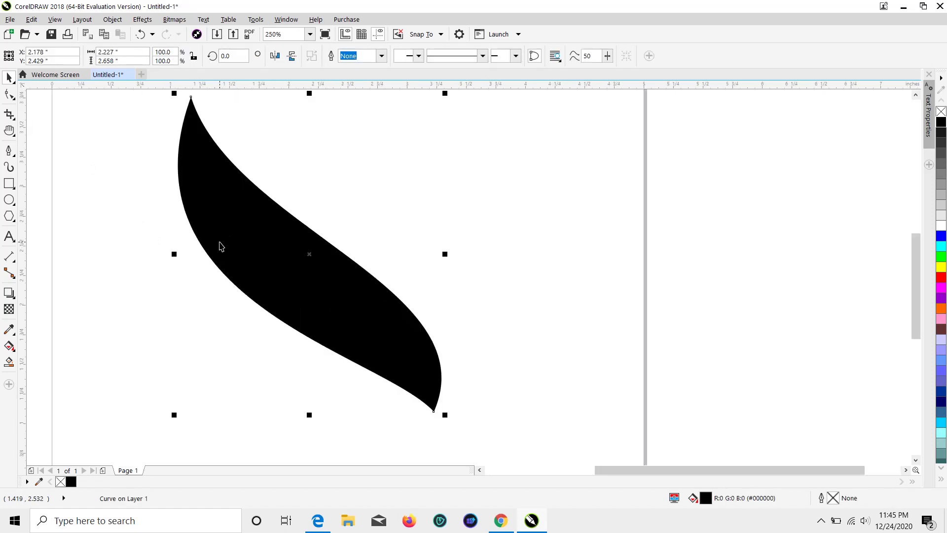
key(ctrl+d)
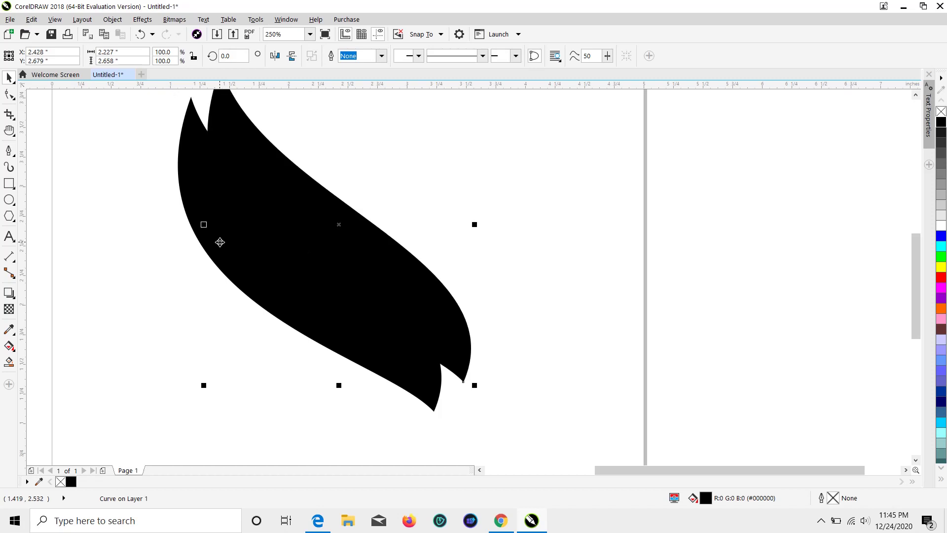
drag(339, 241, 308, 272)
click(297, 257)
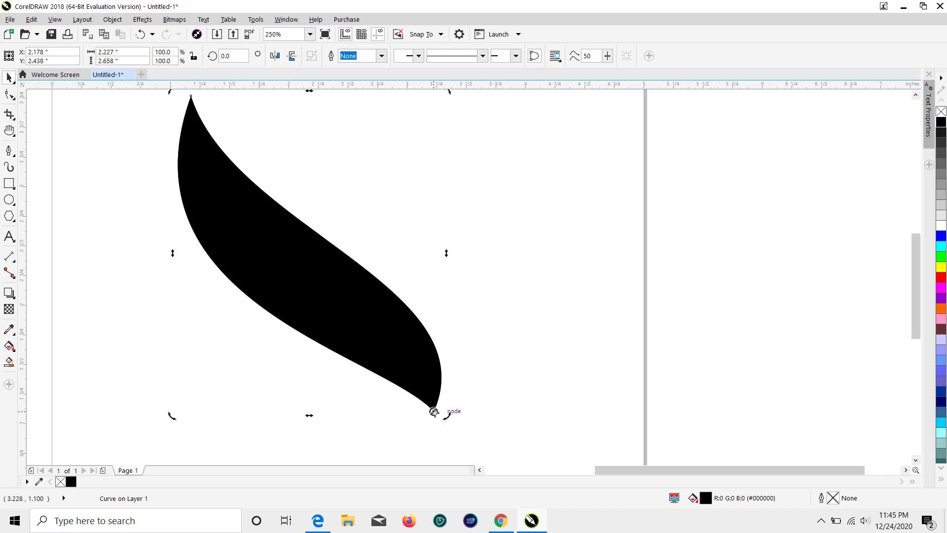
Rotate the copy about 20.5° counterclockwise around the bottom tip, and repeat the rotated duplication to add a third petal
drag(309, 253, 433, 411)
drag(171, 92, 82, 212)
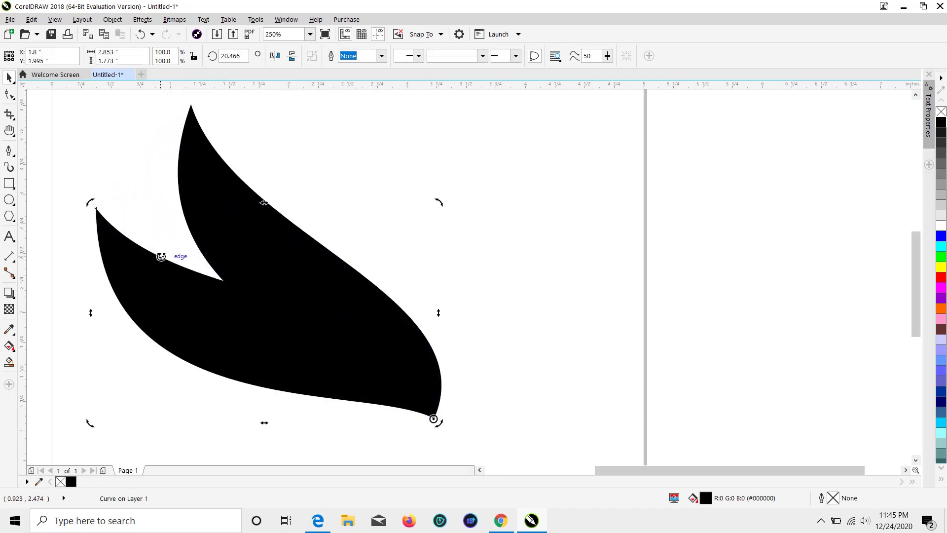
scroll(161, 257, down, 1)
scroll(162, 259, up, 1)
click(214, 321)
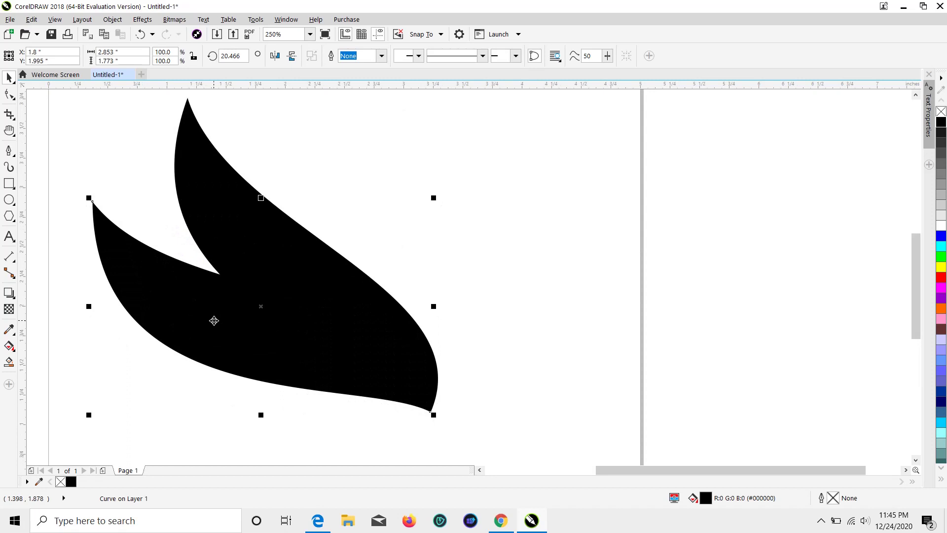
key(ctrl+r)
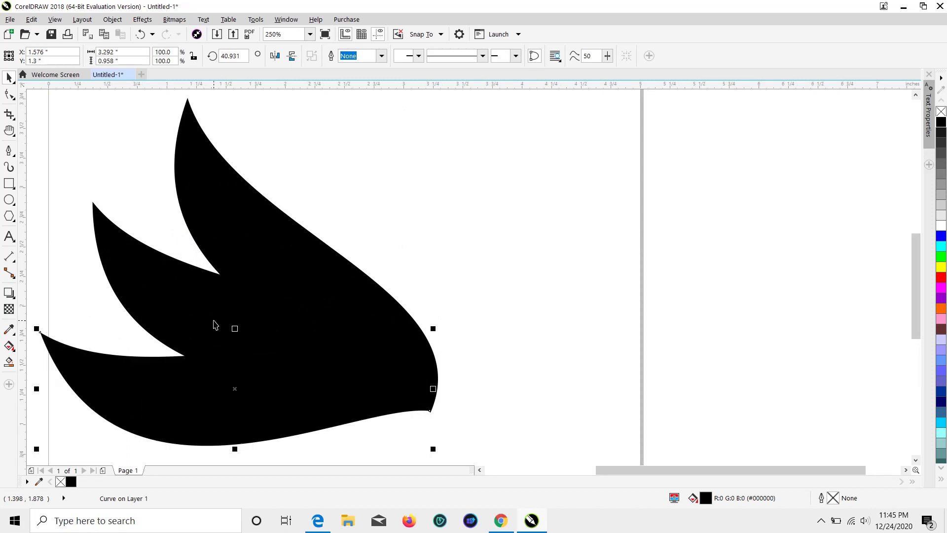
scroll(214, 324, down, 1)
click(156, 352)
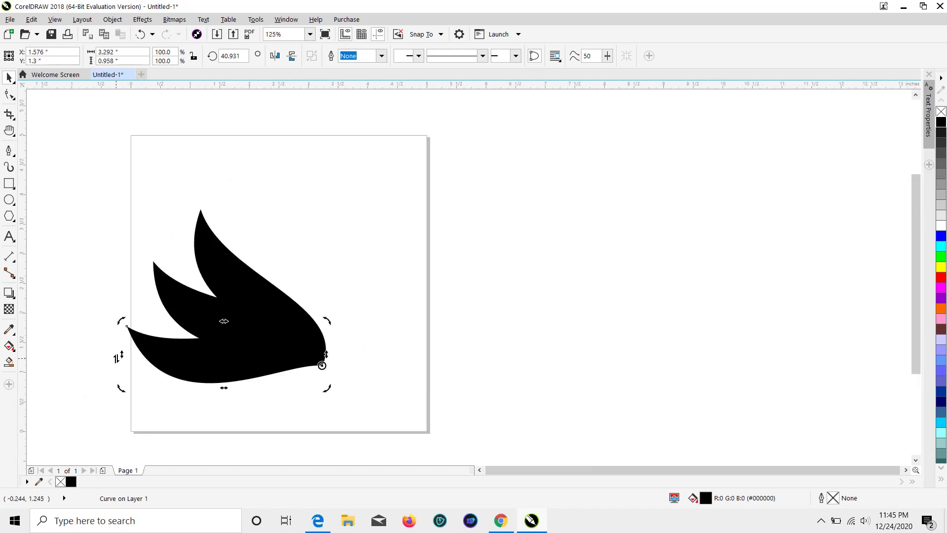
drag(121, 386, 132, 415)
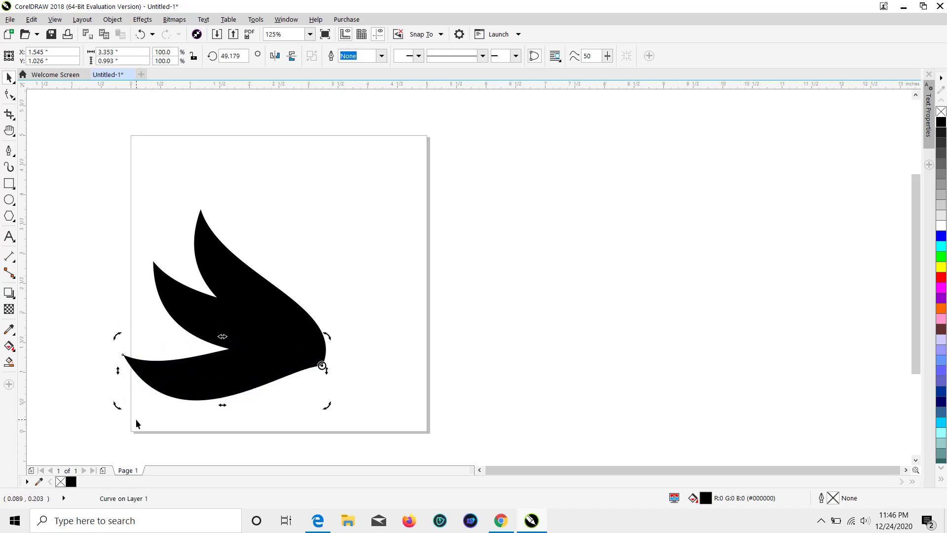
key(ctrl+z)
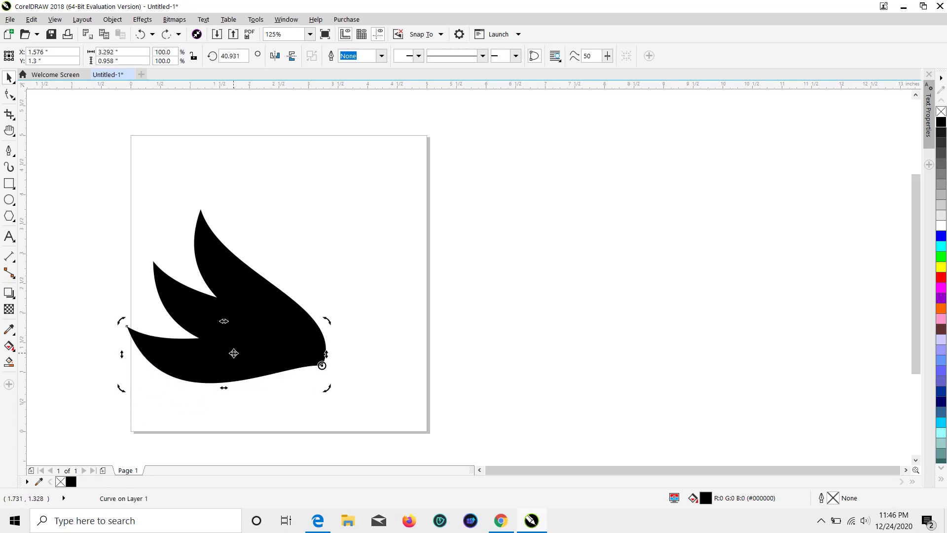
Repeat the rotated duplication twice more to extend the fan to five petals, and deselect everything
key(ctrl+r)
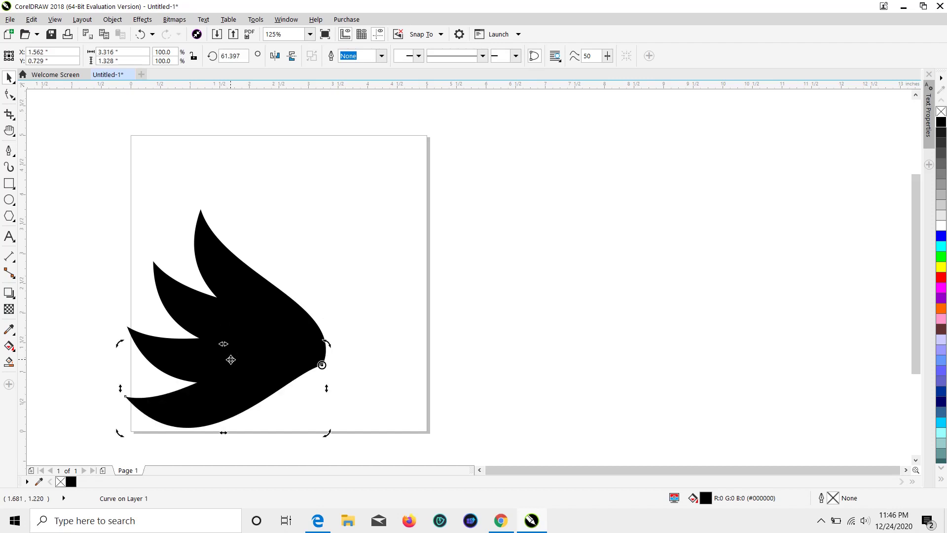
key(ctrl+r)
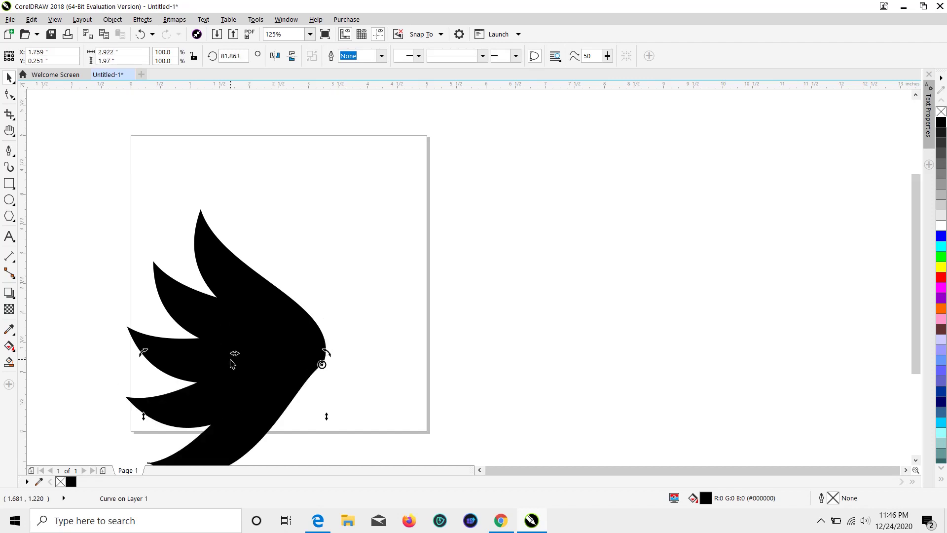
scroll(232, 363, down, 1)
scroll(232, 364, up, 1)
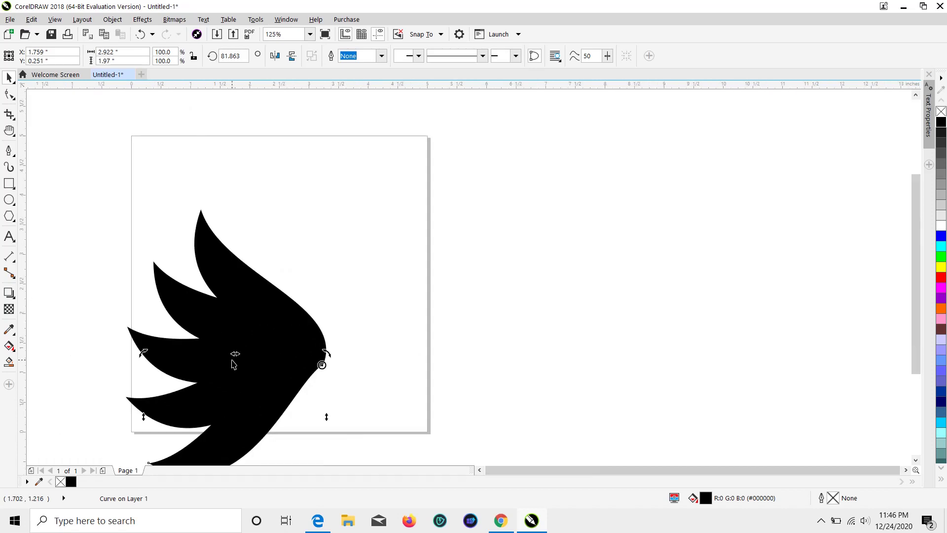
scroll(233, 364, down, 1)
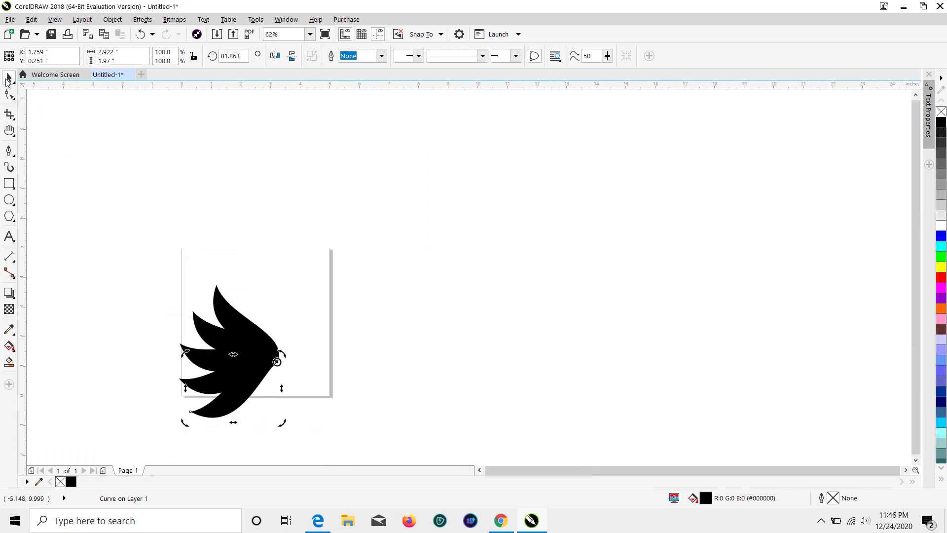
click(297, 266)
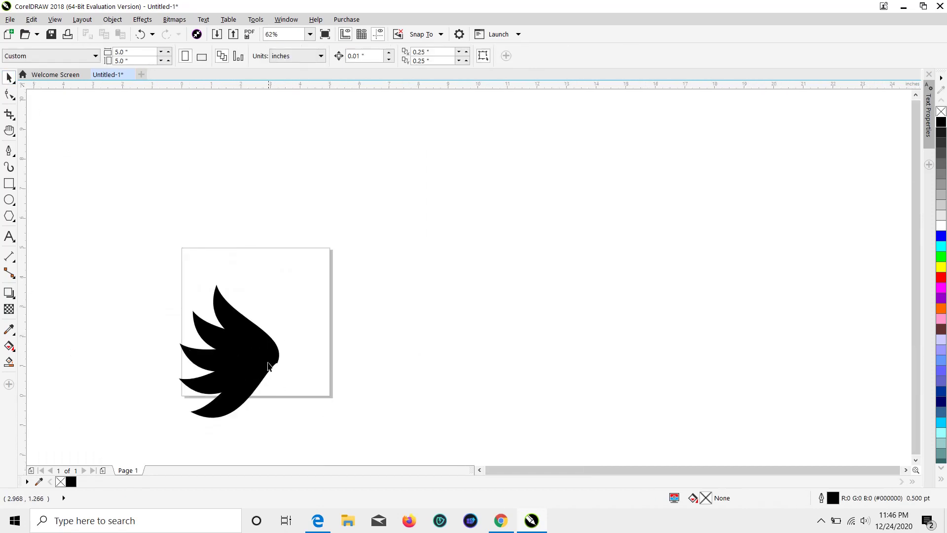
Select the upper four petals of the fan and group them
click(232, 315)
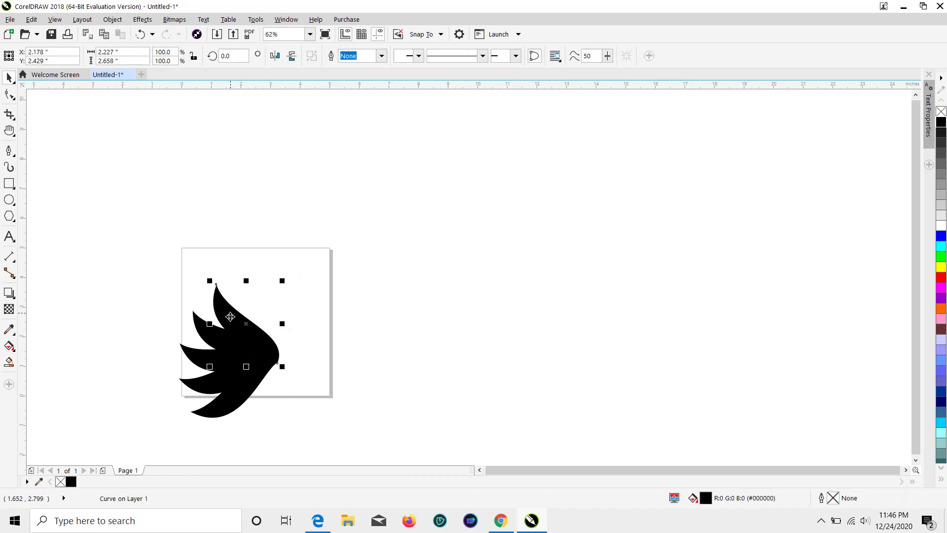
shift+click(200, 332)
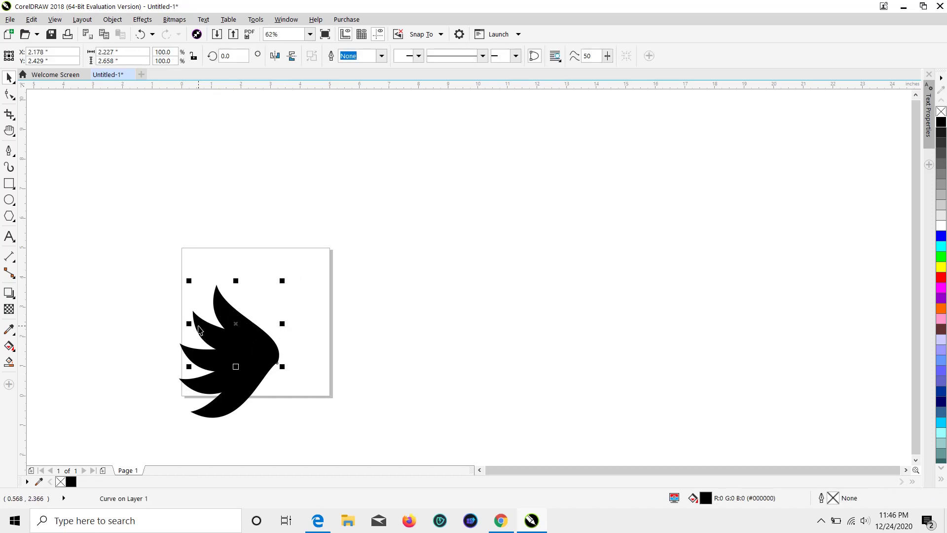
shift+click(197, 364)
shift+click(216, 416)
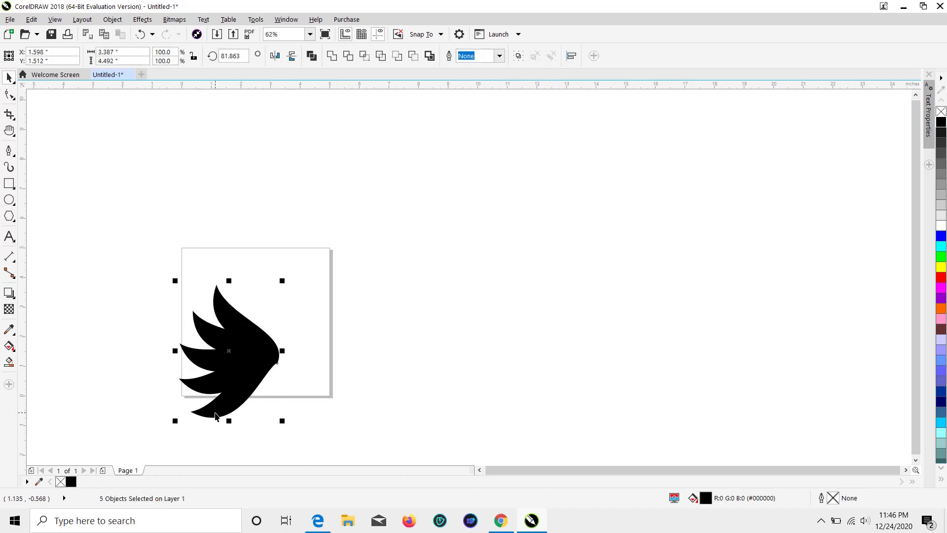
drag(134, 264, 333, 413)
right_click(218, 358)
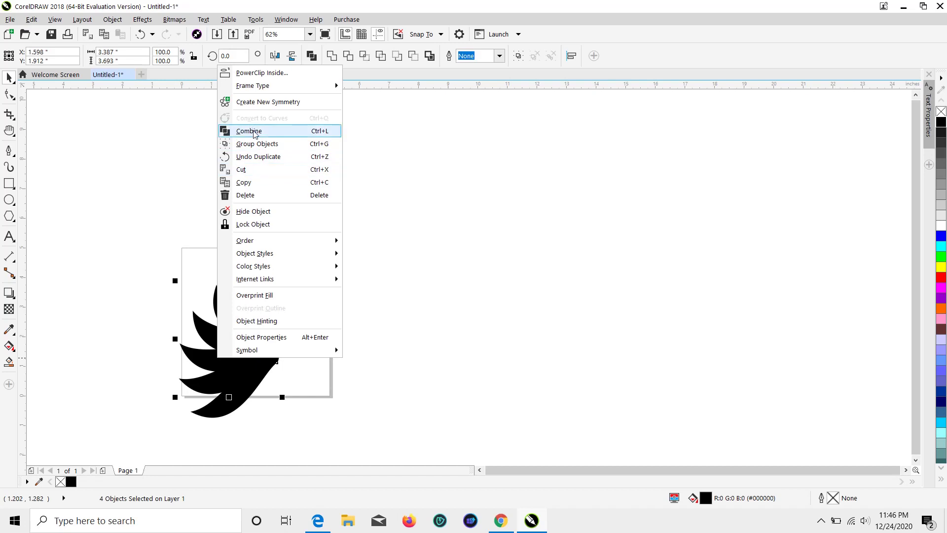
click(282, 143)
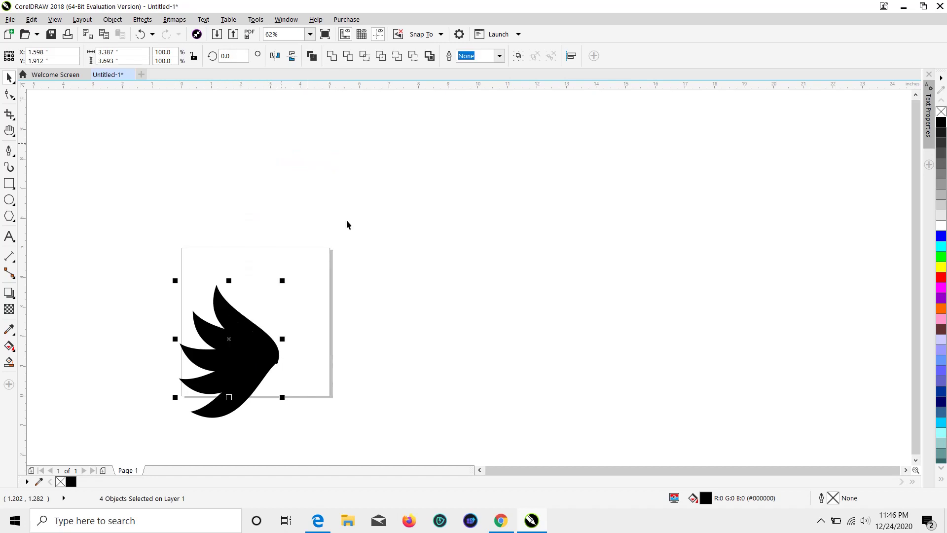
click(393, 300)
drag(267, 362, 261, 342)
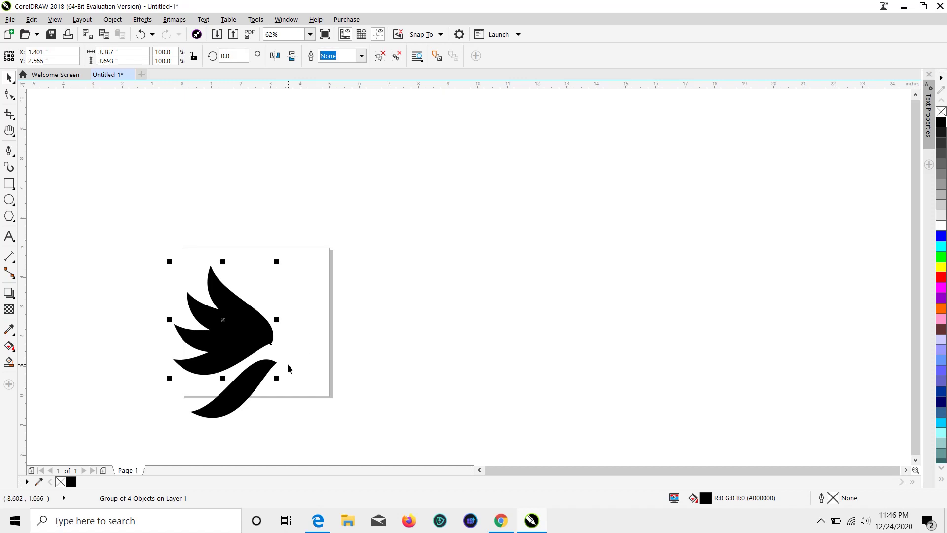
key(ctrl+z)
Group the petal group together with the remaining lowest petal into one wing, and deselect it
click(103, 244)
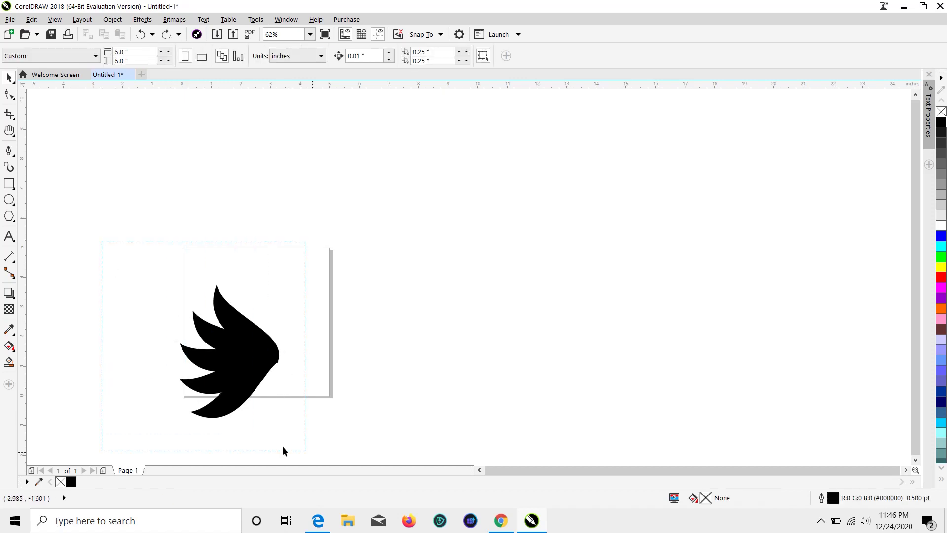
drag(283, 446, 343, 435)
right_click(241, 375)
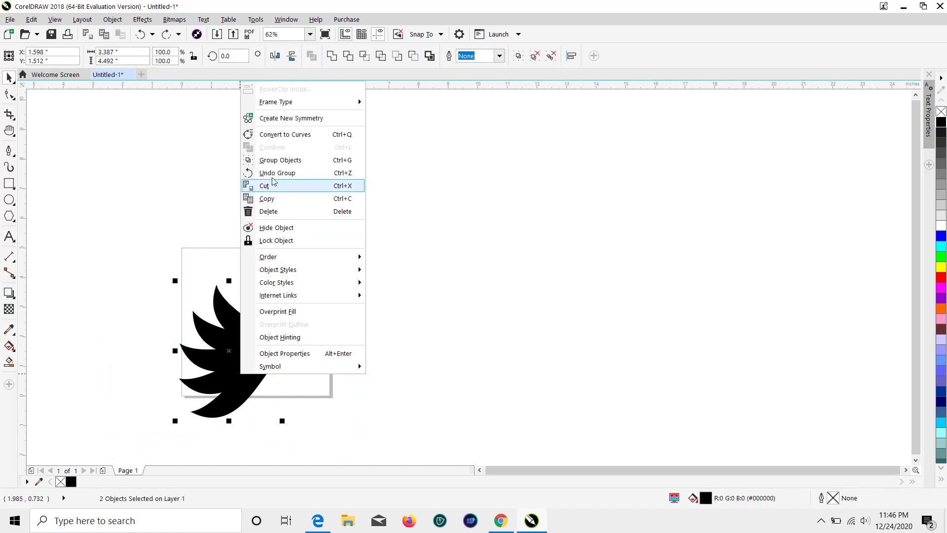
click(274, 160)
click(476, 416)
Duplicate the grouped wing and move the copy to the right of the original
click(237, 364)
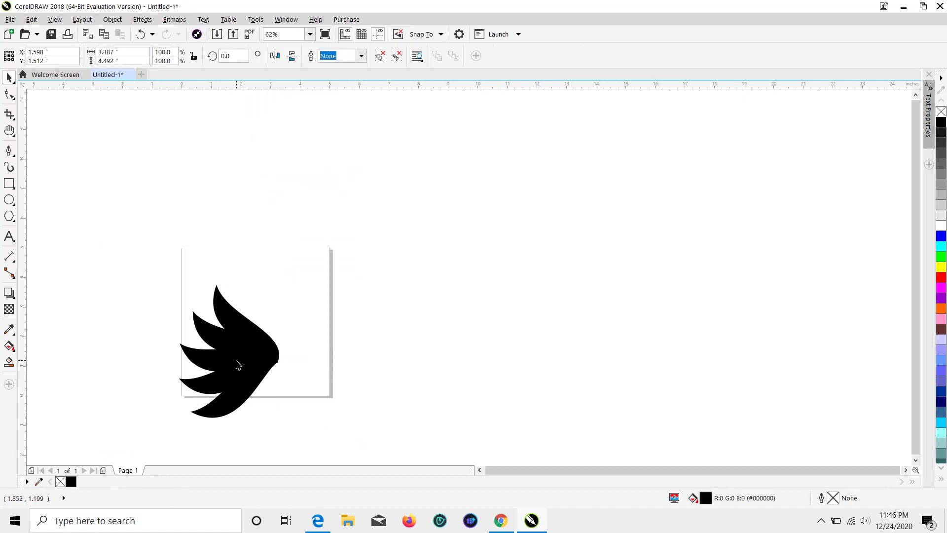
click(238, 364)
key(ctrl+d)
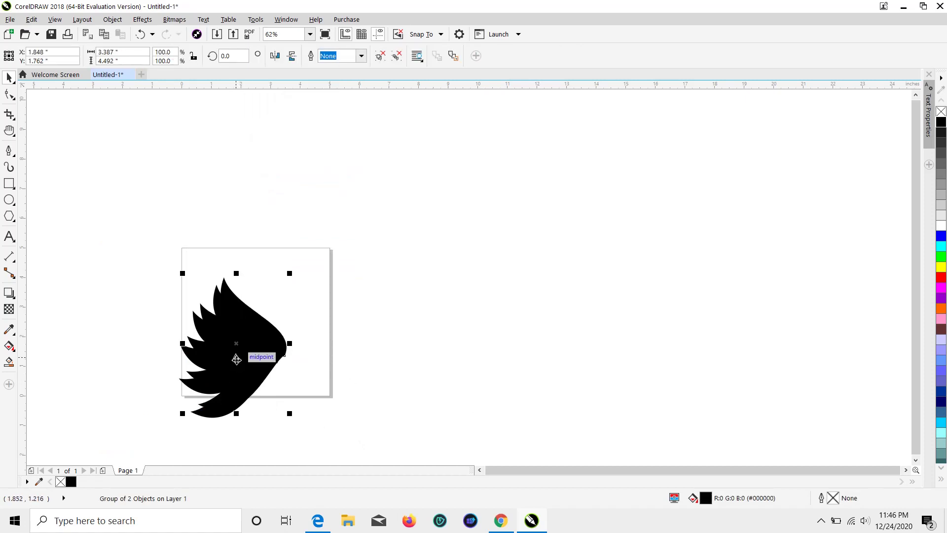
drag(236, 359, 352, 350)
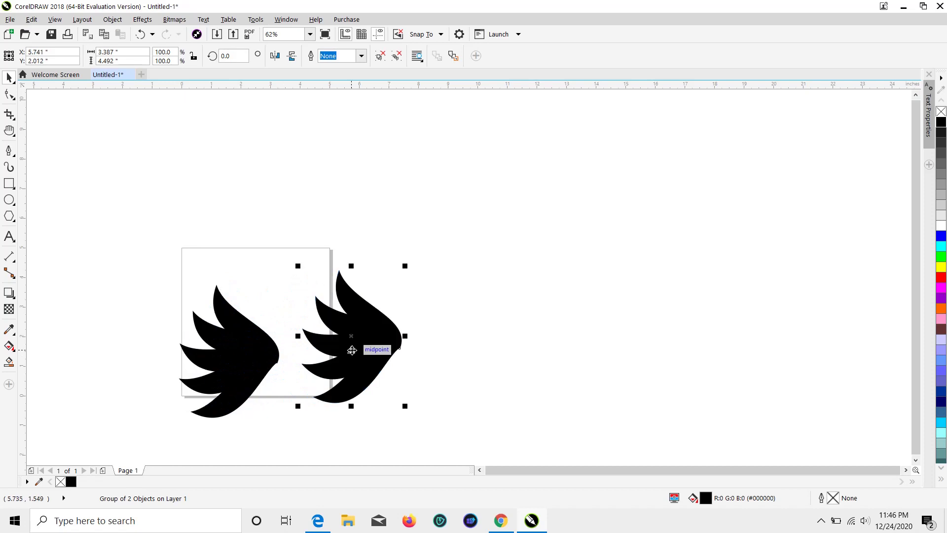
Mirror the copied wing horizontally so it faces the original, and deselect it
click(368, 332)
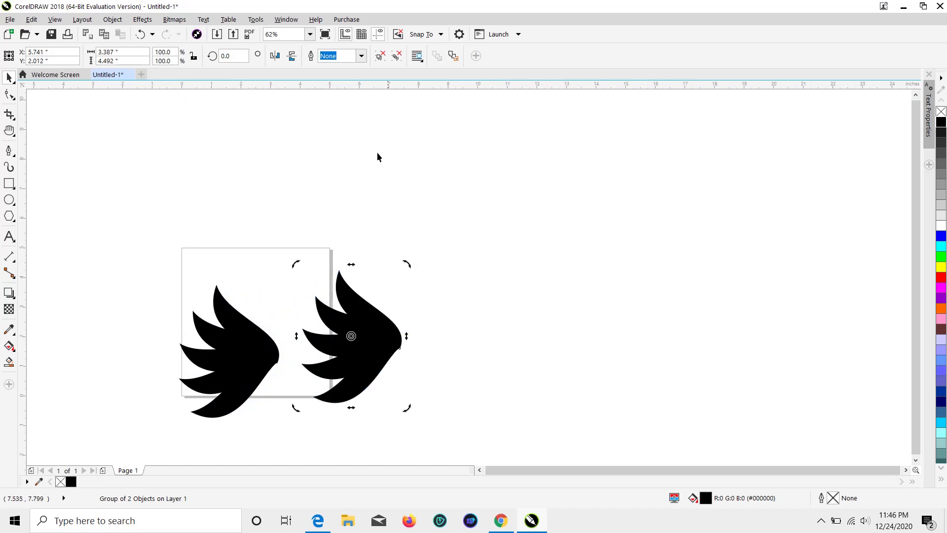
click(276, 57)
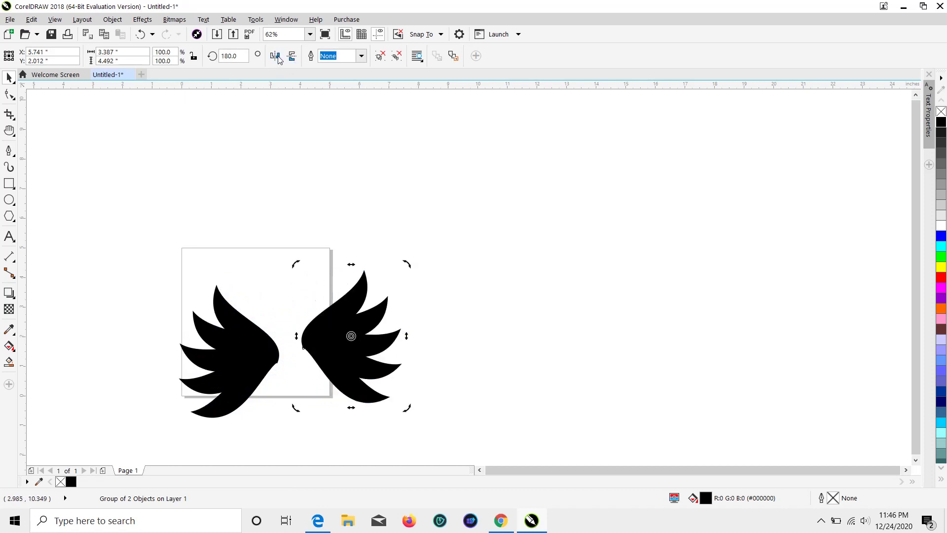
click(420, 292)
Raise the left wing level with the mirrored one, and shift the right wing further right to widen the gap
drag(262, 366, 312, 348)
click(512, 330)
click(470, 327)
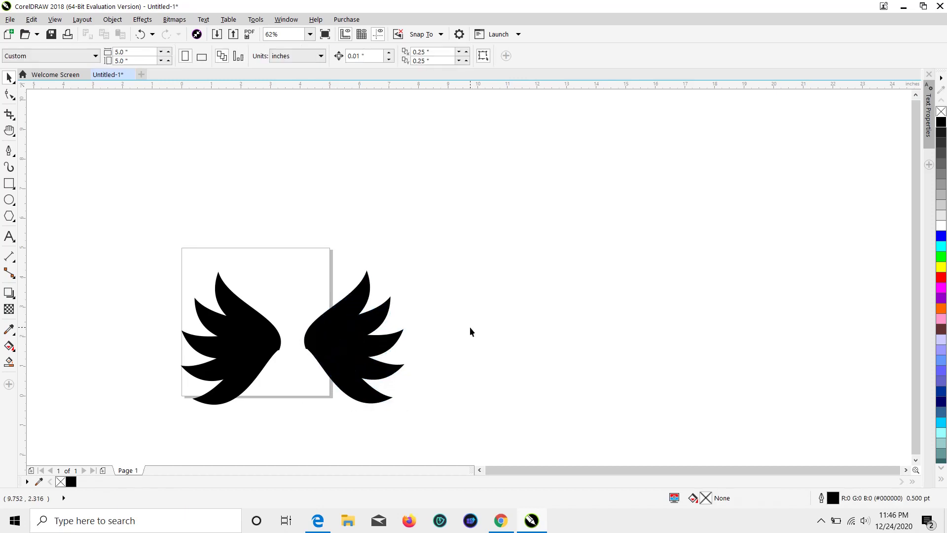
drag(393, 363, 406, 363)
click(505, 327)
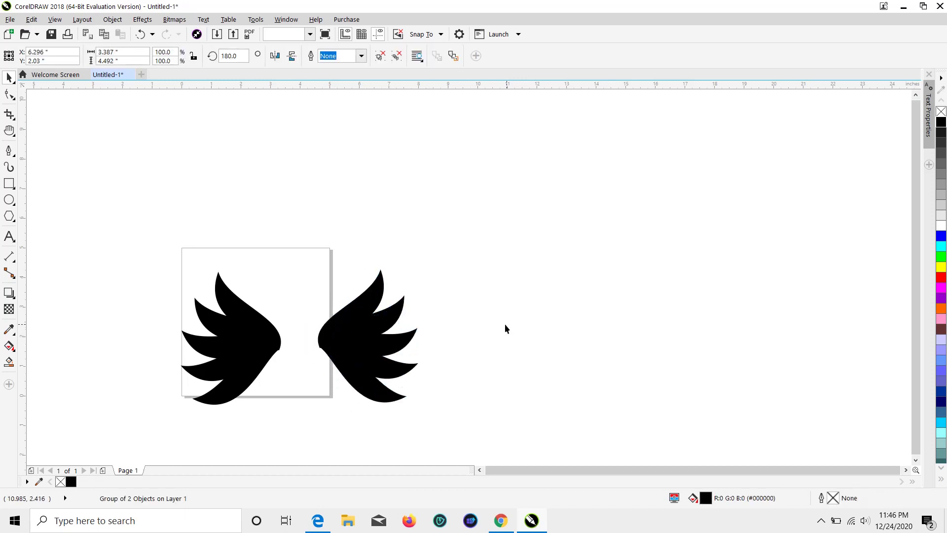
Draw a closed, straight-edged bird body with beak, neck and tail between the wings using the Pen tool, about 2.9 by 5.4 inches
click(9, 153)
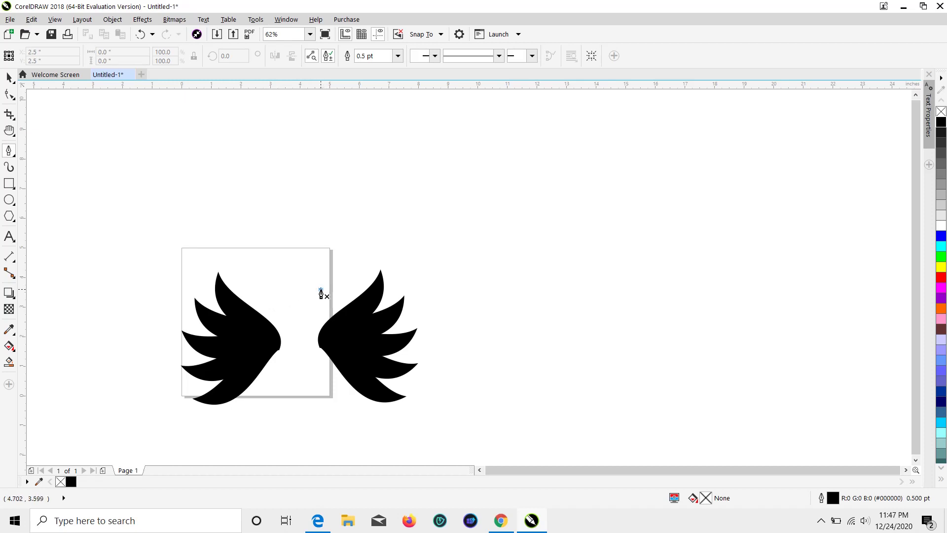
double_click(286, 283)
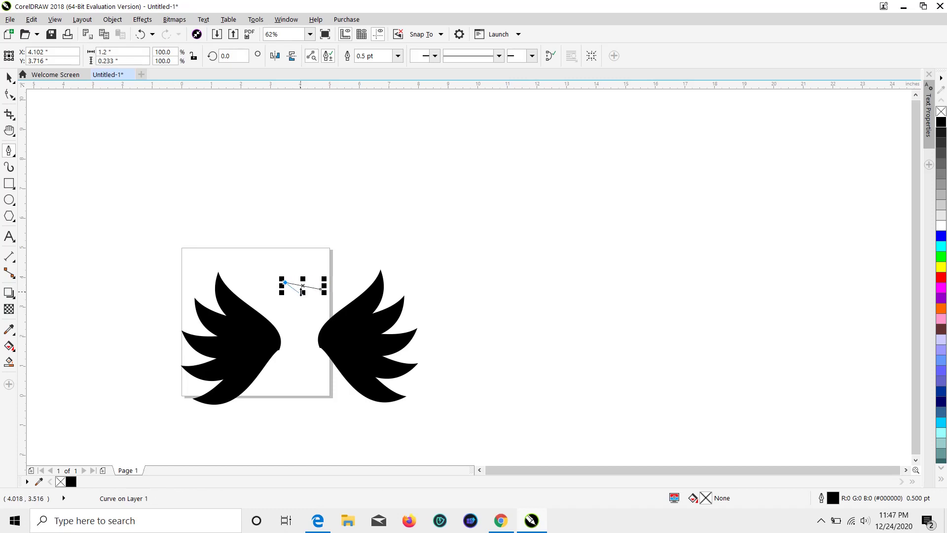
click(305, 294)
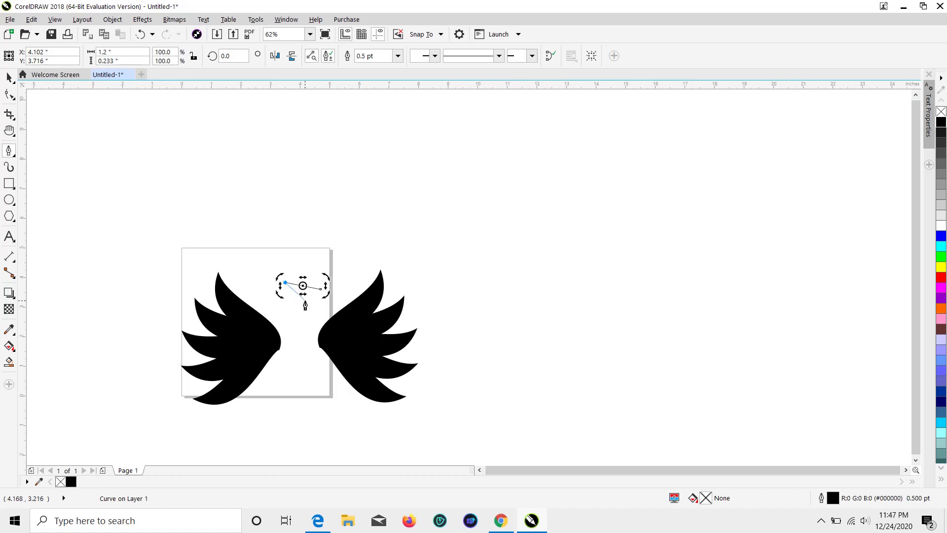
click(303, 304)
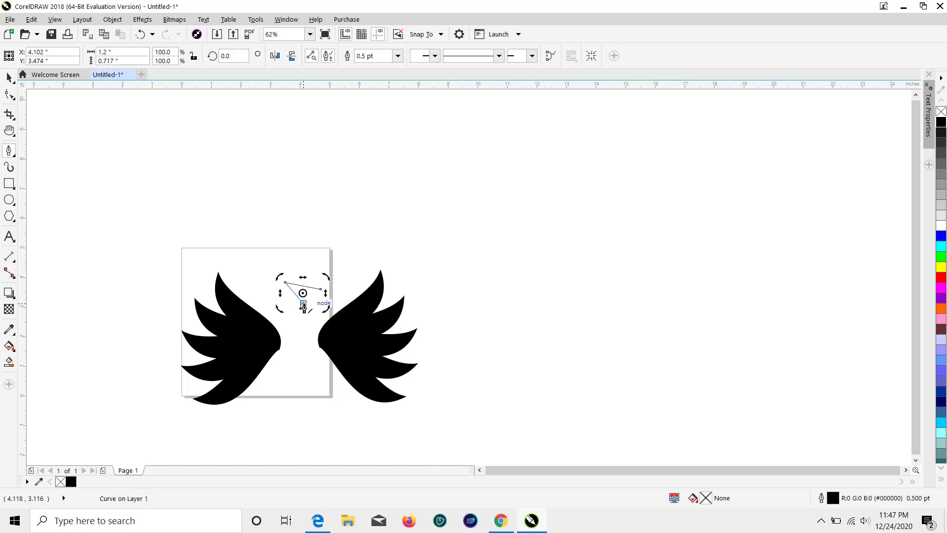
click(265, 410)
click(305, 443)
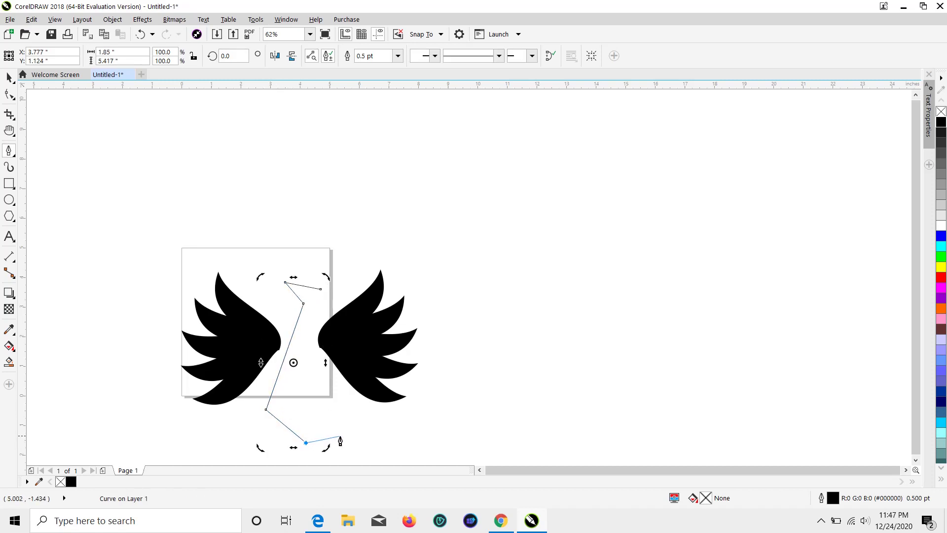
click(352, 426)
click(319, 406)
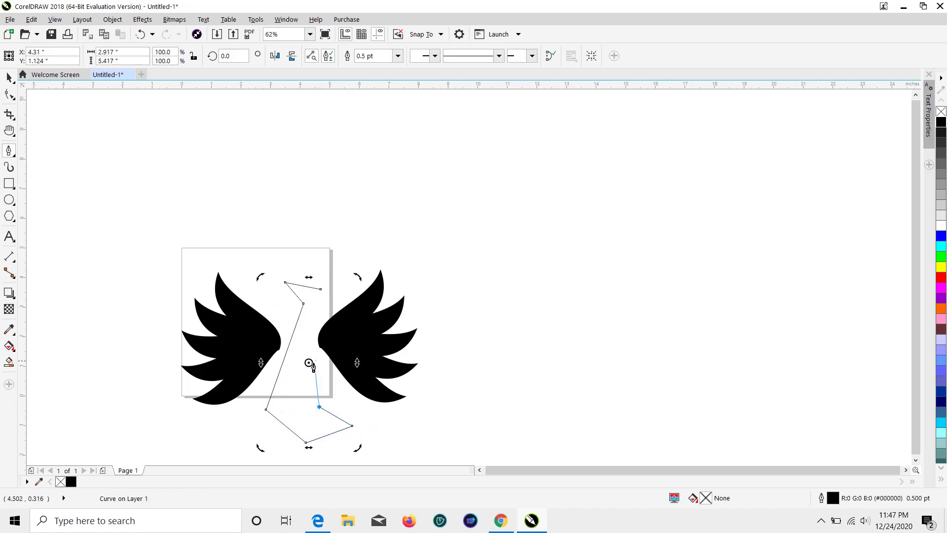
click(309, 348)
click(319, 312)
click(321, 289)
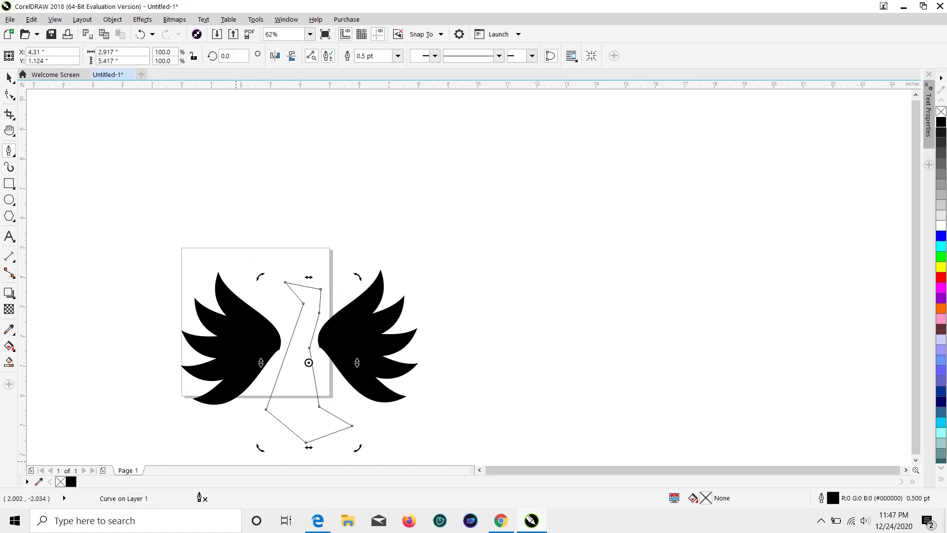
Fill the bird body with black and set its outline width to None
click(71, 482)
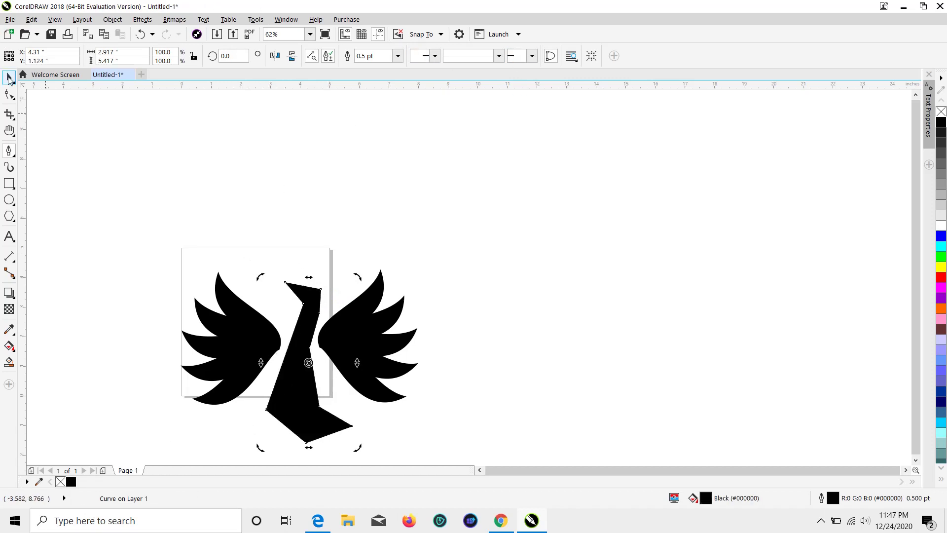
click(9, 78)
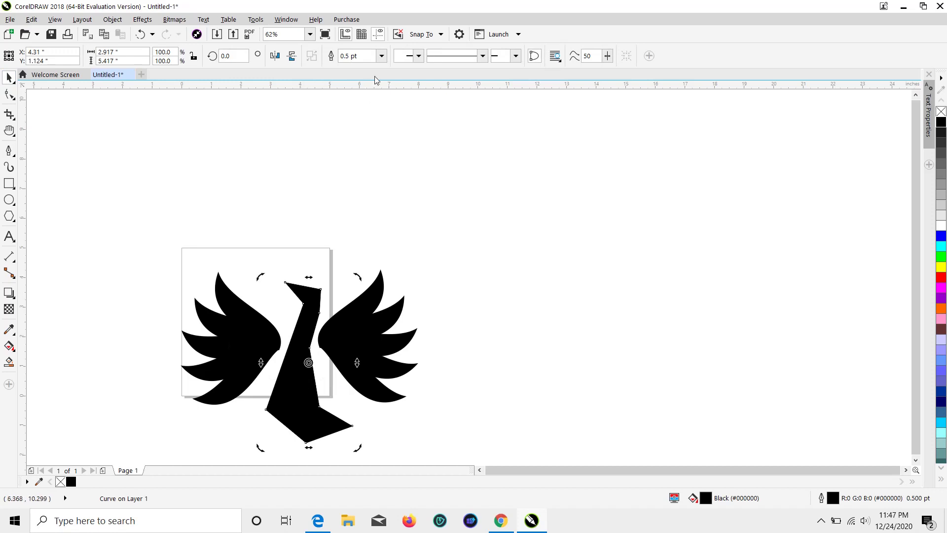
click(381, 56)
click(367, 67)
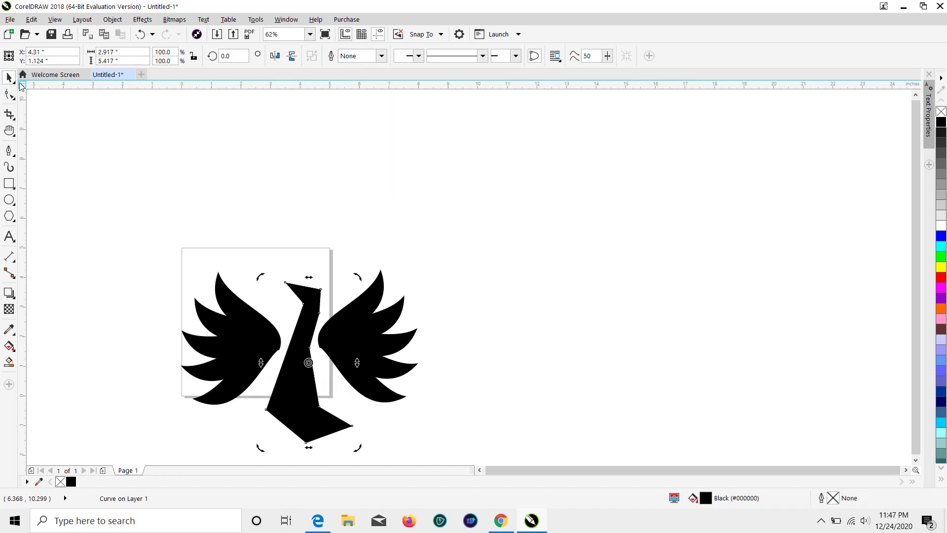
Edit the body's nodes to lower the beak tip and raise the throat node, making the beak thinner
scroll(289, 366, down, 1)
scroll(288, 366, up, 3)
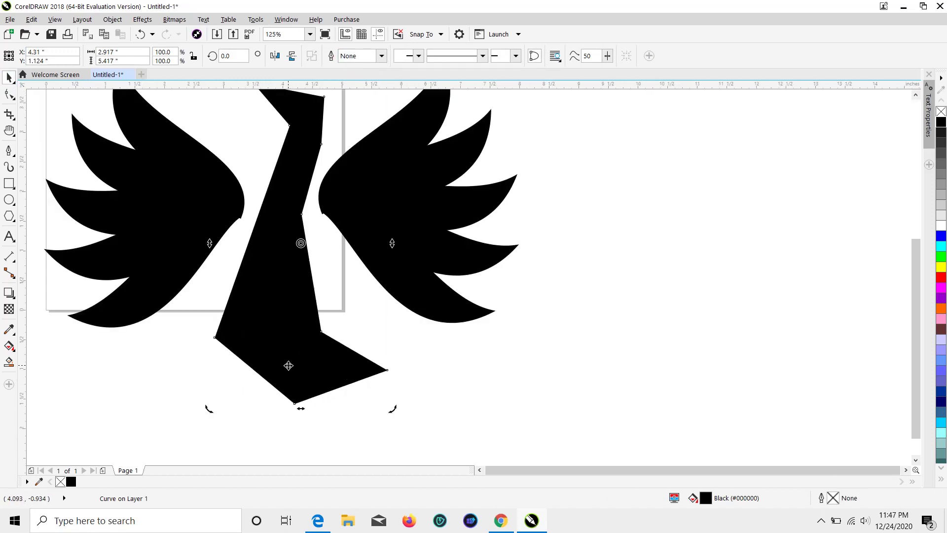
scroll(286, 345, down, 3)
double_click(279, 243)
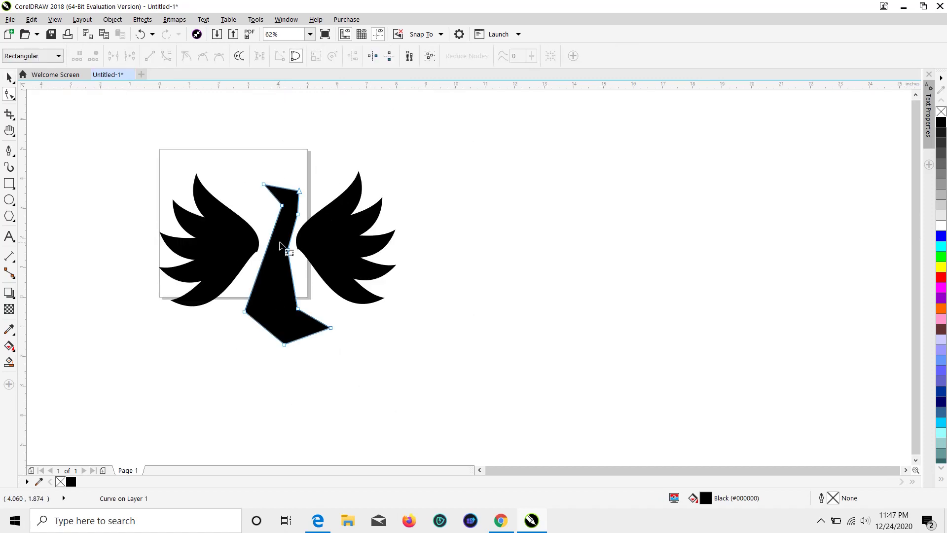
drag(282, 203, 262, 194)
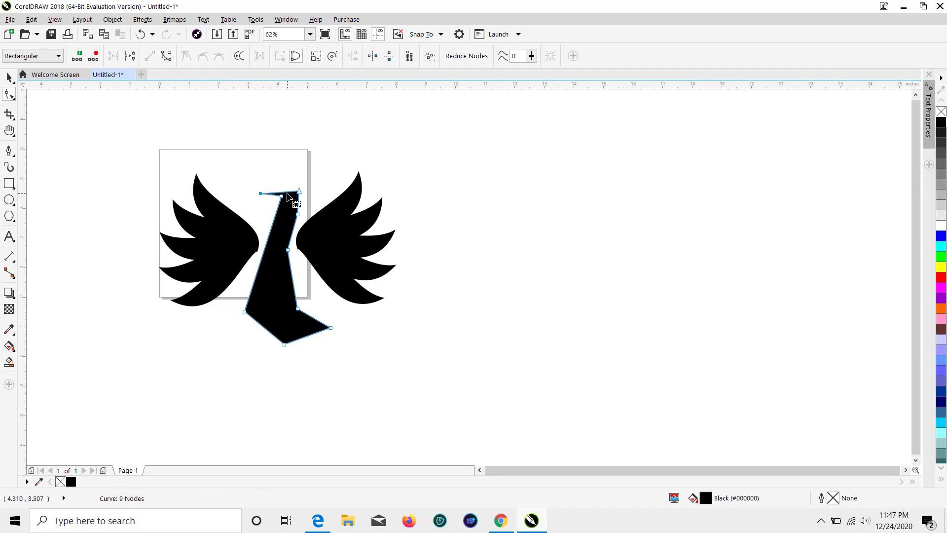
Convert the straight top edge of the bird's head to a curve and bow it upward
scroll(294, 197, up, 4)
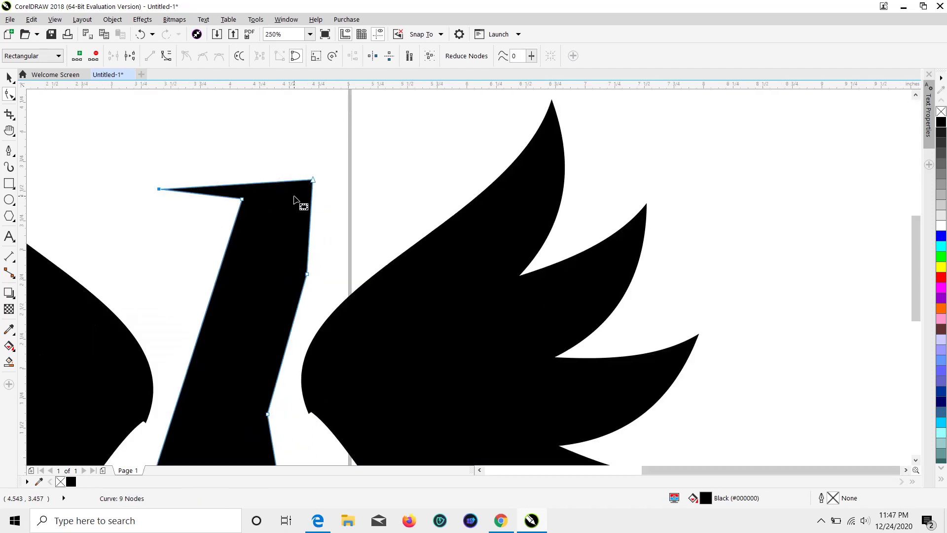
click(256, 186)
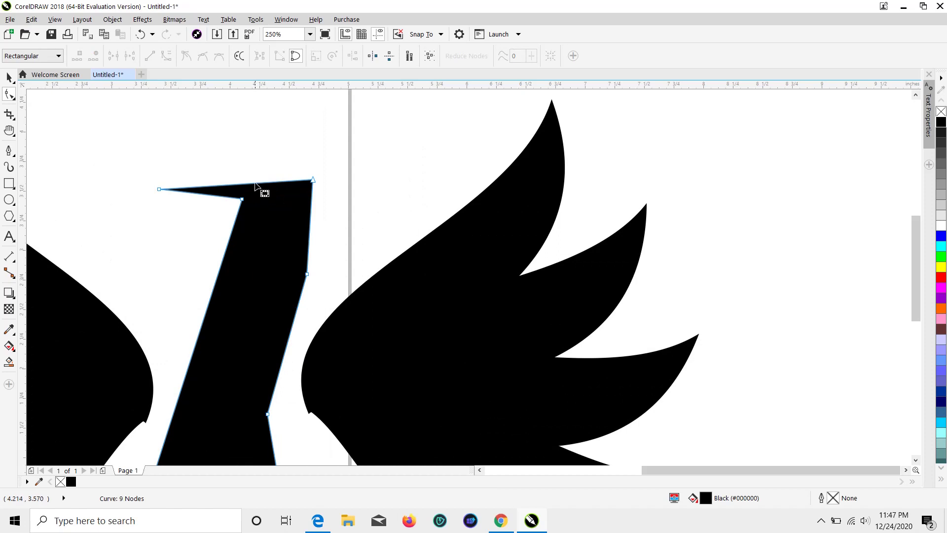
click(255, 184)
right_click(255, 184)
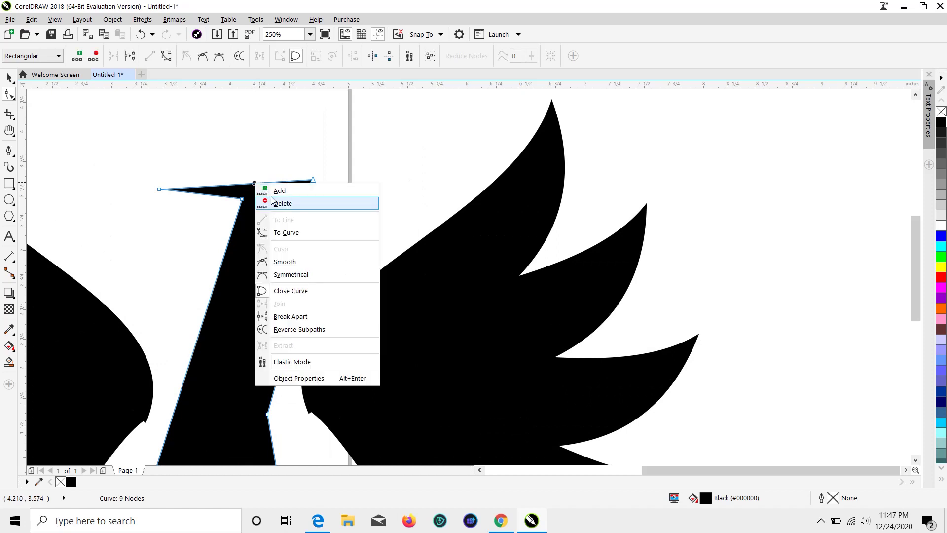
click(279, 232)
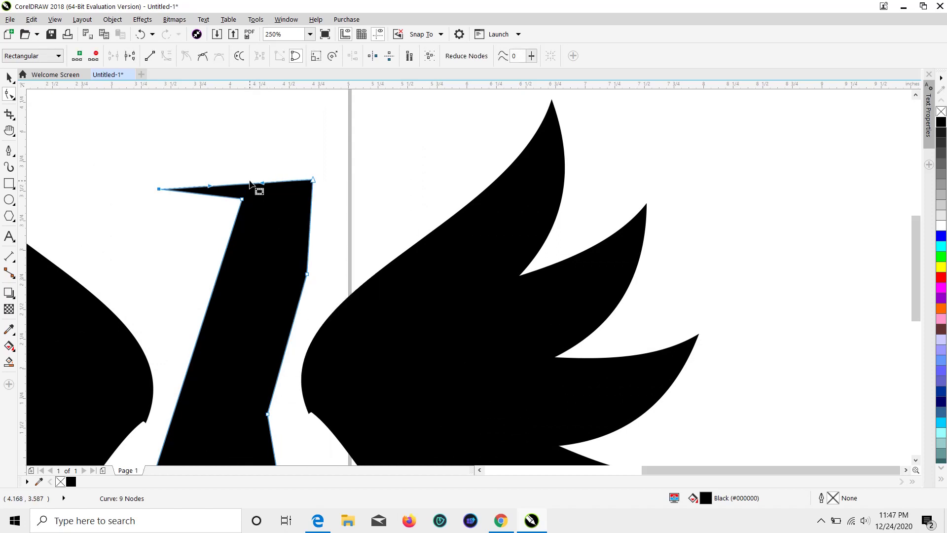
drag(251, 185, 248, 152)
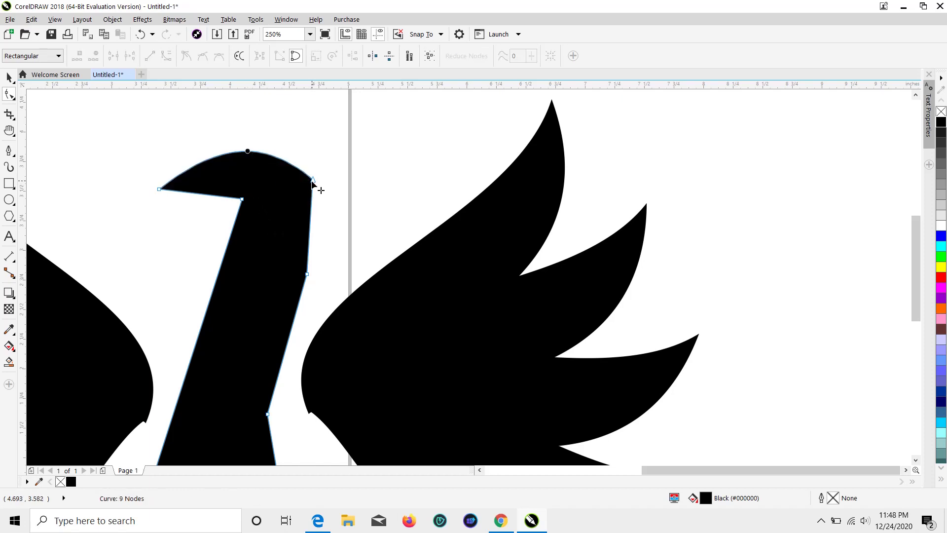
Smooth the node at the back of the head and shift the neck node below it outward, converting its edges to curves
click(312, 181)
click(203, 56)
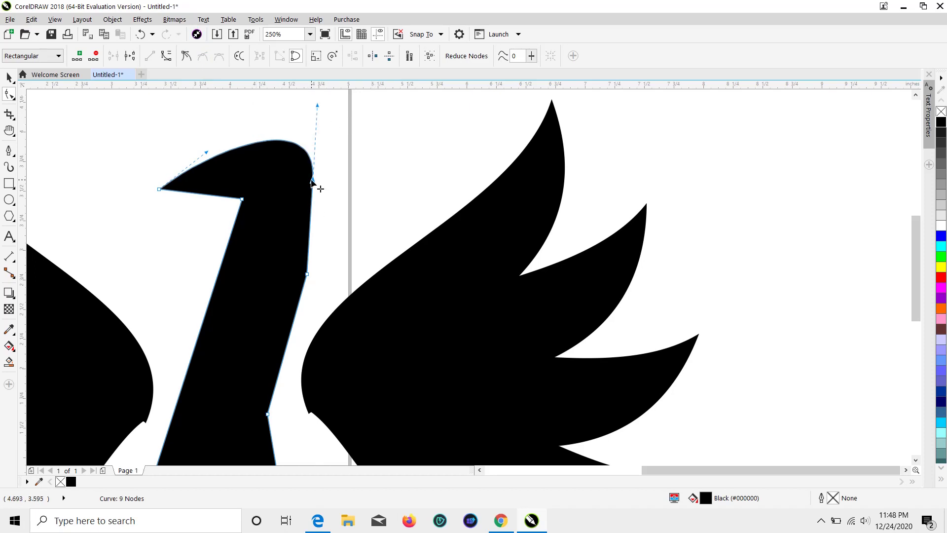
drag(307, 275, 316, 270)
right_click(316, 271)
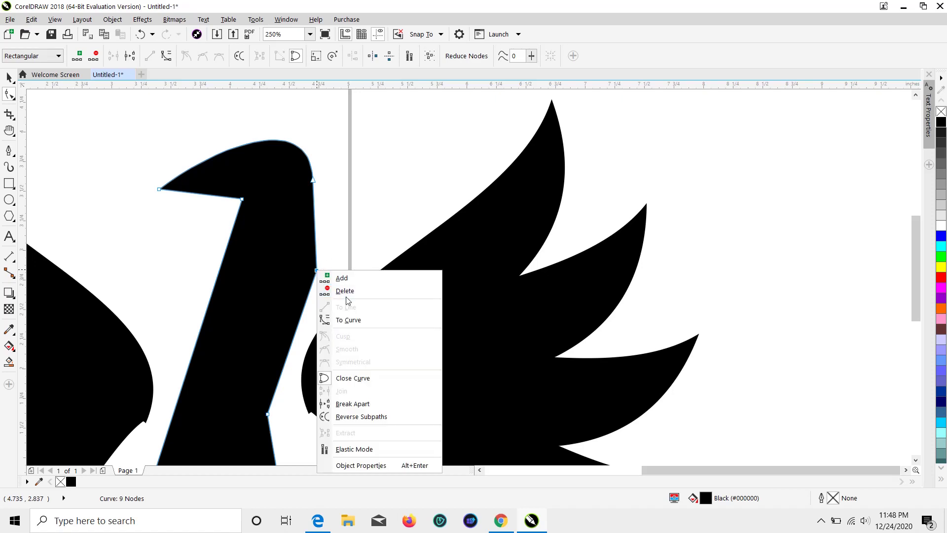
click(349, 319)
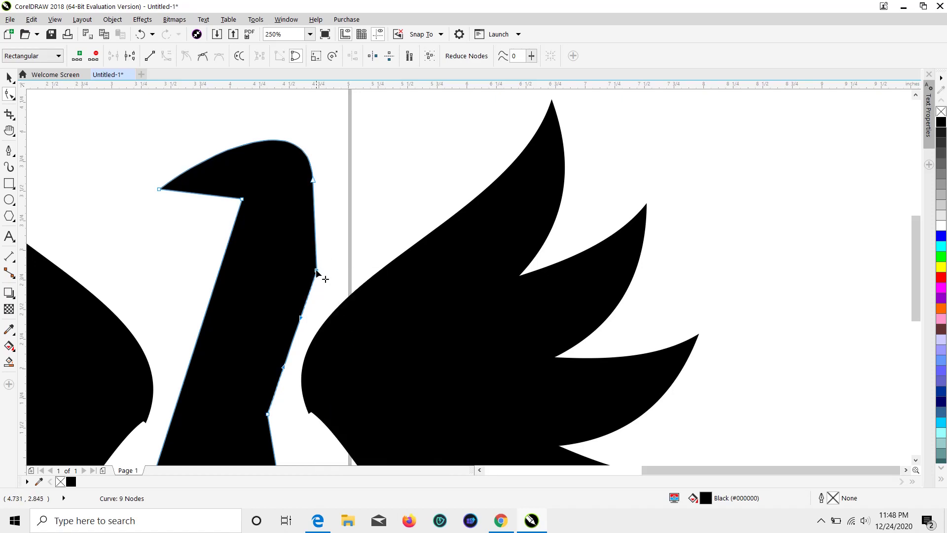
mouse_move(315, 229)
mouse_down()
mouse_move(323, 220)
mouse_move(317, 228)
mouse_up()
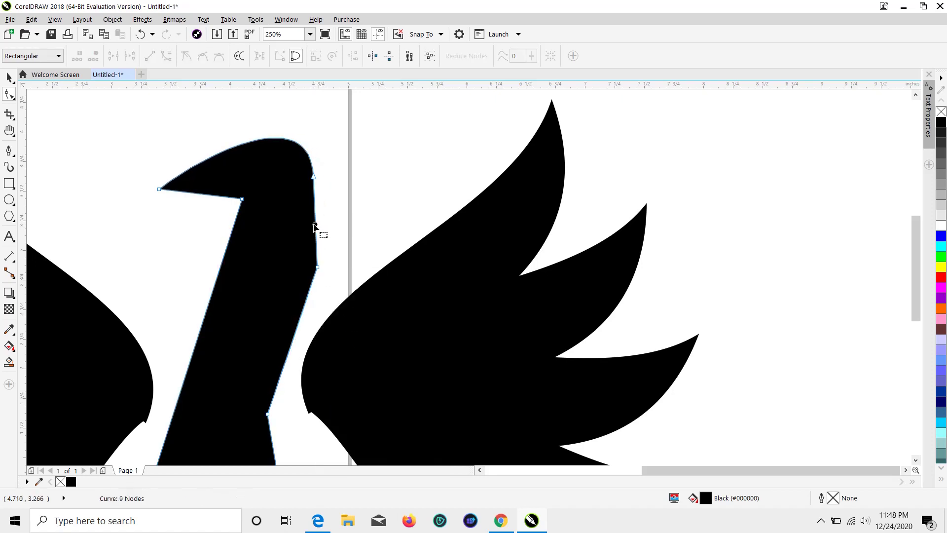
Delete the node at the back of the head and pull the upper neck node's handle outward to round the head
click(313, 176)
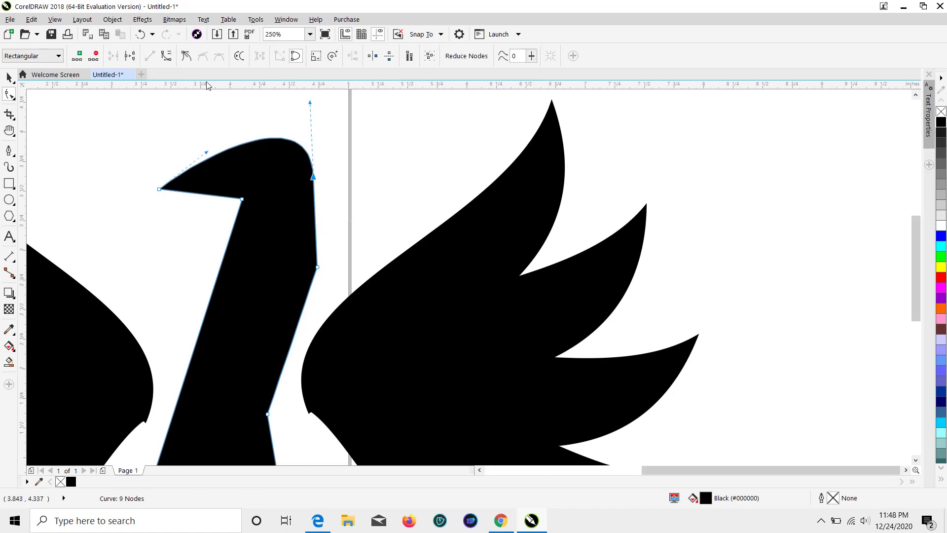
click(186, 56)
drag(309, 103, 302, 159)
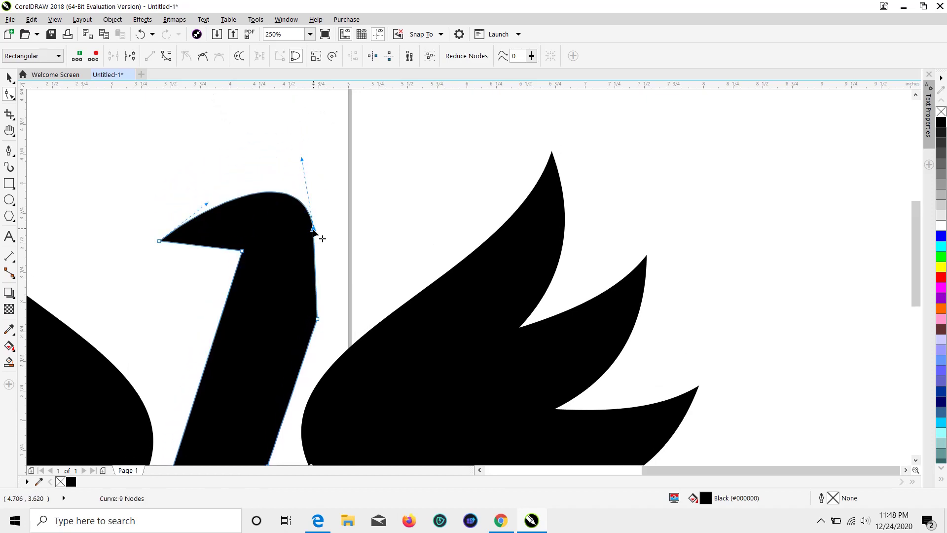
double_click(312, 228)
click(317, 320)
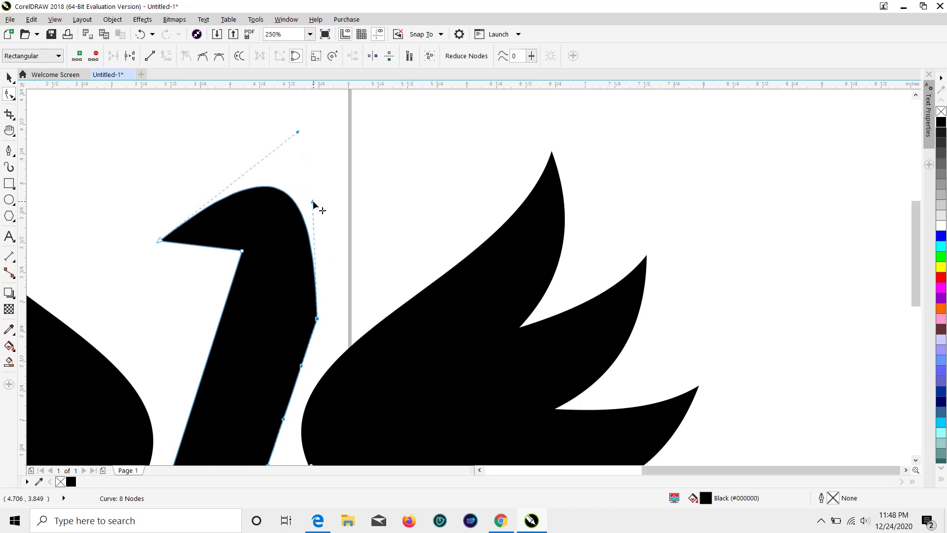
drag(313, 204, 395, 203)
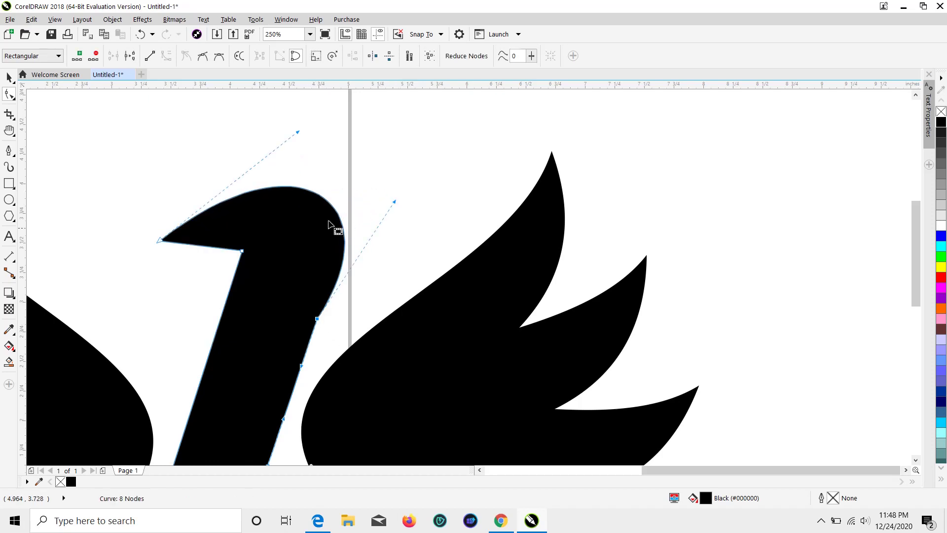
Convert the throat edges to curves and bend the beak's underside upward to give it a hooked shape
click(242, 252)
right_click(243, 250)
click(266, 299)
right_click(230, 288)
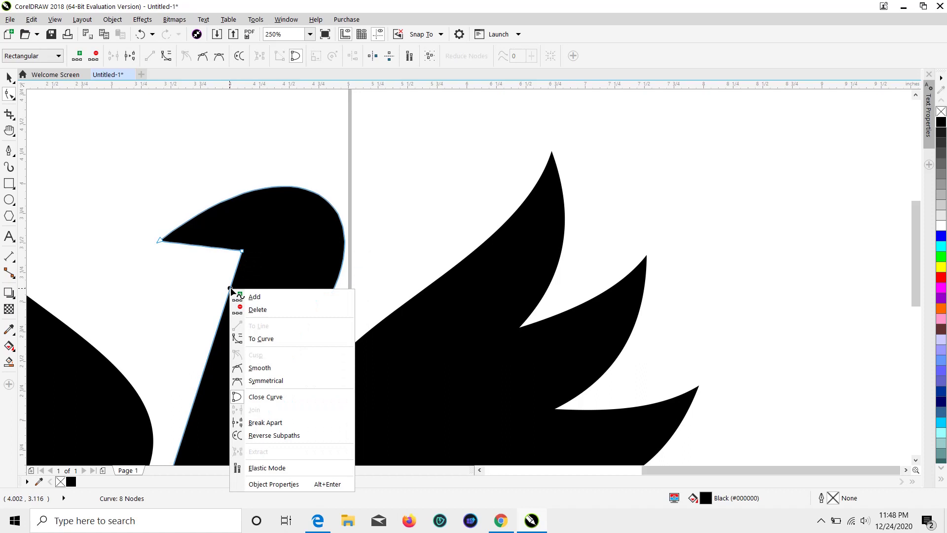
click(253, 339)
mouse_move(242, 251)
mouse_down()
mouse_move(239, 264)
mouse_move(213, 257)
mouse_move(201, 266)
mouse_move(220, 262)
mouse_move(222, 244)
mouse_move(232, 252)
mouse_up()
click(203, 294)
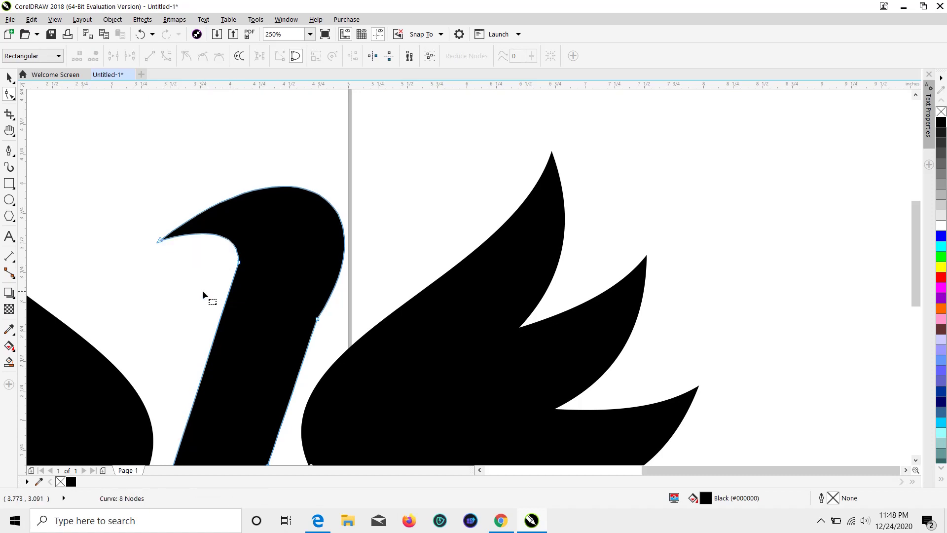
Move both wings farther out from the bird body and shift the body slightly up and to the right
scroll(202, 295, down, 4)
scroll(193, 290, up, 3)
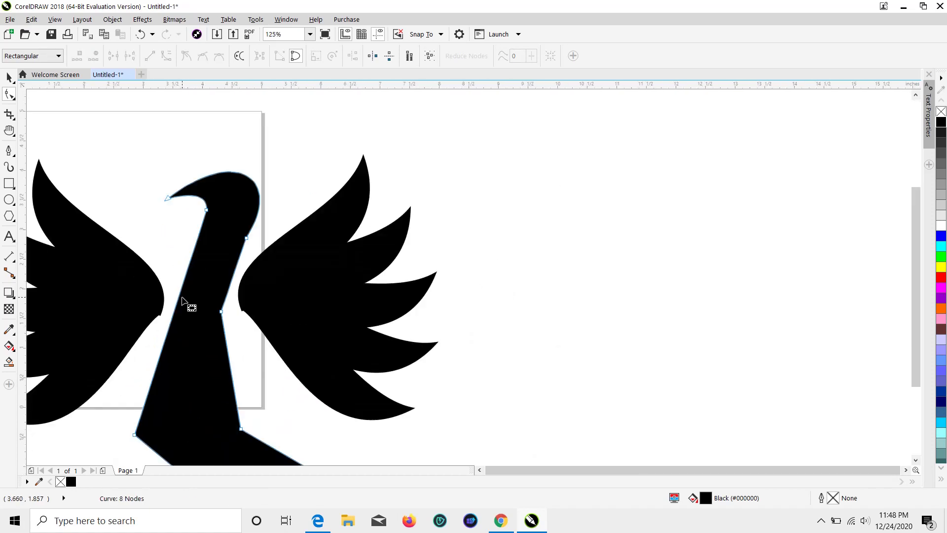
click(9, 78)
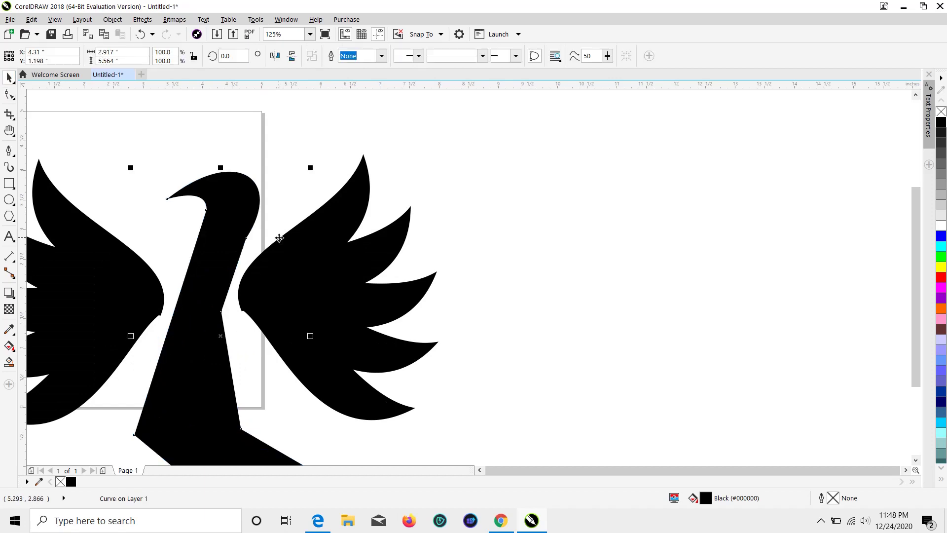
drag(129, 298, 45, 276)
drag(302, 307, 495, 284)
drag(209, 332, 233, 299)
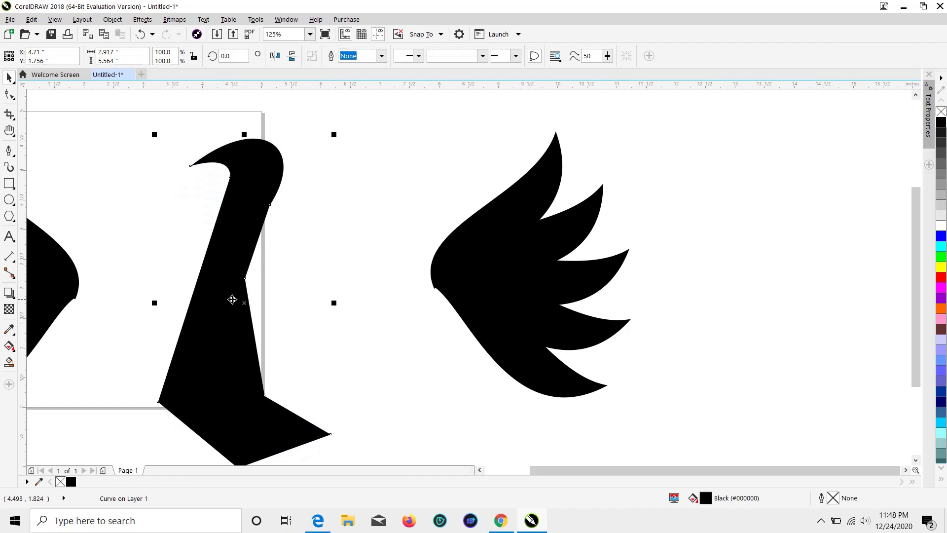
Bow the front edge of the neck outward and down to form a rounded breast
key(F10)
right_click(198, 278)
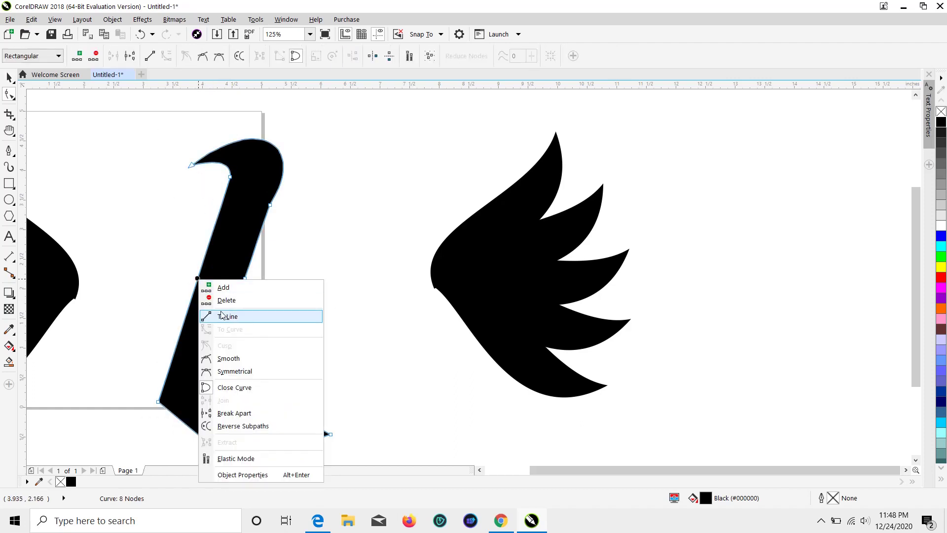
click(312, 207)
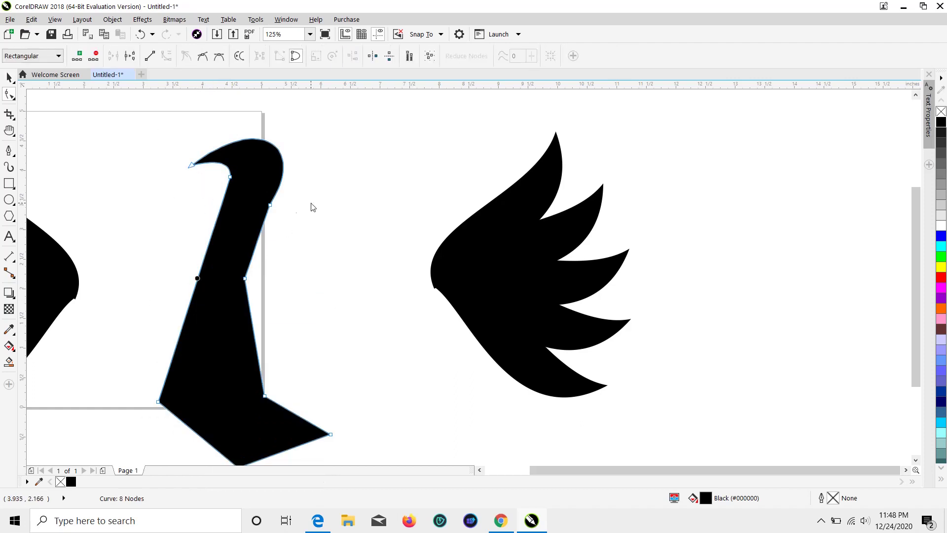
right_click(197, 279)
click(360, 237)
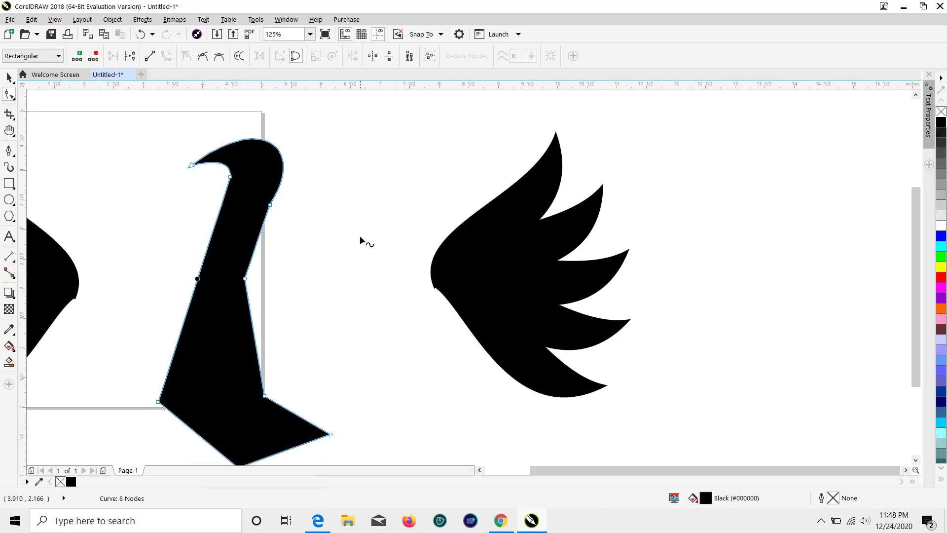
right_click(209, 243)
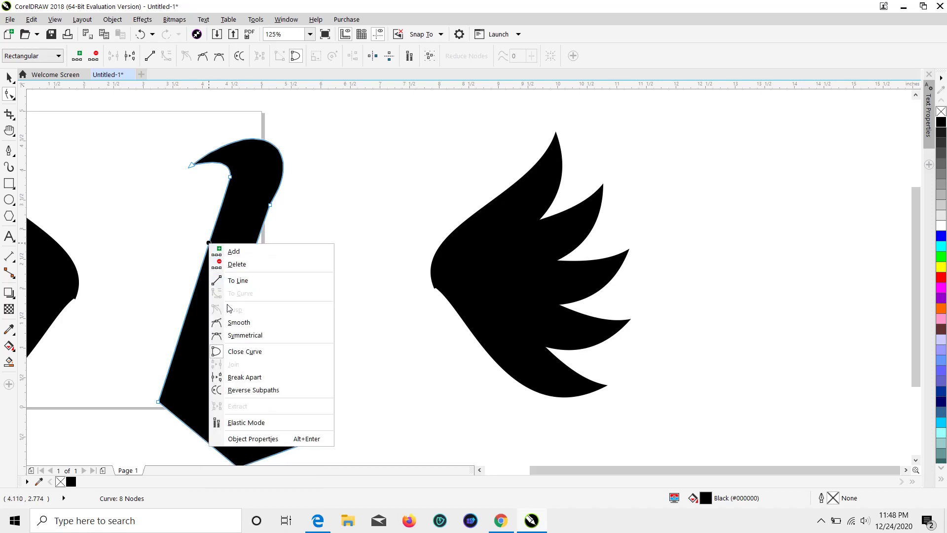
click(238, 321)
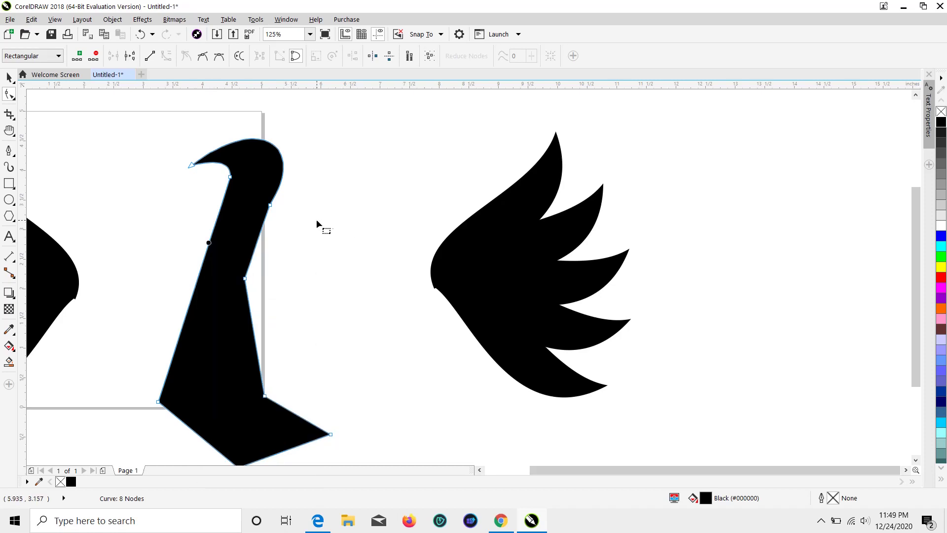
click(197, 282)
drag(197, 282, 139, 312)
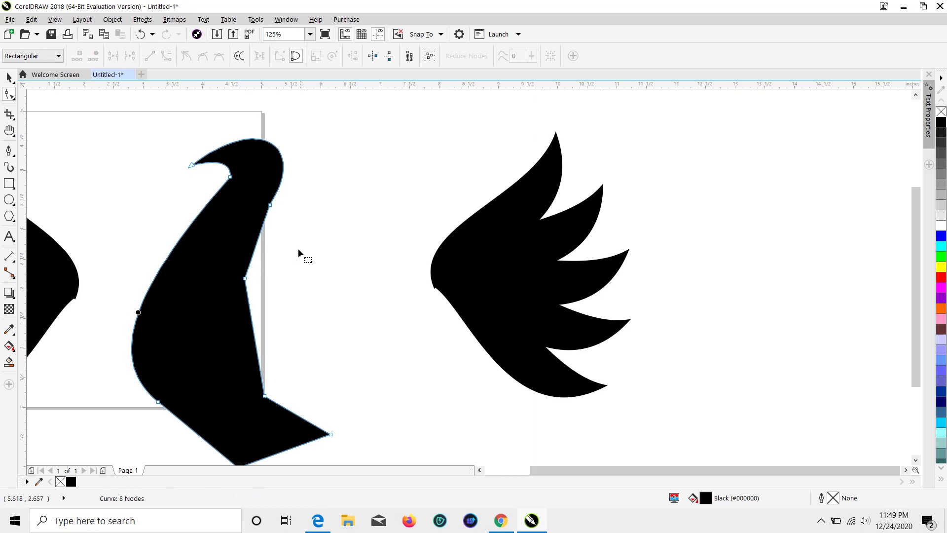
Delete the node at the lower breast so the front edge flows smoothly into the belly
scroll(303, 262, down, 2)
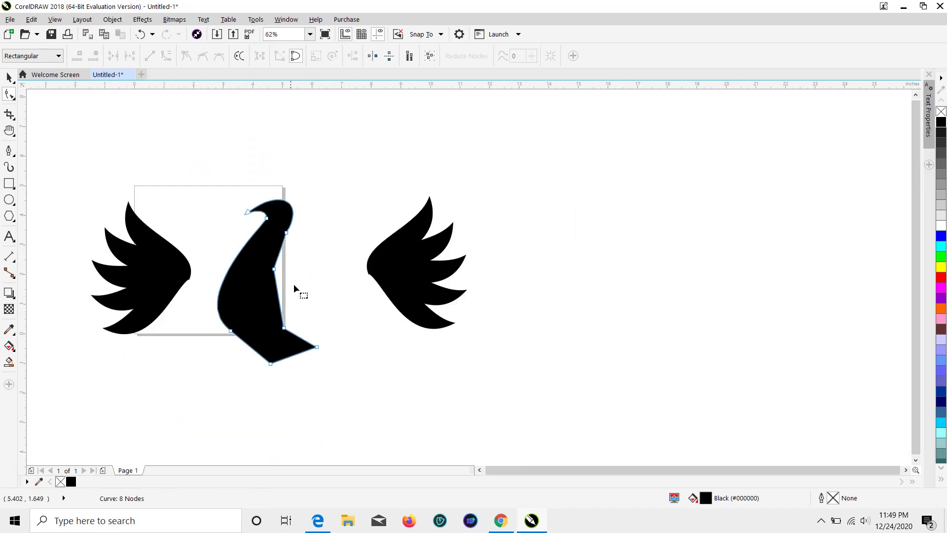
click(230, 330)
drag(231, 330, 228, 342)
key(Delete)
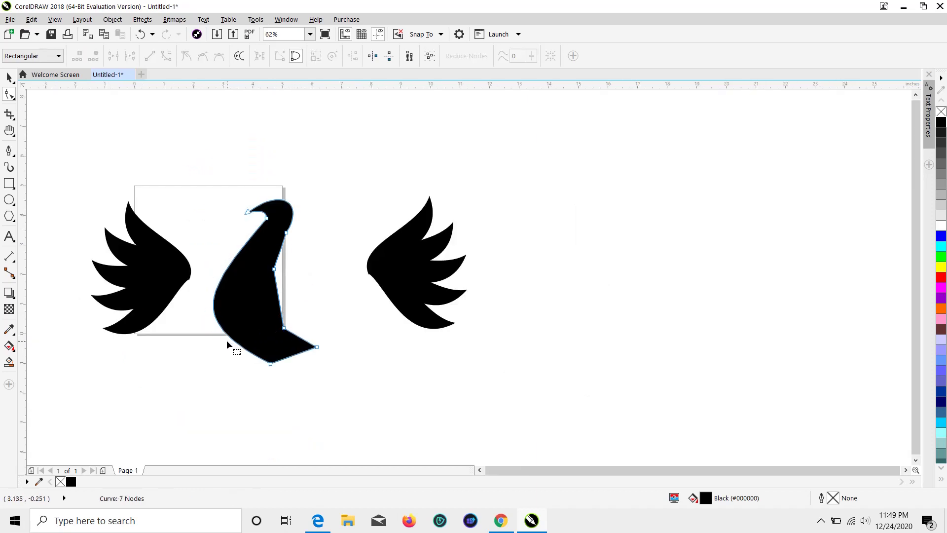
Extend the tail tip slightly outward and delete the node where the tail's upper edge meets the back
drag(316, 345, 321, 344)
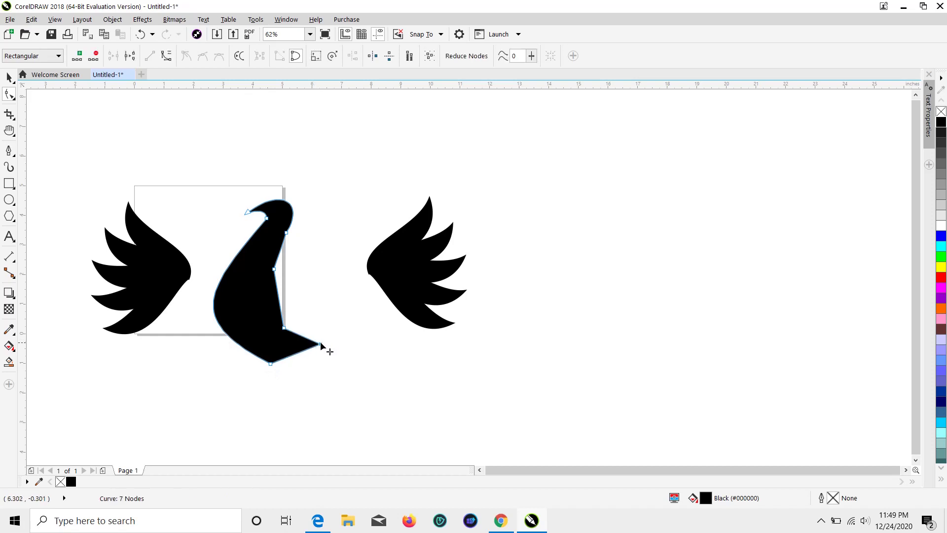
right_click(285, 331)
click(317, 174)
double_click(284, 328)
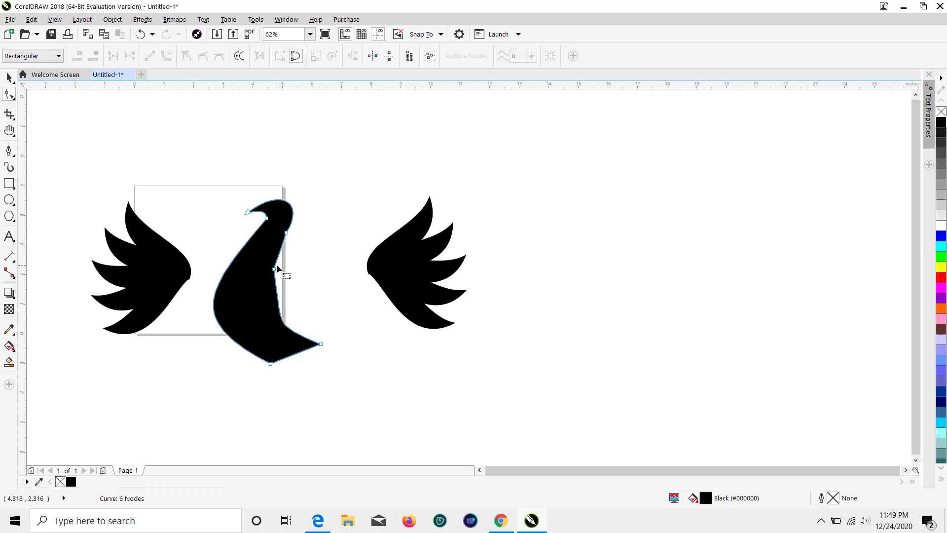
Delete the node at the base of the neck's back edge and adjust the curve handles into one concave back
drag(274, 269, 265, 275)
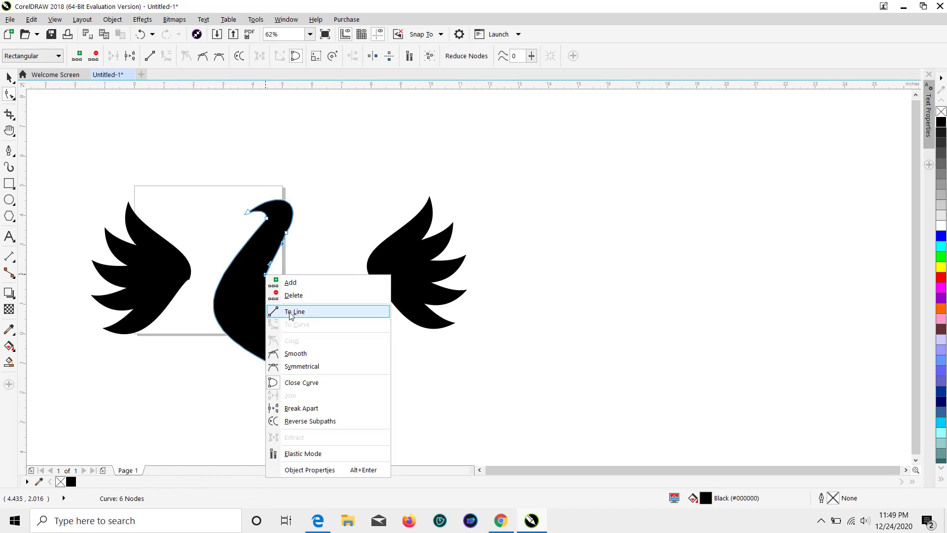
click(295, 295)
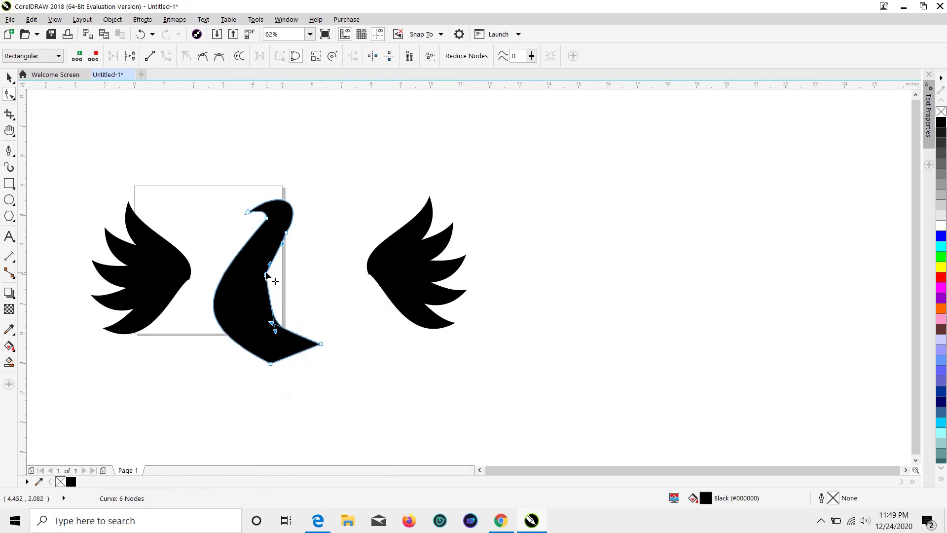
key(Delete)
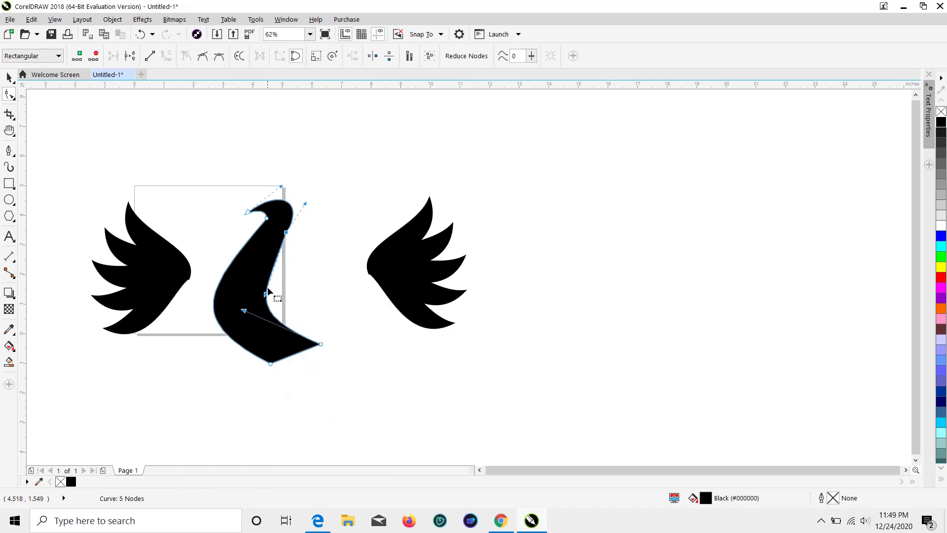
mouse_move(266, 298)
mouse_down()
mouse_move(252, 280)
mouse_move(262, 311)
mouse_move(277, 311)
mouse_up()
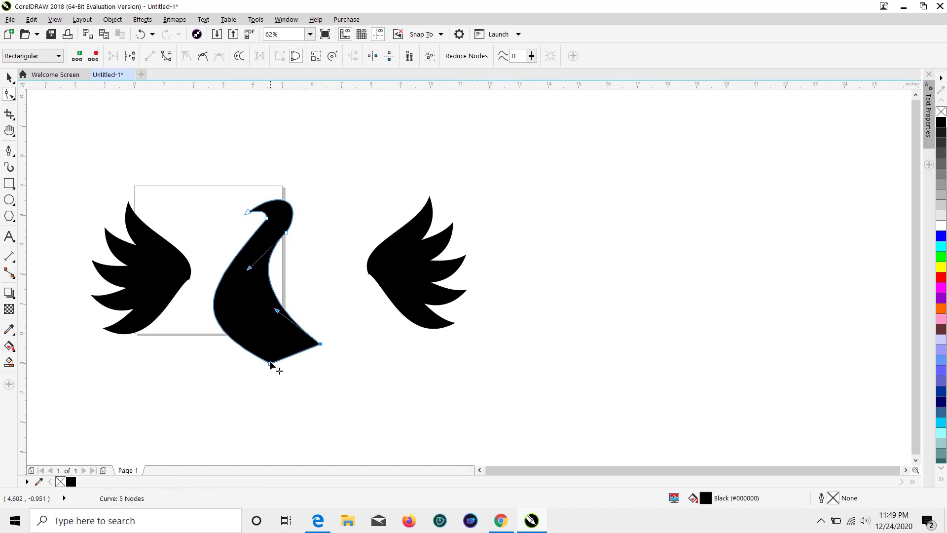
Convert the tail's straight bottom edge to a curve, bow it downward and pull the tail tip outward
right_click(270, 363)
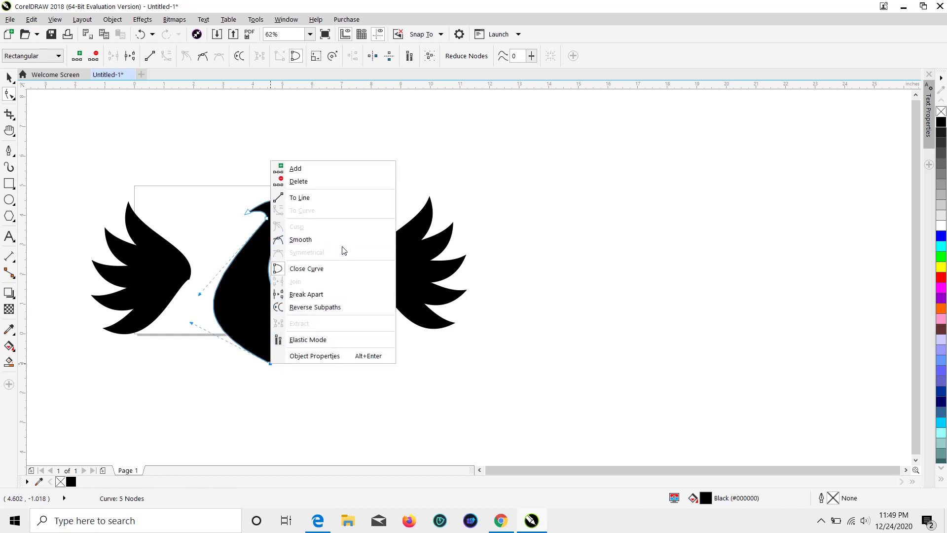
click(434, 348)
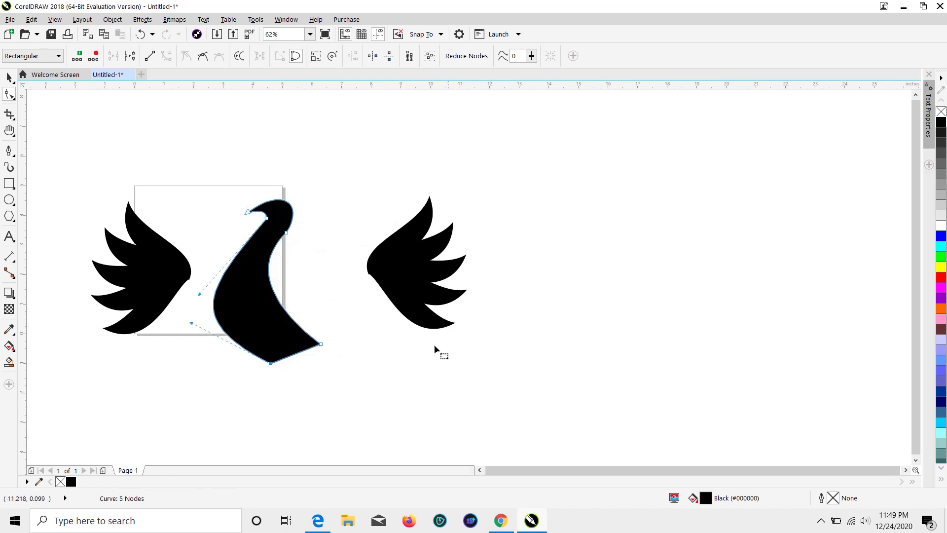
right_click(293, 354)
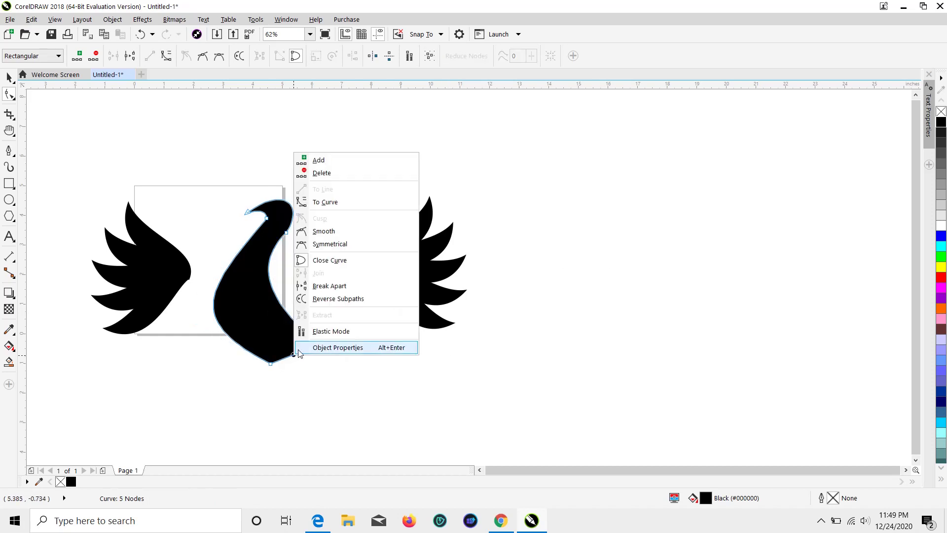
click(332, 203)
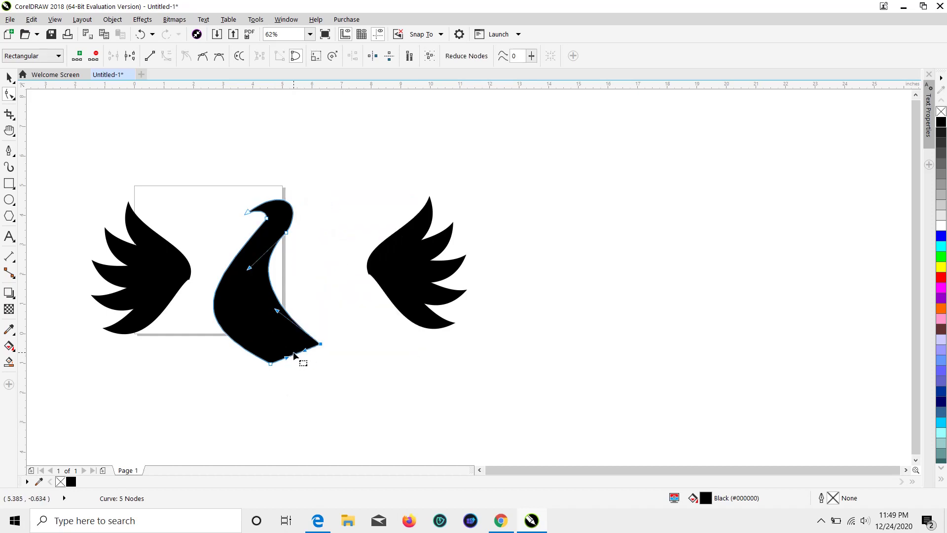
drag(300, 352, 345, 349)
double_click(318, 338)
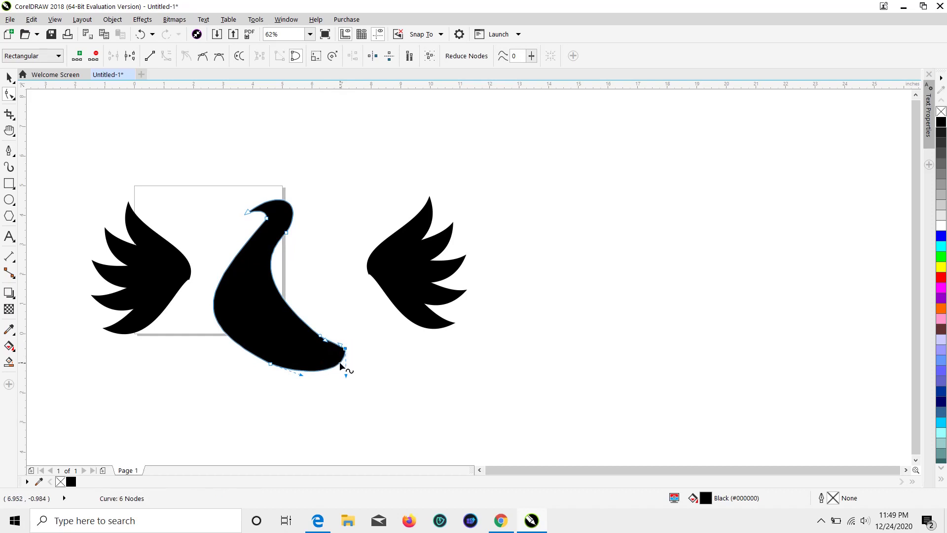
key(ctrl+z)
key(ctrl+z)
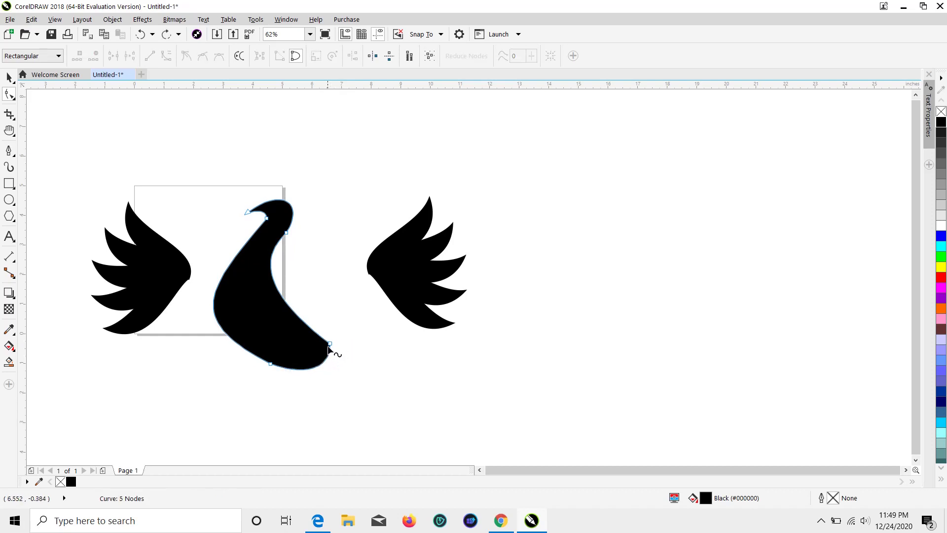
Add a node on each side of the tail tip and pull the tip outward into a pointed tail
double_click(320, 337)
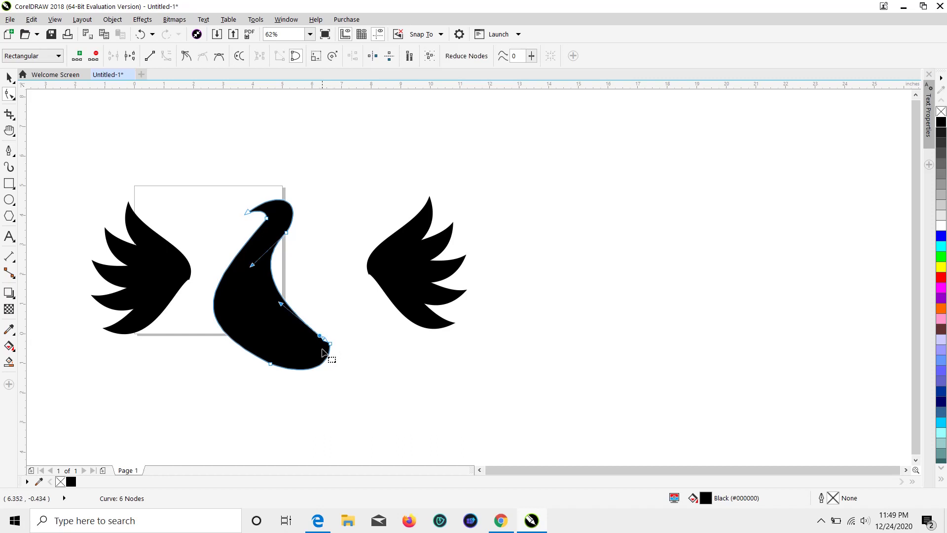
double_click(328, 355)
drag(330, 345, 357, 336)
scroll(352, 367, up, 3)
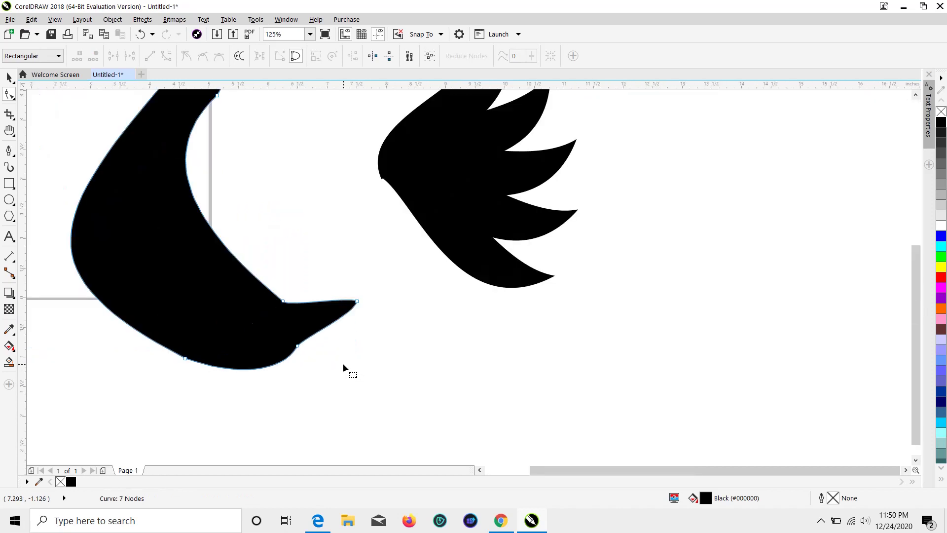
Delete the two nodes flanking the tail tip on the bird's body
double_click(298, 346)
double_click(284, 302)
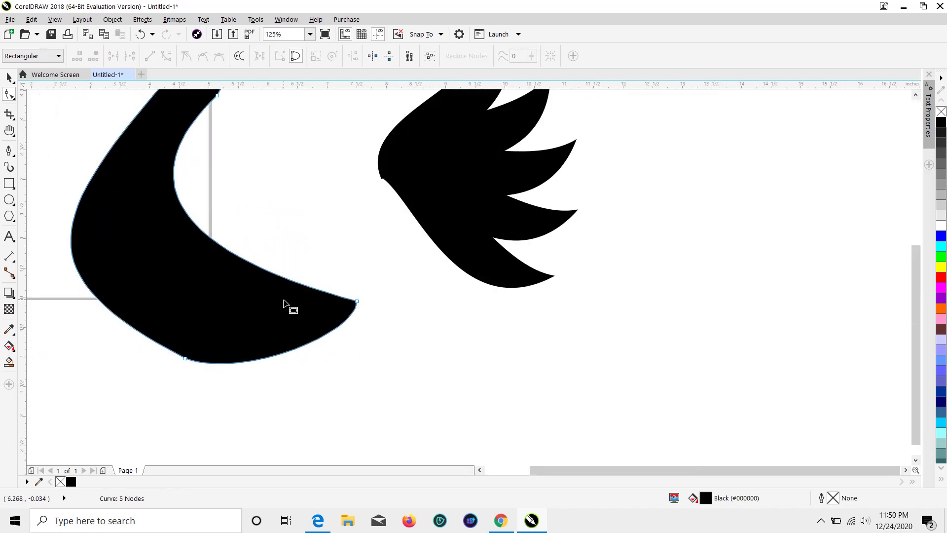
scroll(304, 309, down, 4)
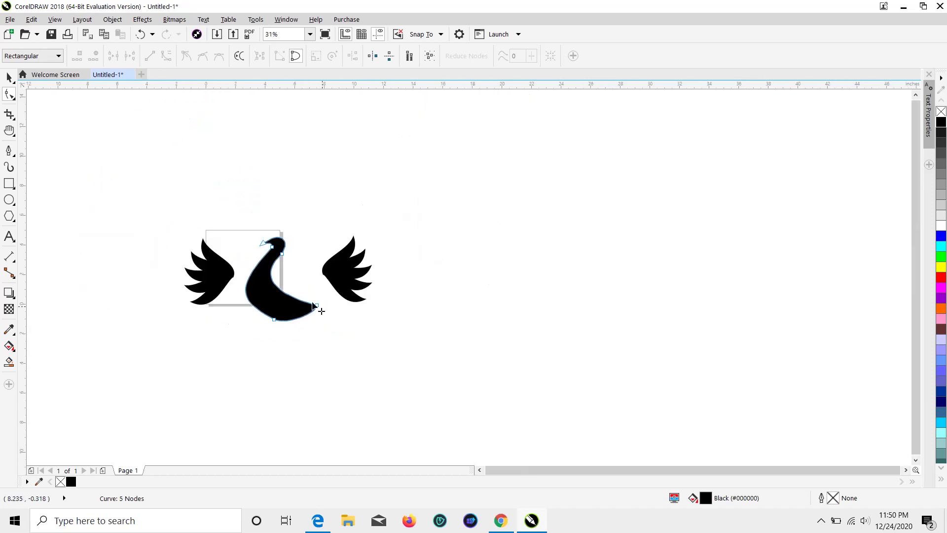
Make the node at the bottom of the belly smooth and lower its breast-side handle to round the belly
click(9, 77)
scroll(238, 310, up, 4)
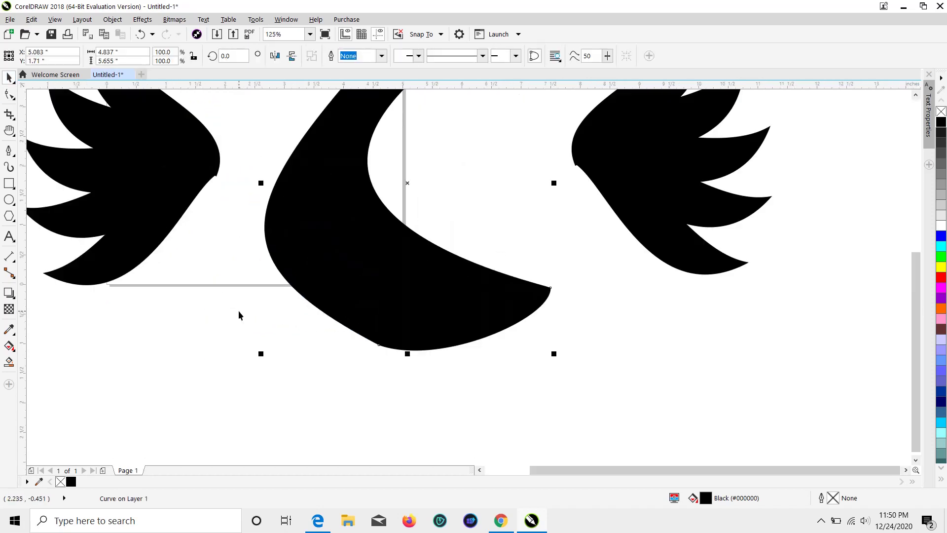
key(F10)
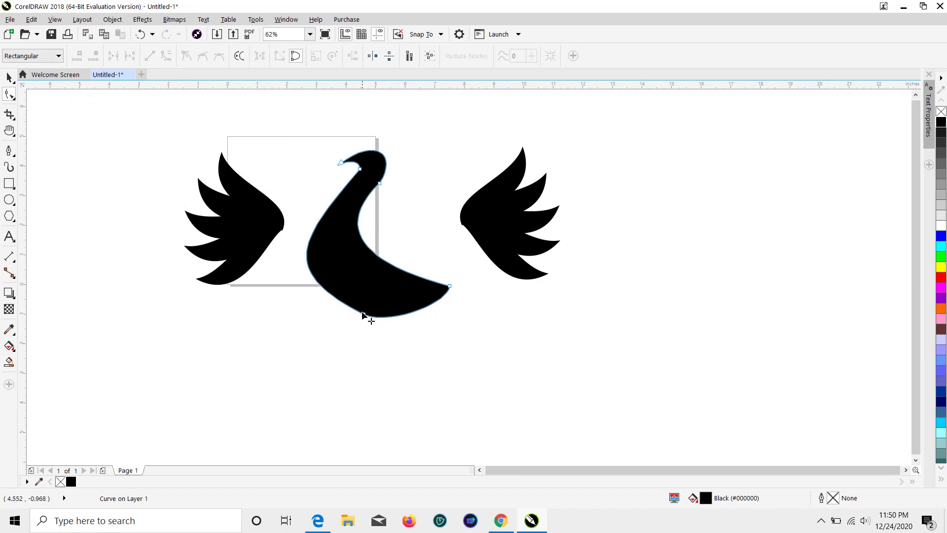
click(363, 314)
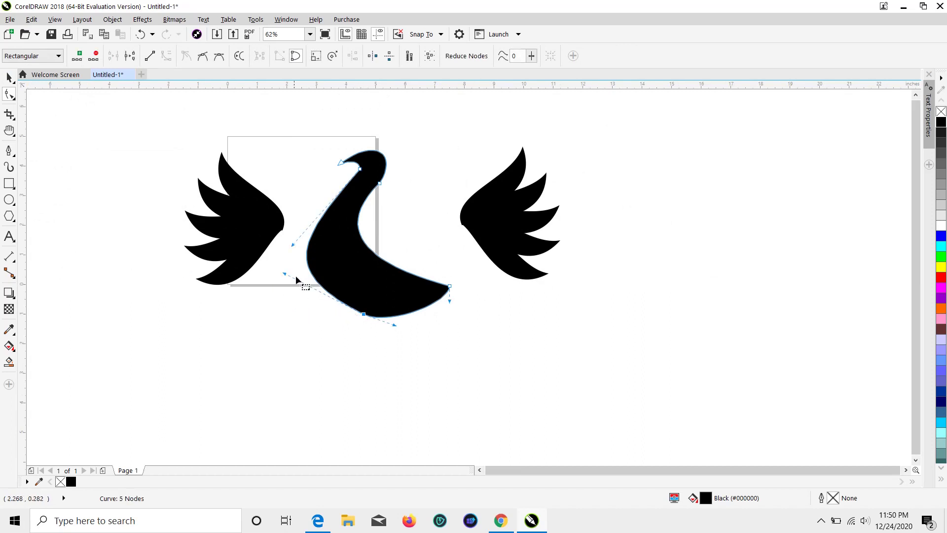
drag(286, 277, 285, 299)
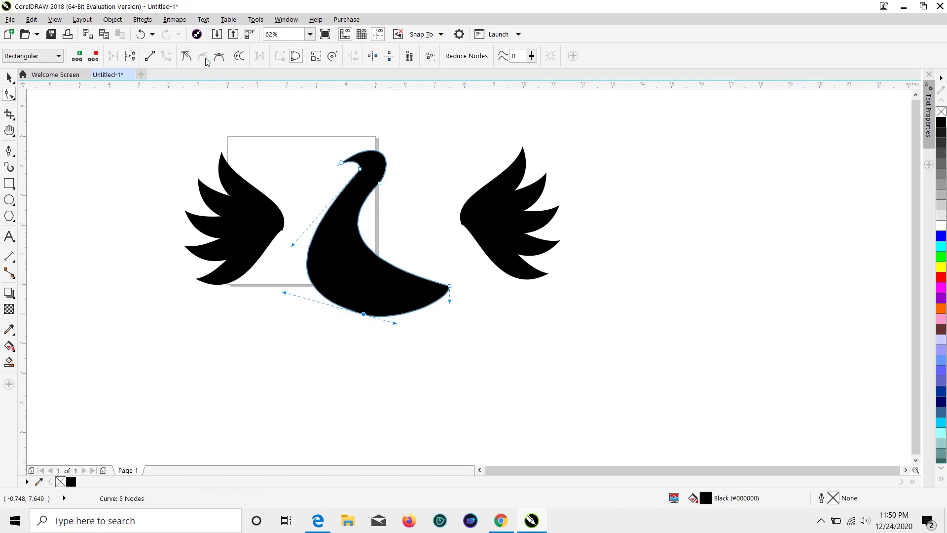
scroll(516, 332, up, 2)
scroll(516, 333, down, 2)
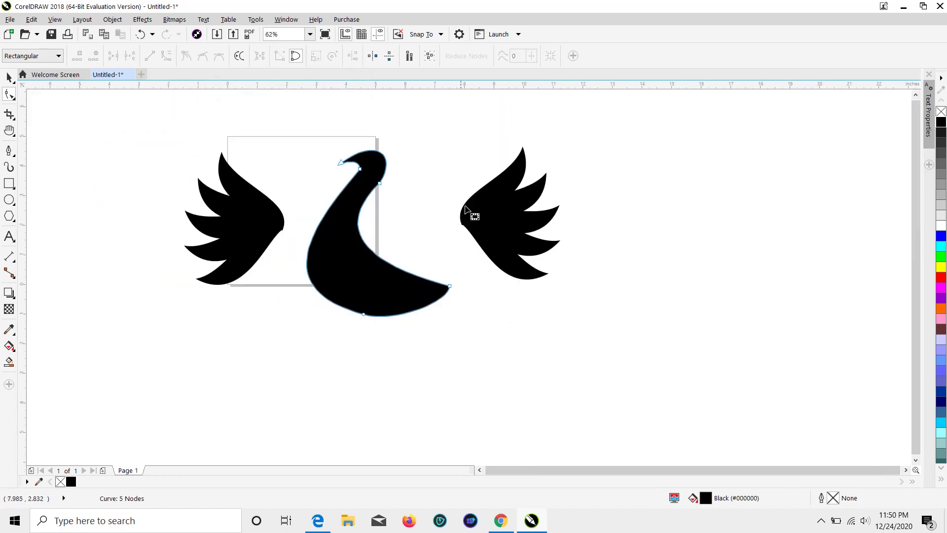
scroll(427, 100, up, 2)
scroll(427, 101, down, 2)
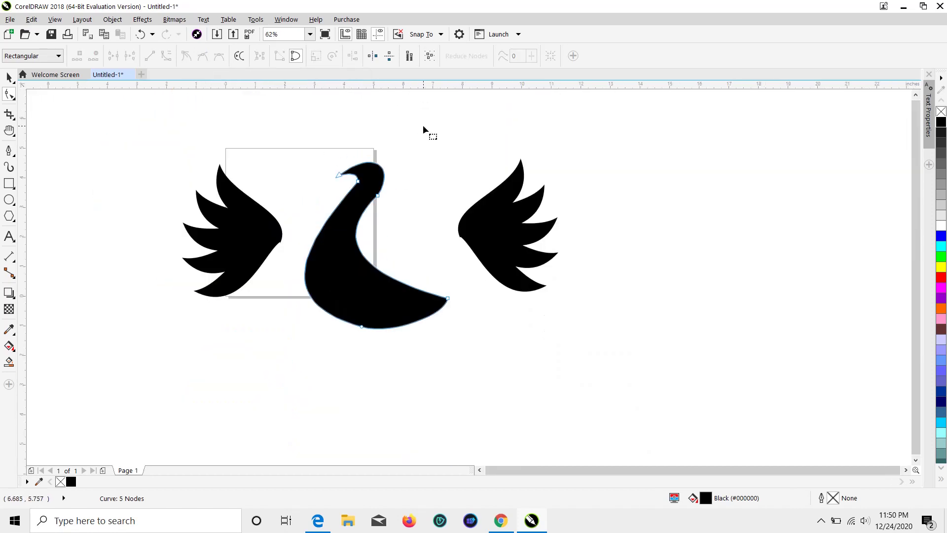
Move the right wing close to the body's back and enlarge it to about 117%
click(9, 78)
click(550, 218)
click(498, 228)
drag(497, 228, 435, 224)
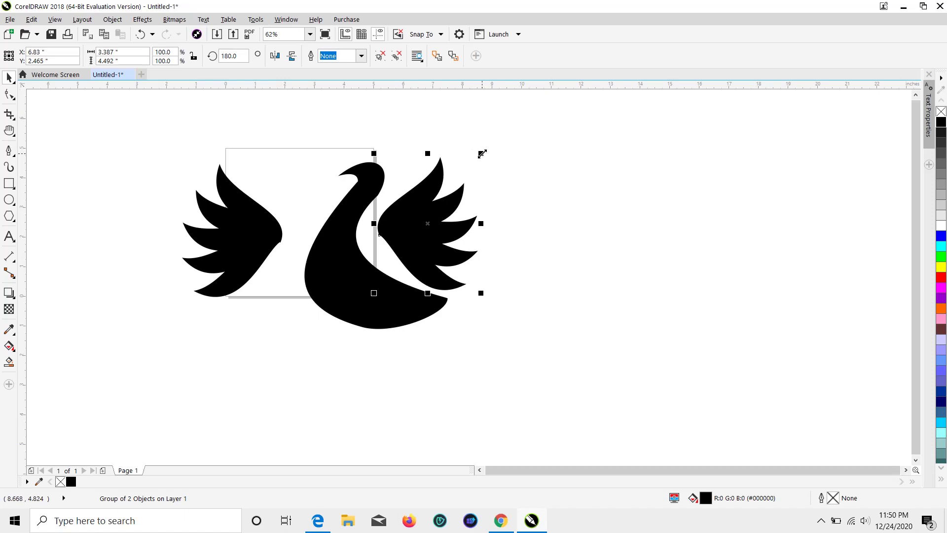
drag(482, 153, 499, 130)
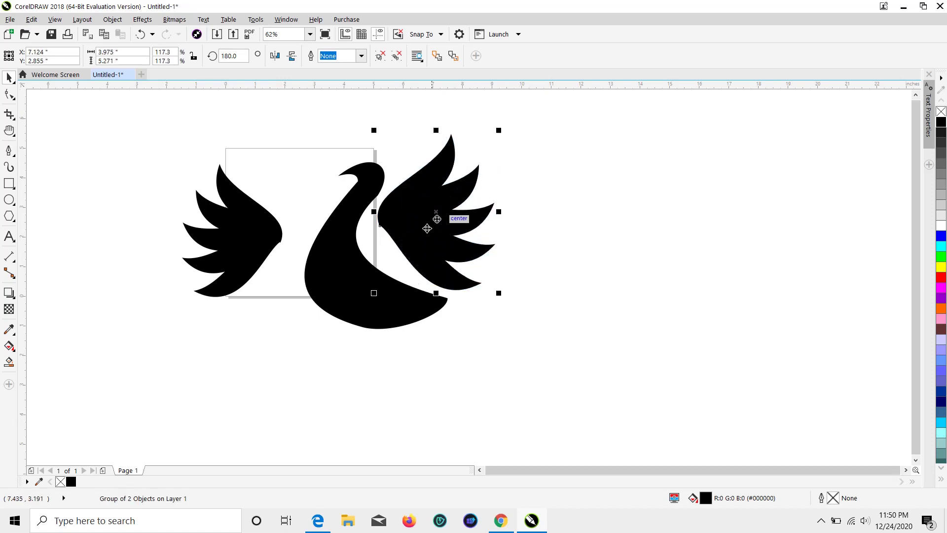
click(621, 215)
Narrow the bird's body horizontally to about 72% and move it up between the two wings
click(332, 271)
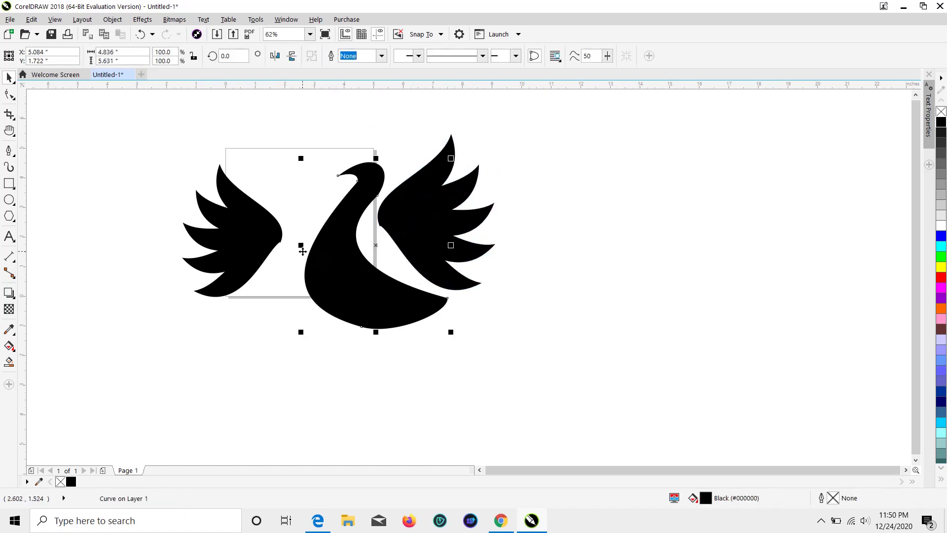
drag(302, 244, 343, 244)
click(621, 241)
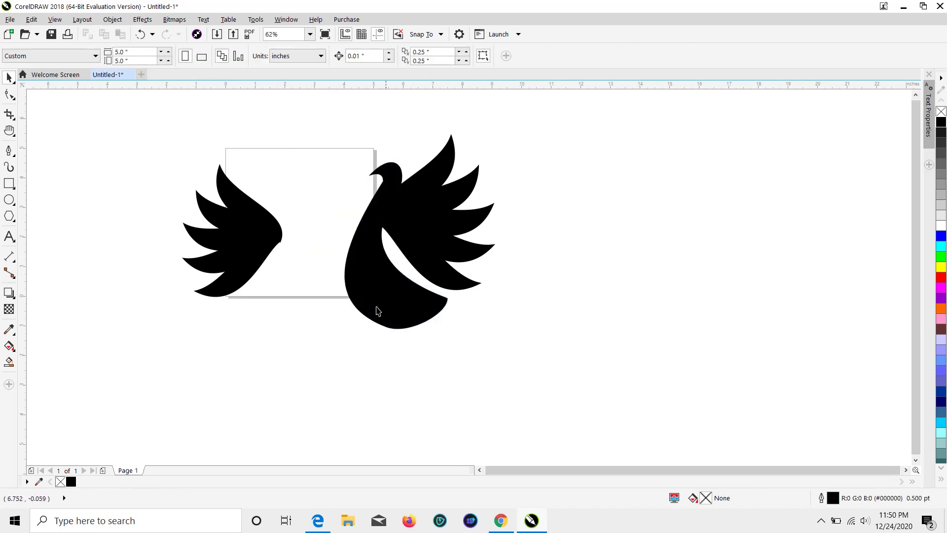
drag(376, 310, 353, 296)
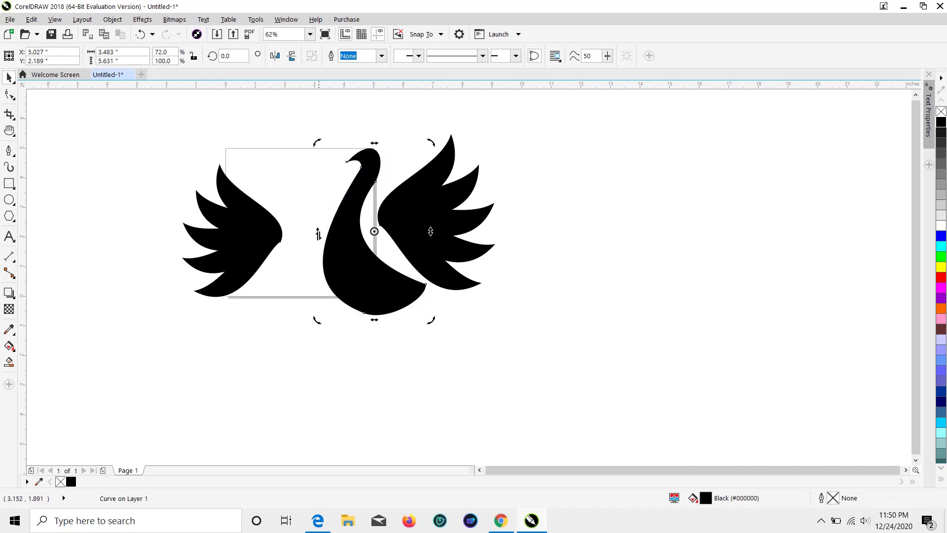
Narrow the body slightly more from its breast side and position it close beside the right wing's inner edge
click(351, 264)
drag(323, 231, 337, 231)
drag(362, 261, 371, 257)
click(604, 258)
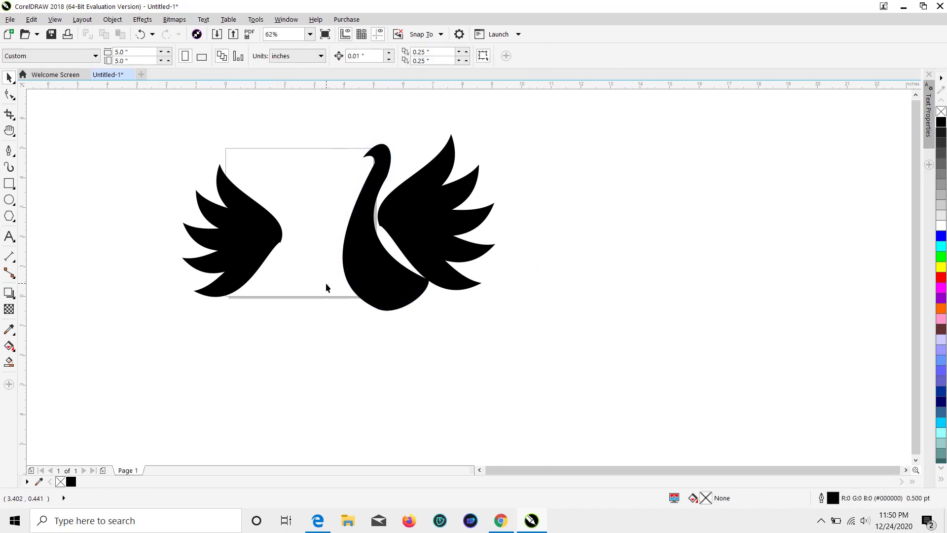
drag(378, 291, 378, 299)
click(117, 252)
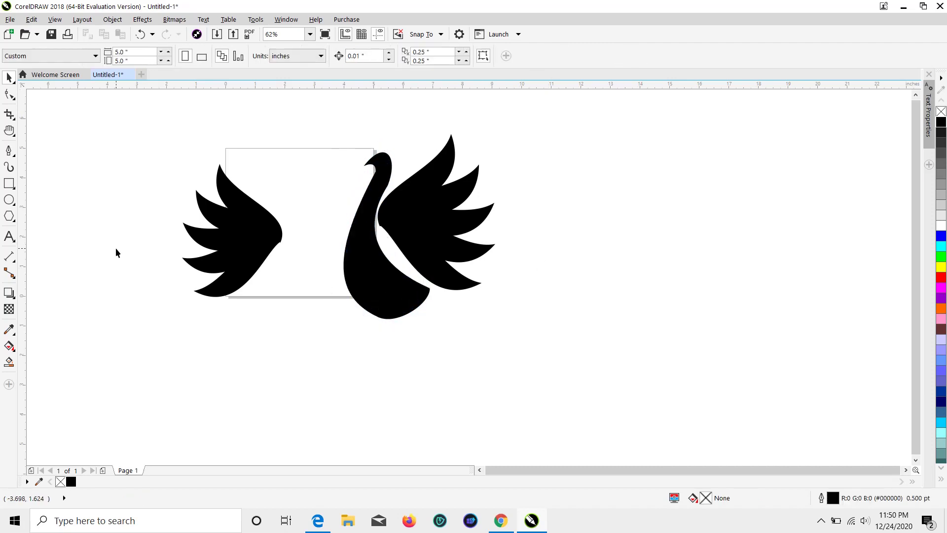
Move the left wing to the breast side of the body, enlarge it to about 133% and lower it slightly
drag(227, 257, 286, 235)
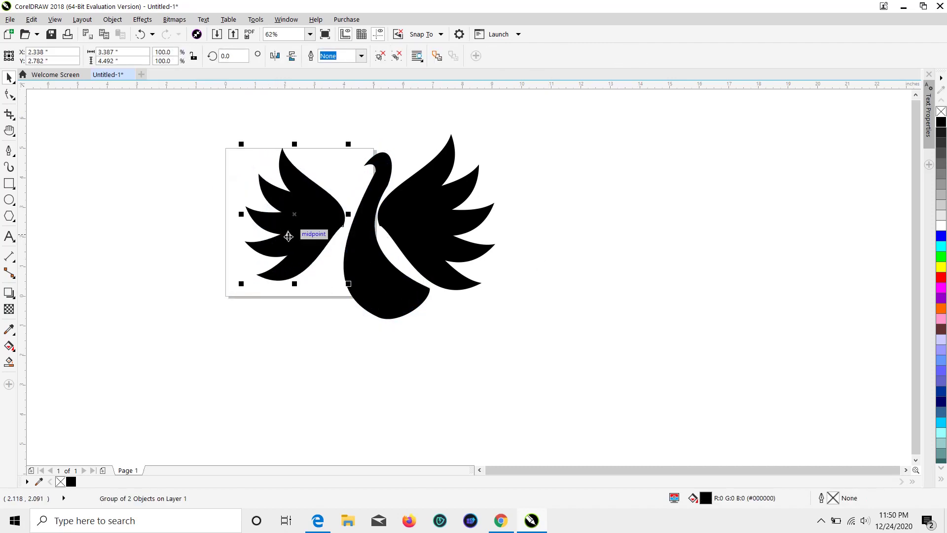
click(284, 219)
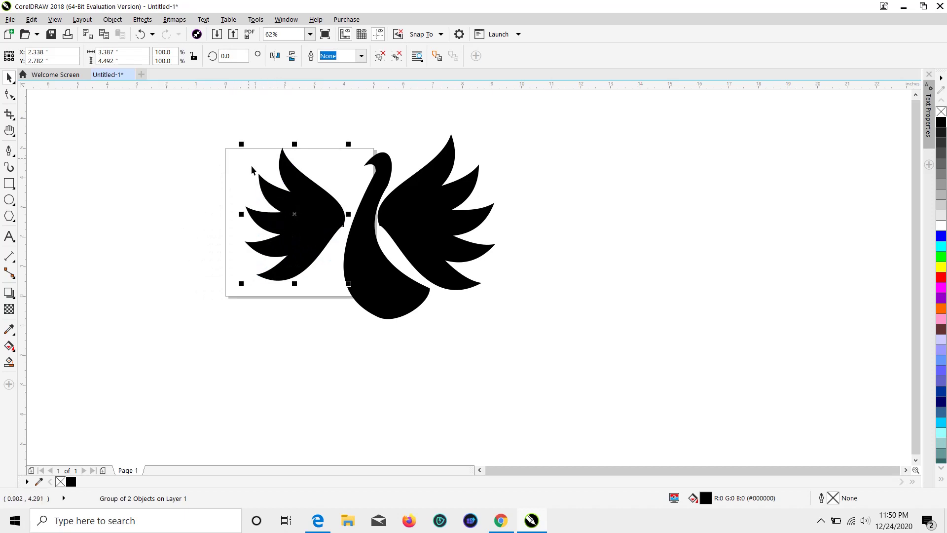
drag(238, 143, 167, 98)
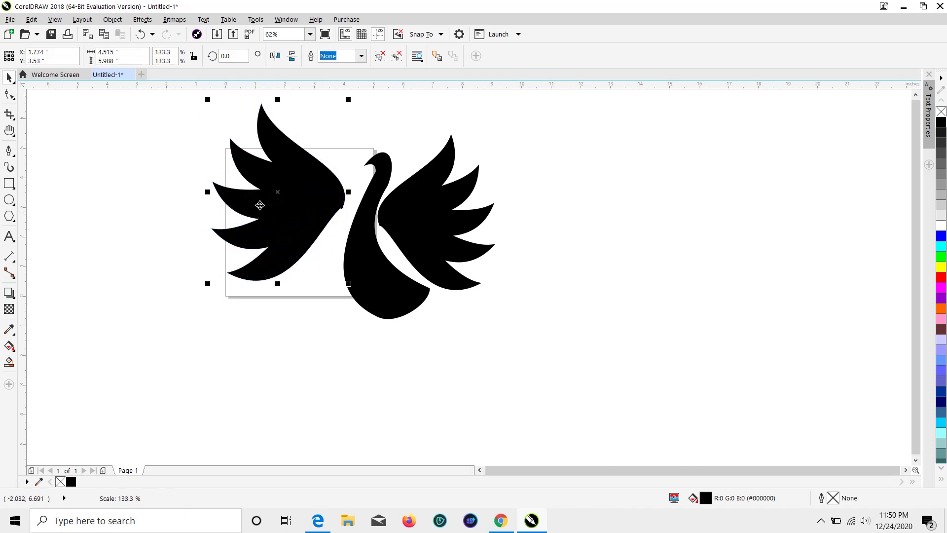
drag(258, 203, 274, 232)
click(493, 254)
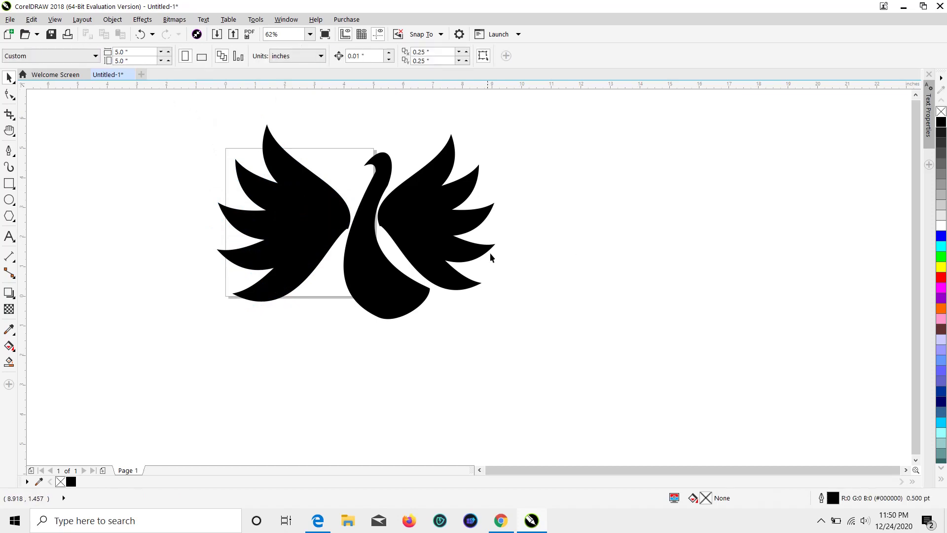
Enlarge the right wing to about 134% and lower it level with the left wing
click(459, 223)
drag(498, 136, 516, 109)
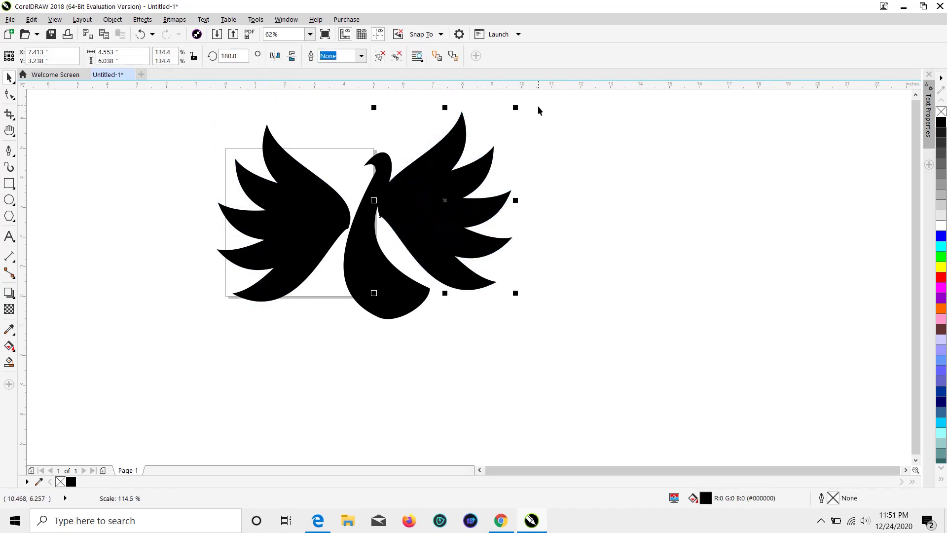
drag(433, 228, 436, 247)
click(608, 254)
scroll(611, 265, up, 2)
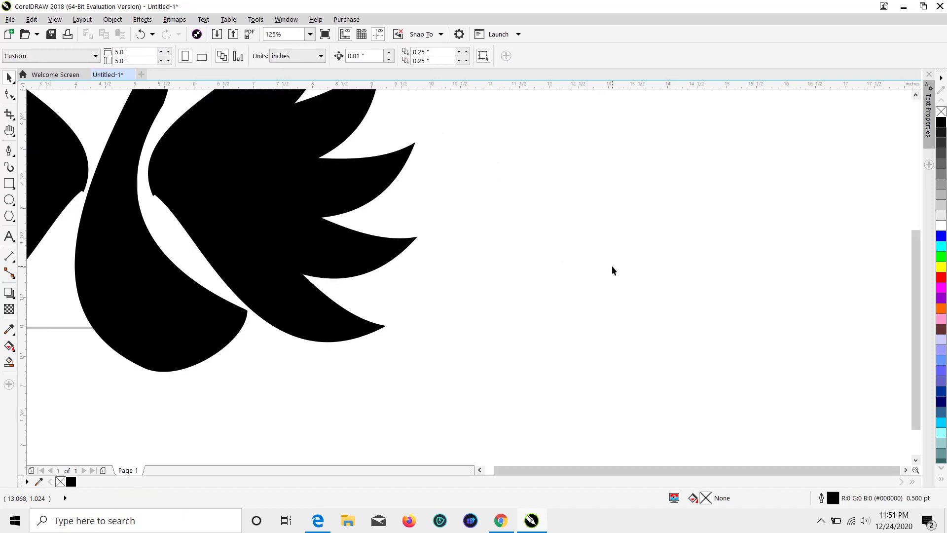
scroll(612, 265, down, 2)
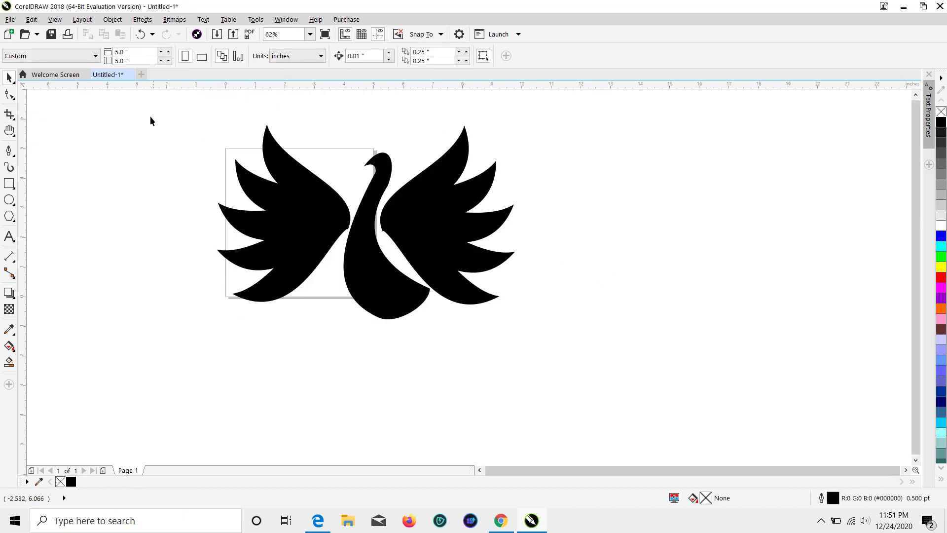
Group both wings and the body, scale the group to about 32.6% and place it in the page's upper half
drag(152, 116, 557, 311)
drag(585, 356, 585, 356)
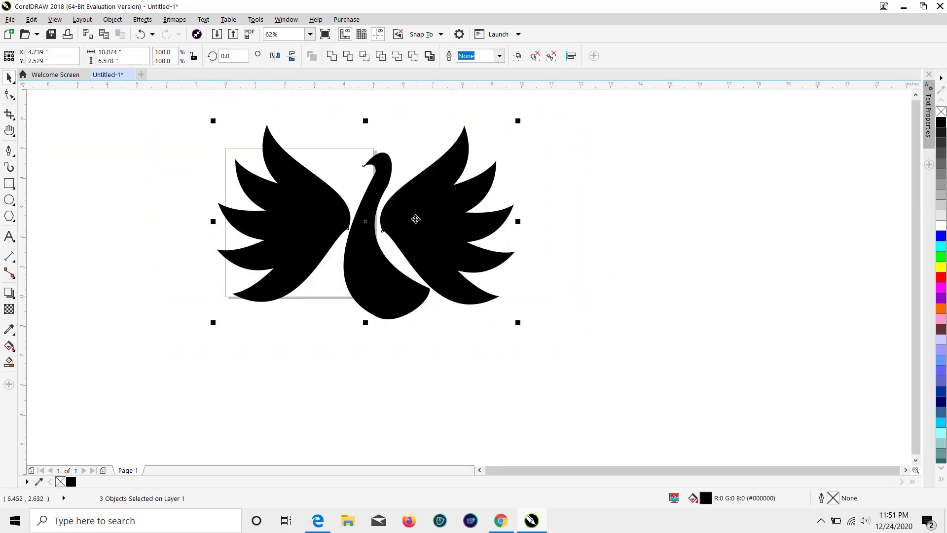
right_click(456, 218)
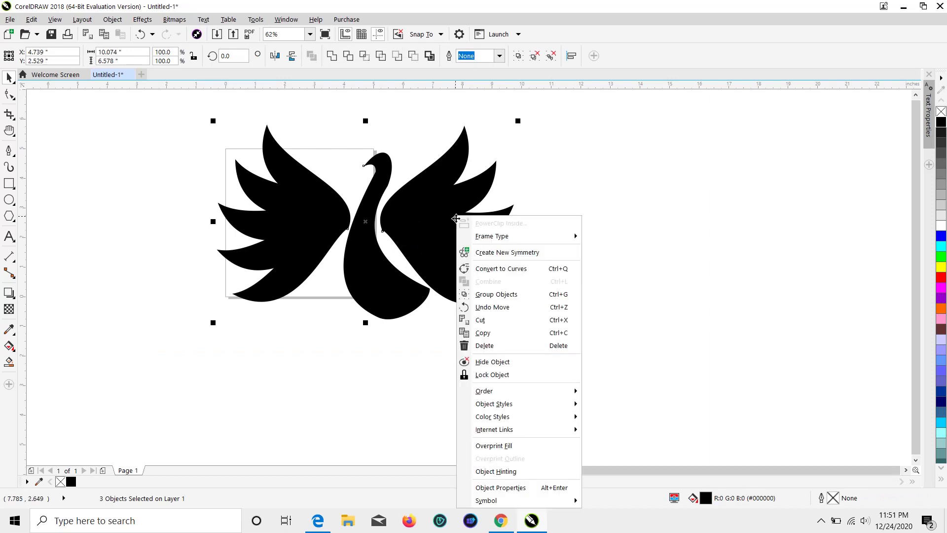
click(513, 294)
drag(519, 120, 312, 257)
drag(259, 308, 281, 224)
scroll(288, 209, up, 2)
scroll(310, 122, up, 2)
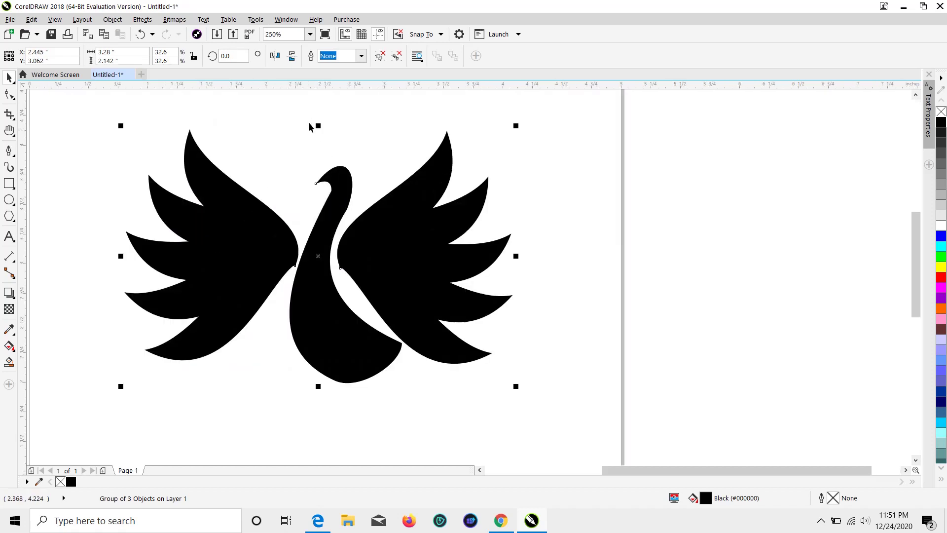
scroll(306, 154, down, 2)
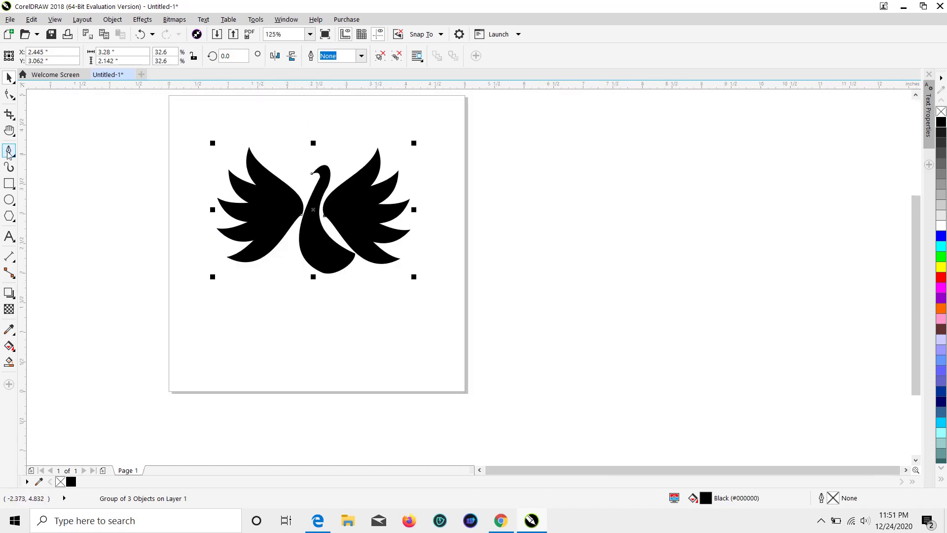
Add the text COMPANY NAME in 24 pt Arial below the bird and shift it slightly to the right
click(9, 237)
click(226, 299)
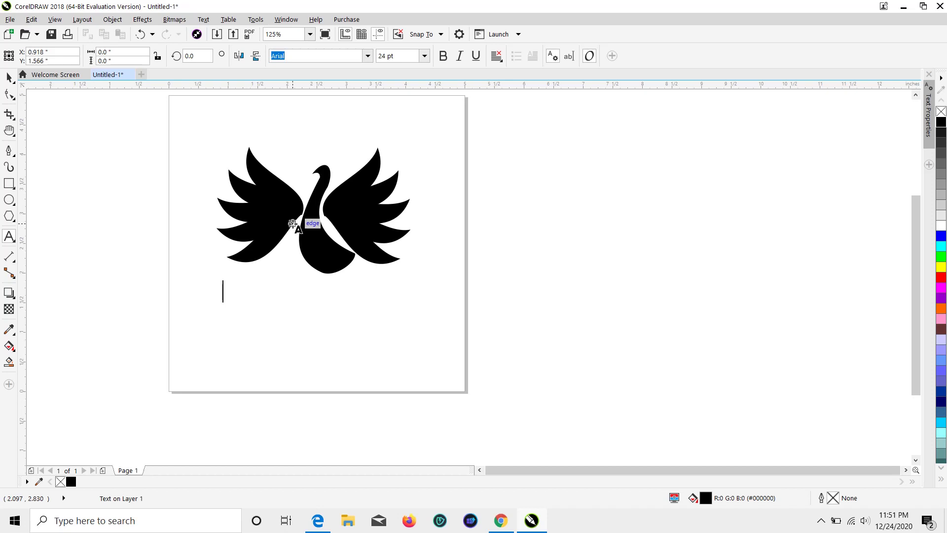
text(O)
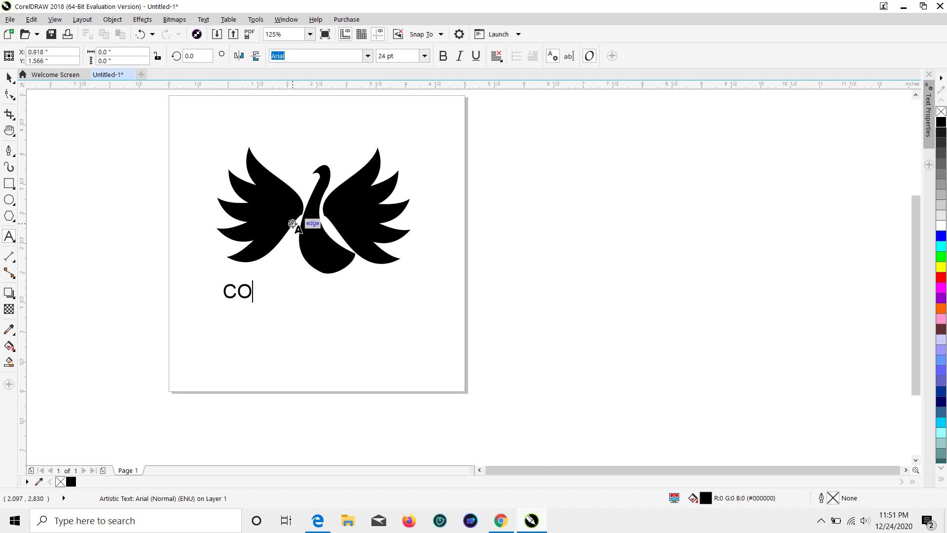
text(MPAN)
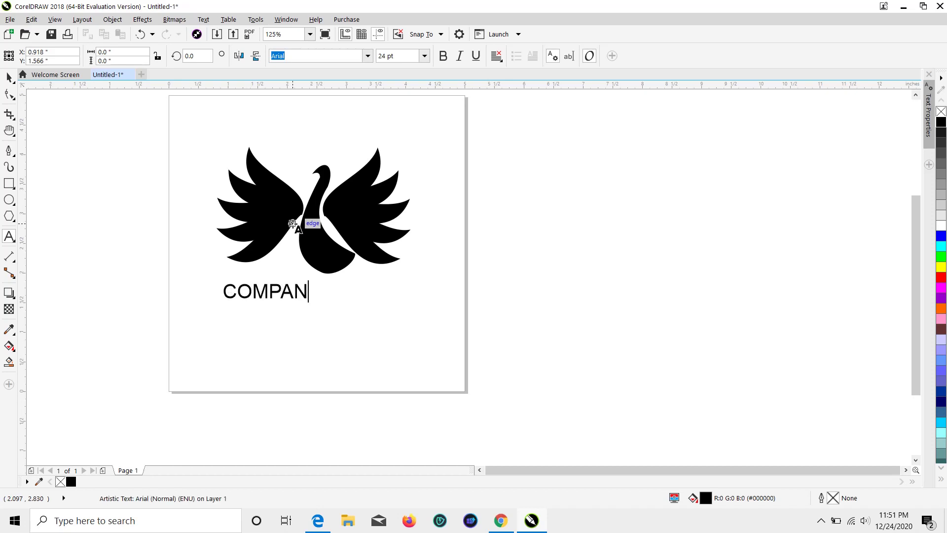
text(Y NAME)
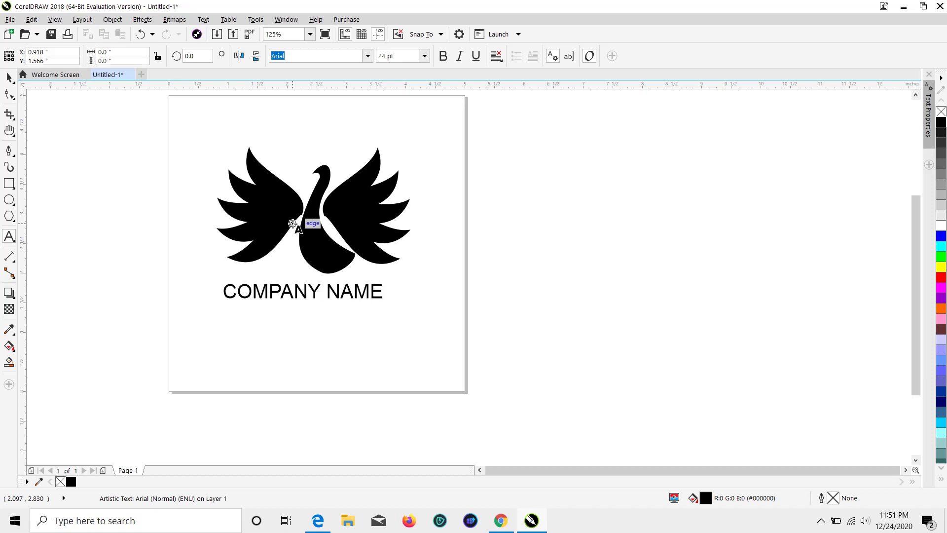
click(9, 78)
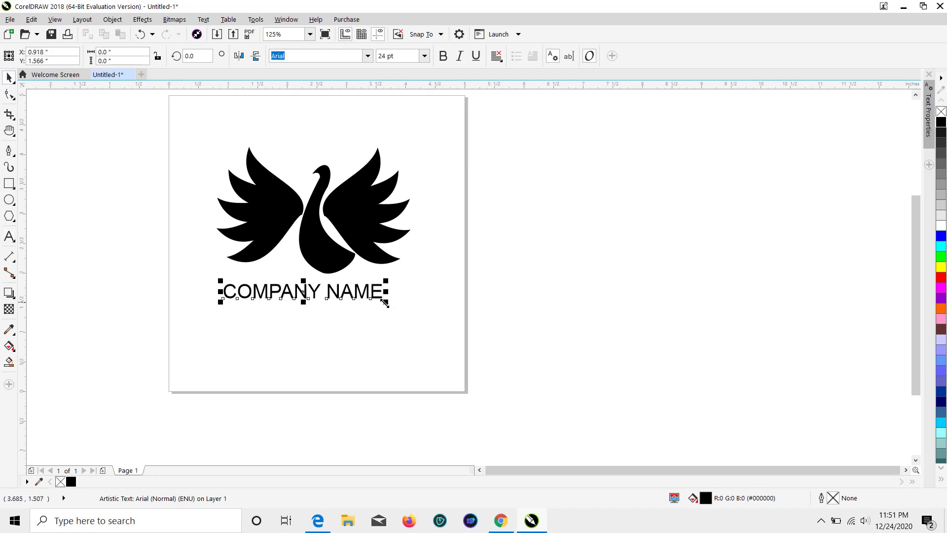
drag(353, 296, 373, 294)
Browse the available fonts and set the COMPANY NAME text to Impact
click(368, 56)
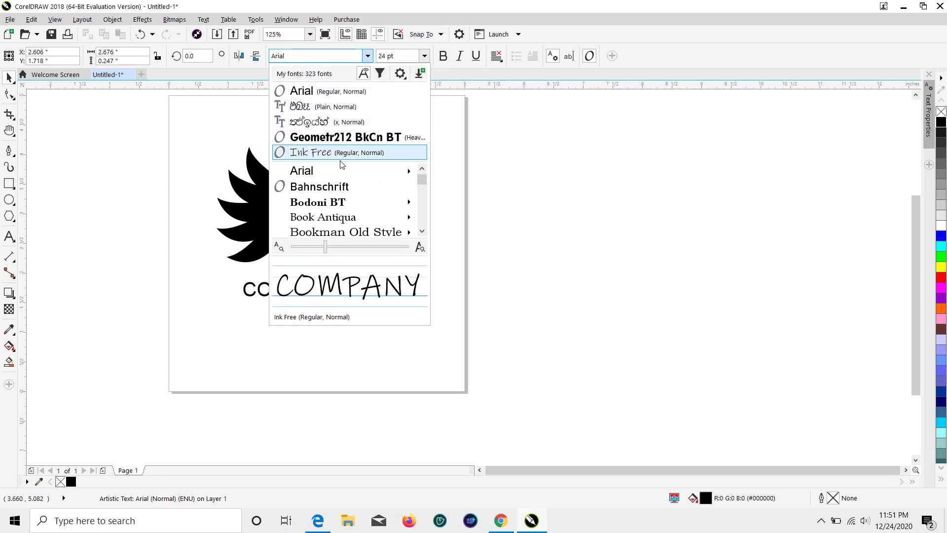
scroll(345, 193, down, 5)
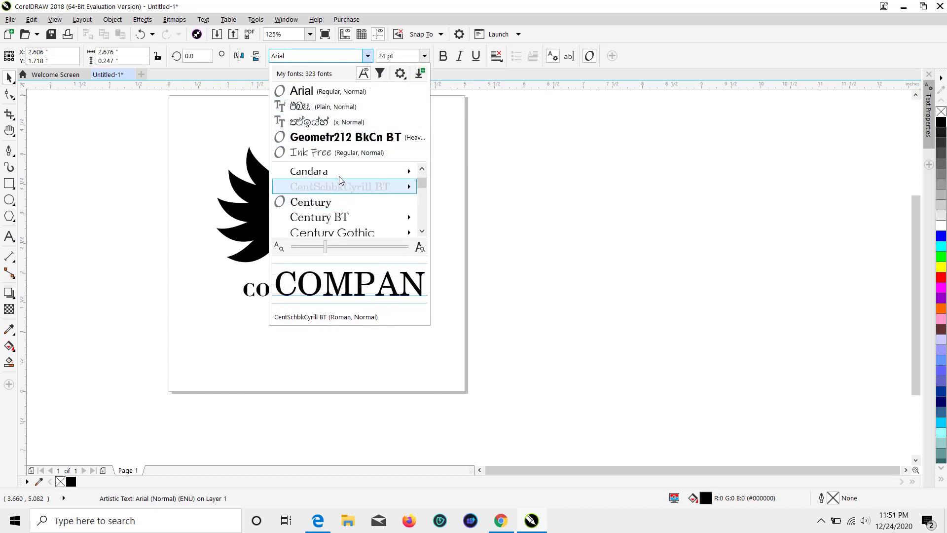
scroll(349, 188, down, 6)
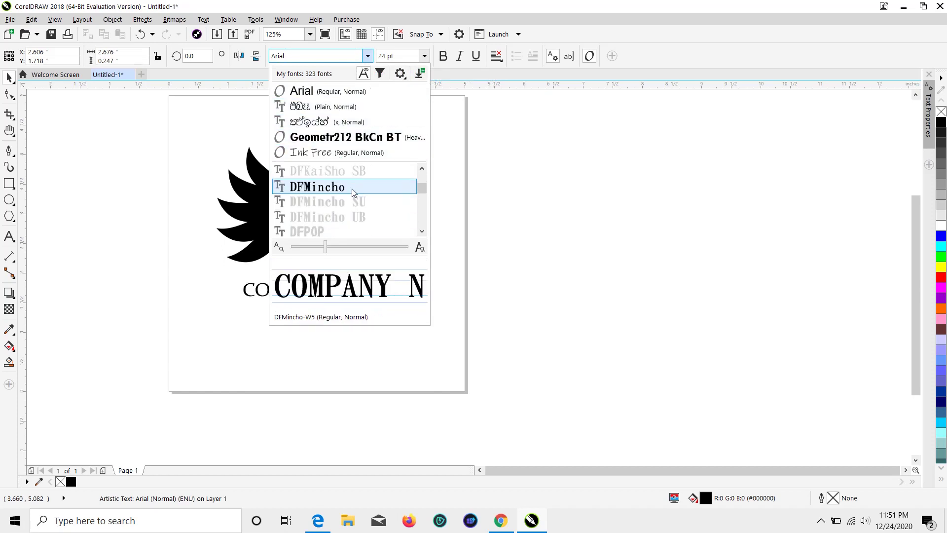
scroll(350, 216, down, 2)
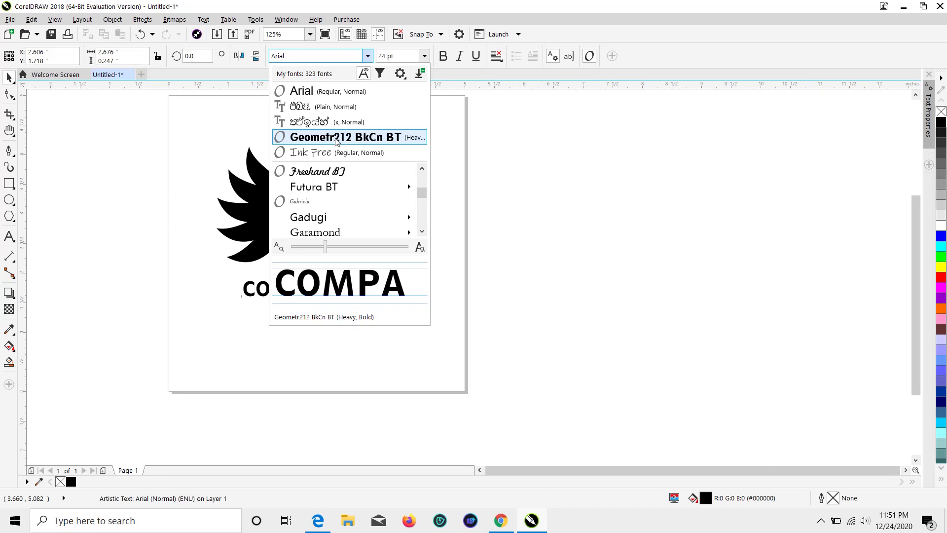
scroll(339, 177, down, 6)
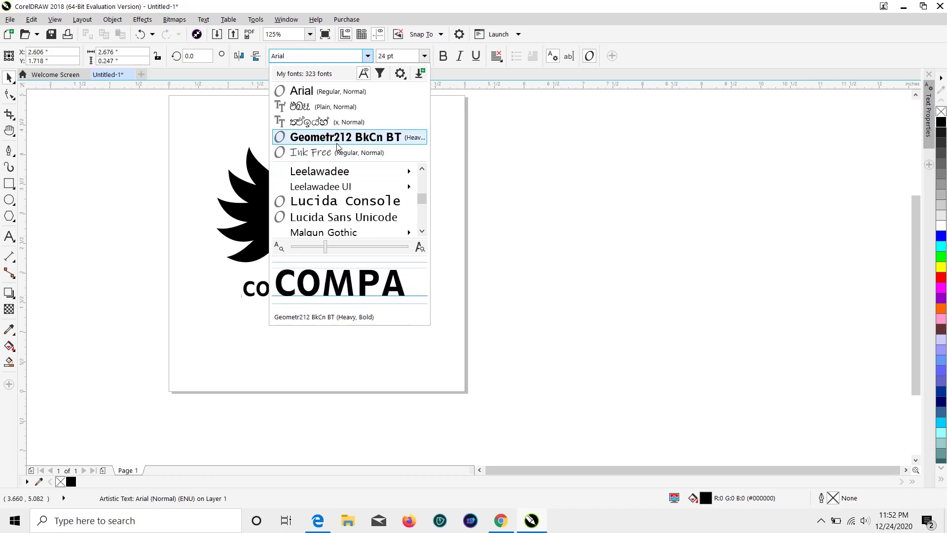
scroll(345, 197, down, 5)
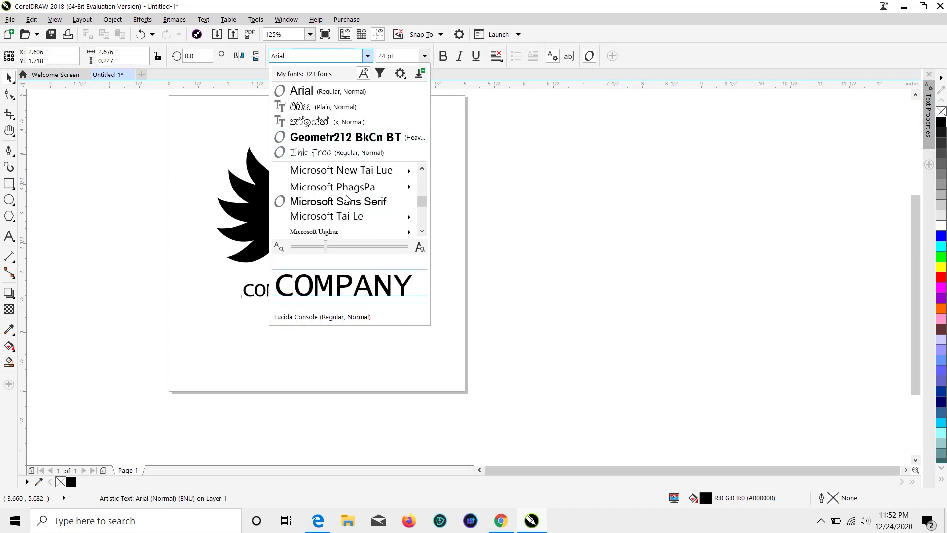
scroll(348, 199, down, 1)
scroll(348, 198, up, 10)
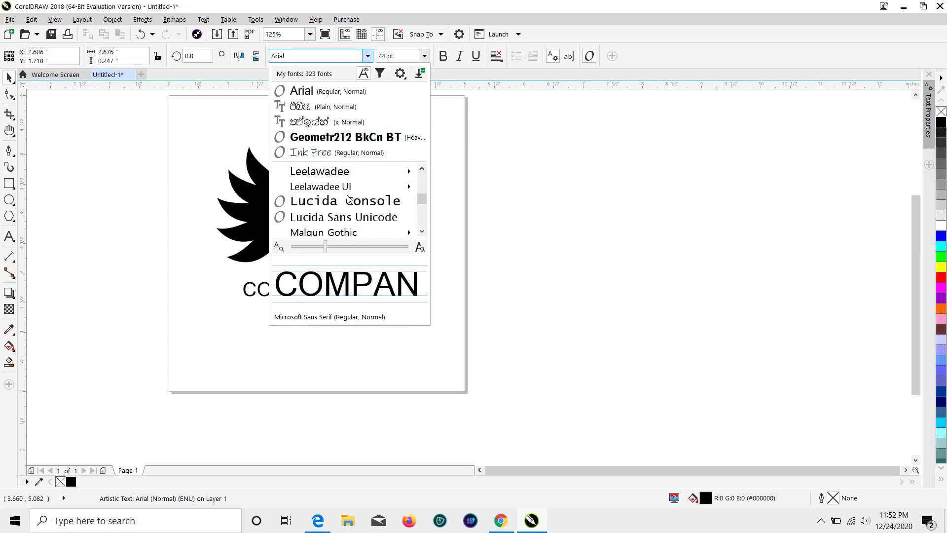
scroll(347, 199, down, 3)
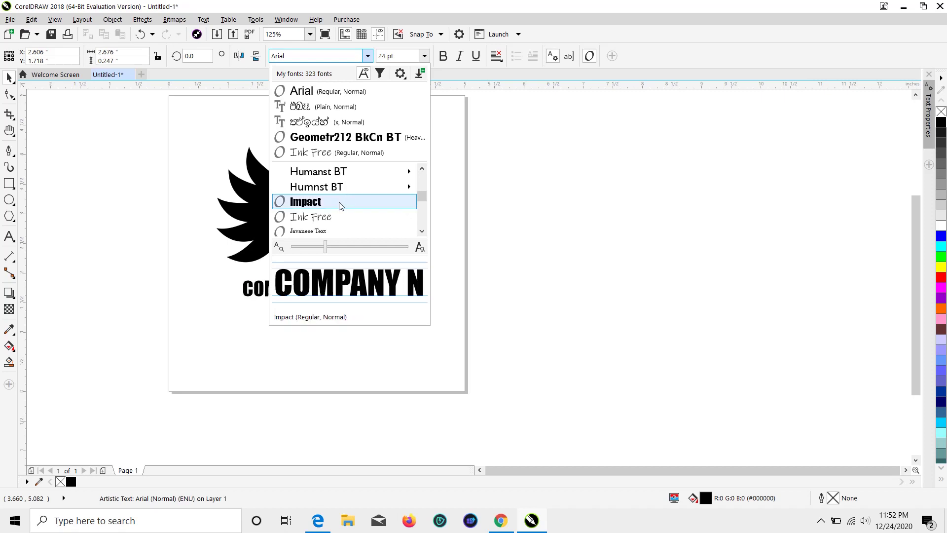
click(340, 202)
click(455, 282)
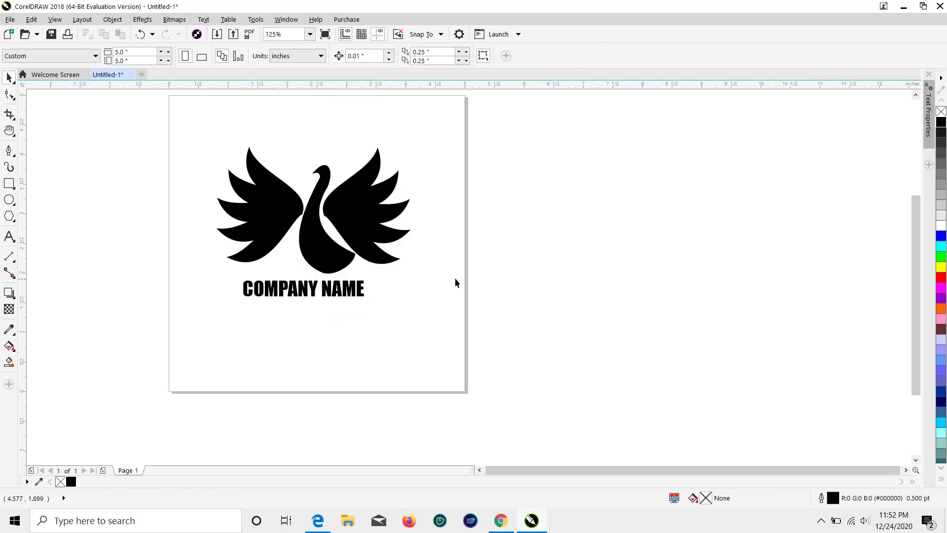
Enlarge the COMPANY NAME text to about 160% and move it left so it sits beneath the bird
click(354, 292)
drag(368, 299, 429, 317)
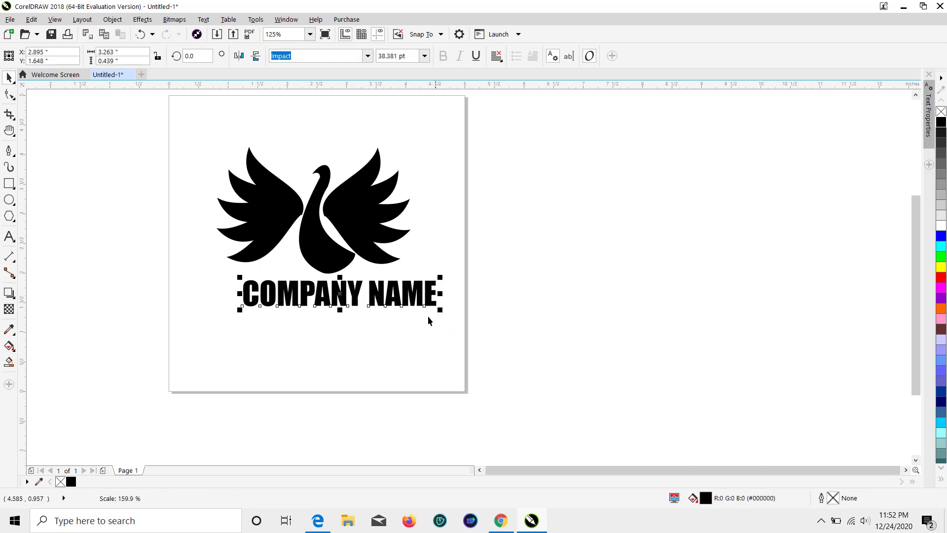
drag(375, 302, 368, 303)
click(576, 257)
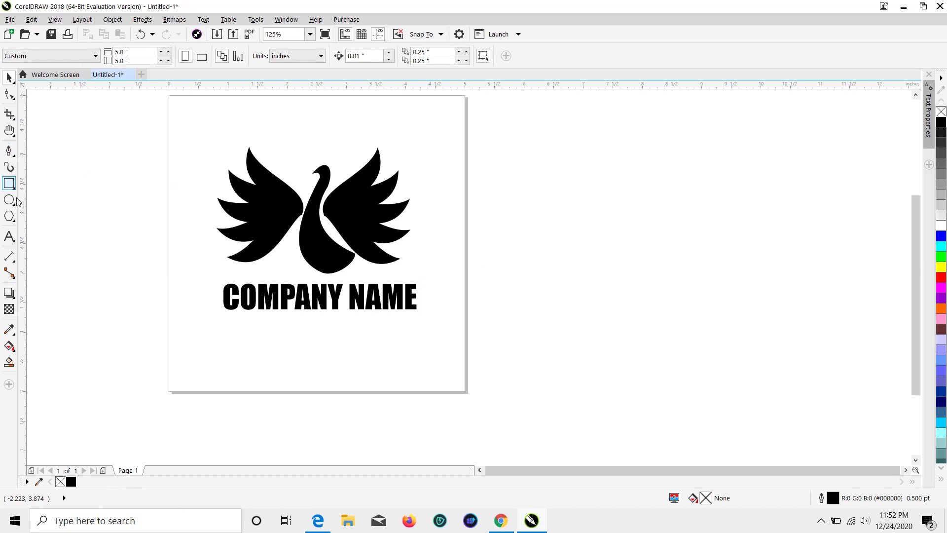
Add the text "Your text Here" in 24 pt Arial below the company name
click(12, 234)
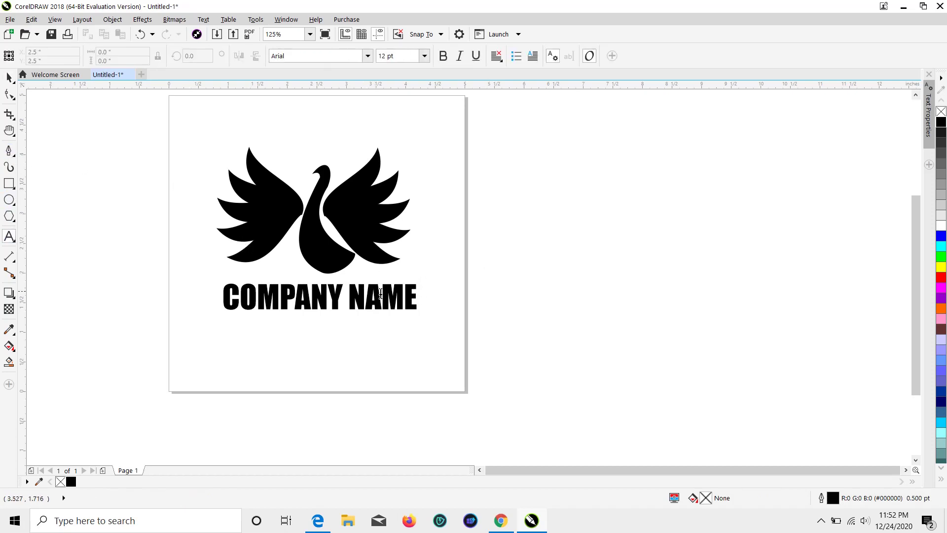
click(255, 337)
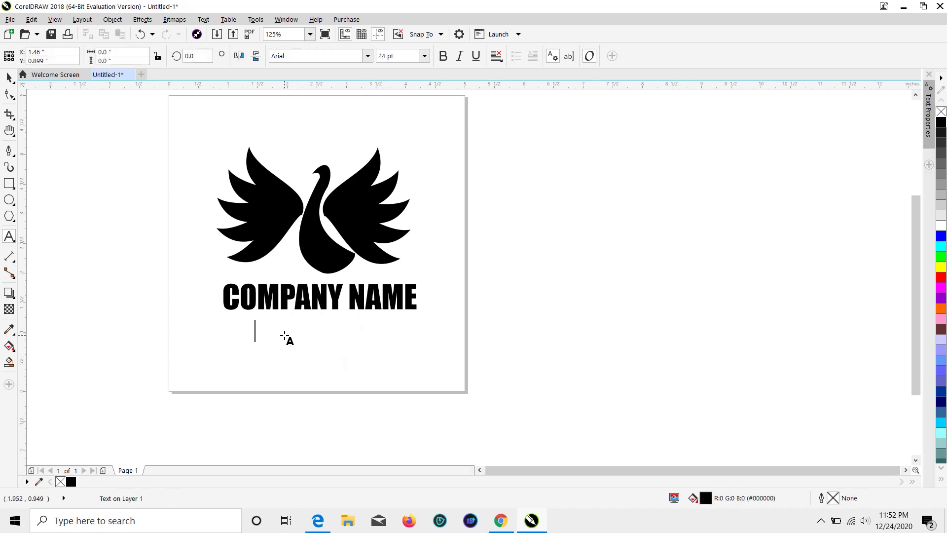
text(y)
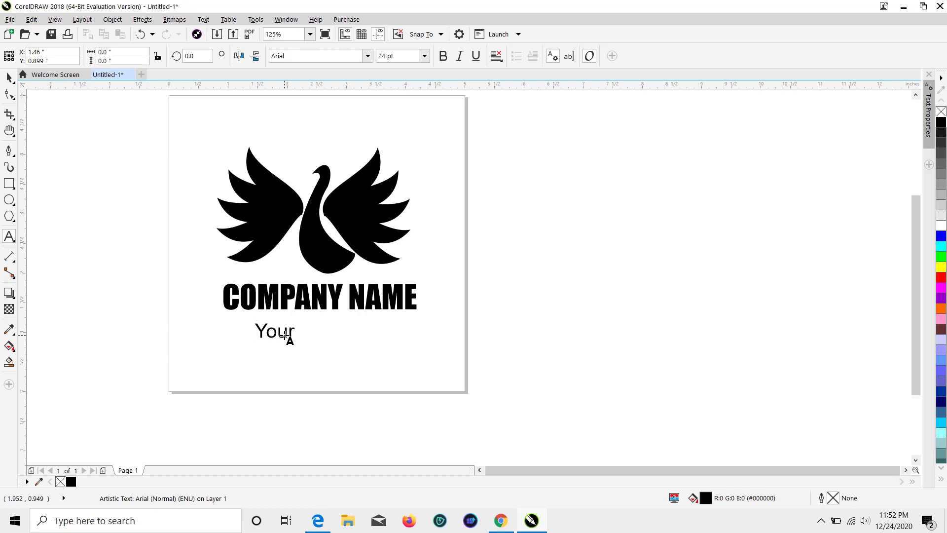
text(ext Here)
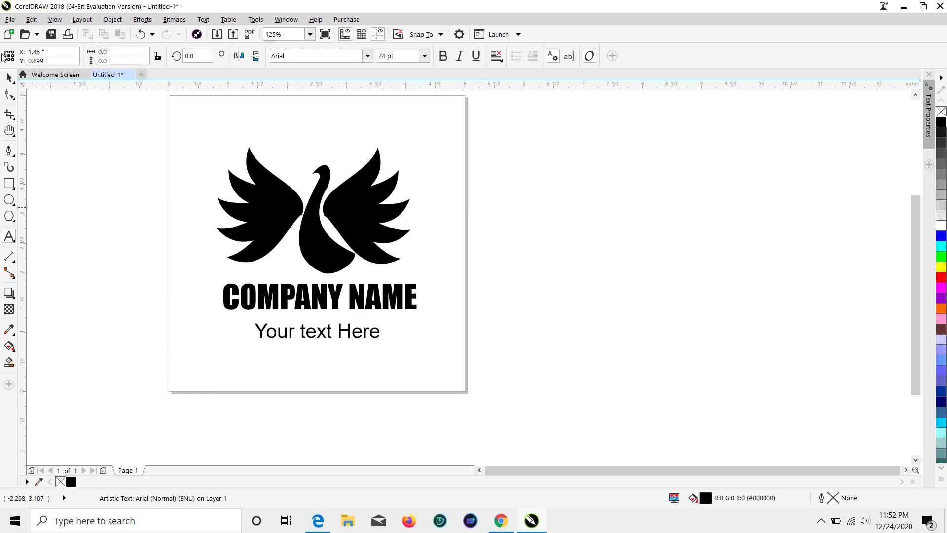
click(9, 77)
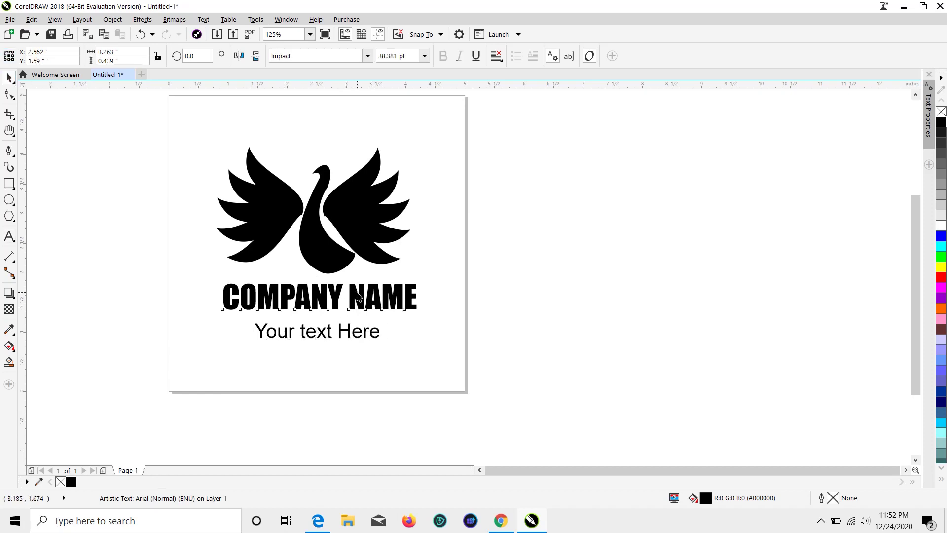
Change the COMPANY NAME font to Geometr212 BkCn BT and shift the text left to centre it under the bird
click(355, 306)
click(366, 56)
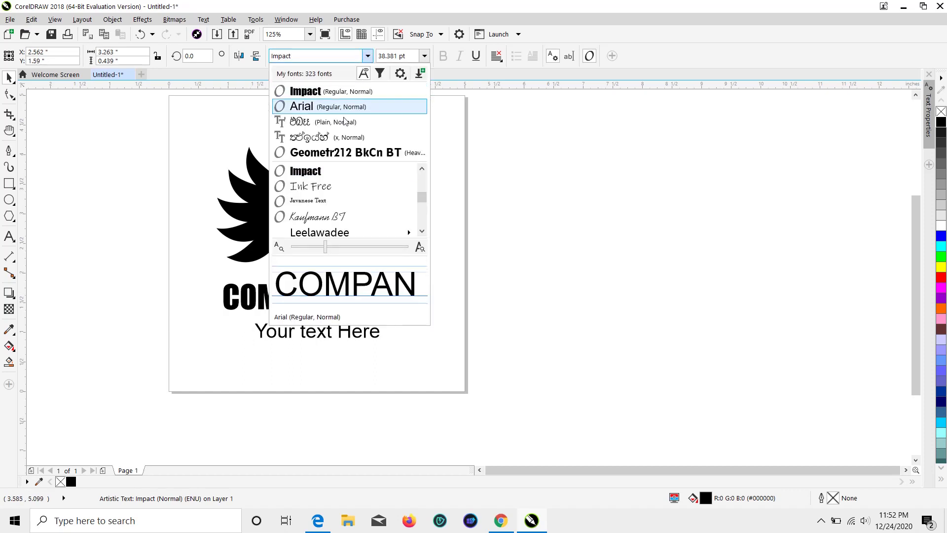
scroll(315, 175, down, 5)
scroll(333, 176, down, 1)
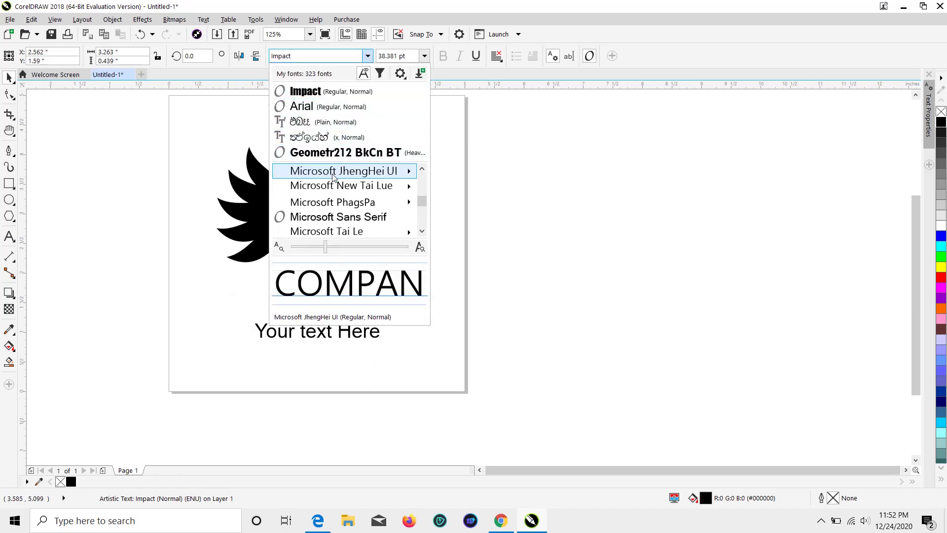
scroll(333, 176, up, 5)
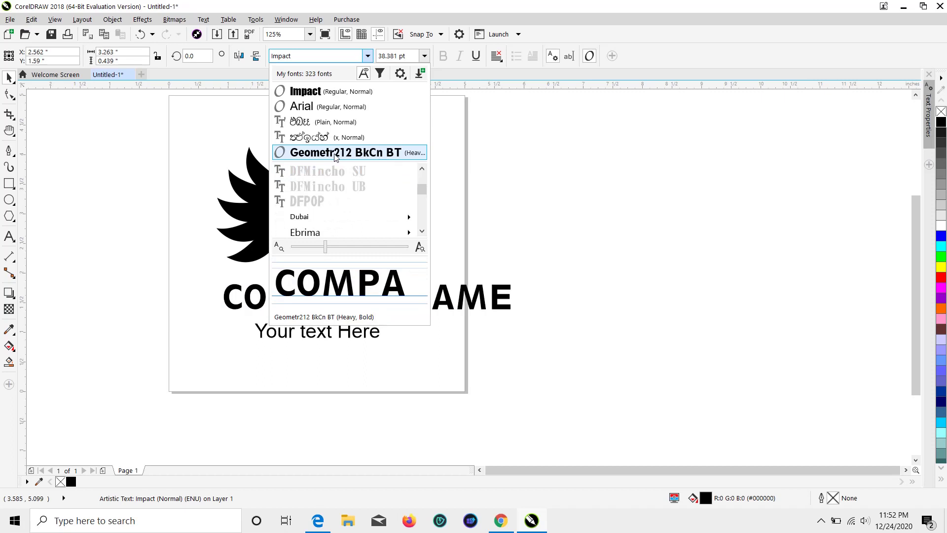
click(334, 154)
mouse_move(364, 302)
mouse_down()
mouse_move(336, 301)
mouse_move(348, 302)
mouse_up()
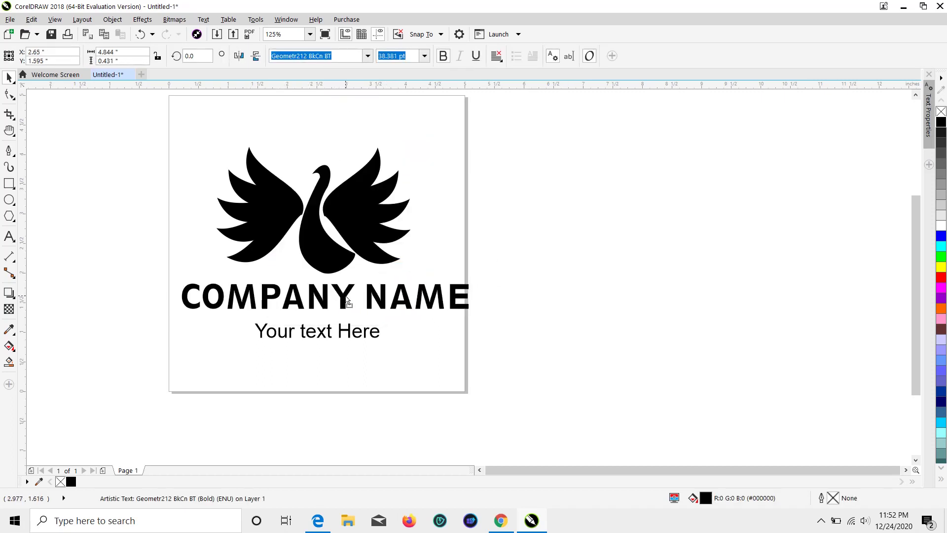
key(Escape)
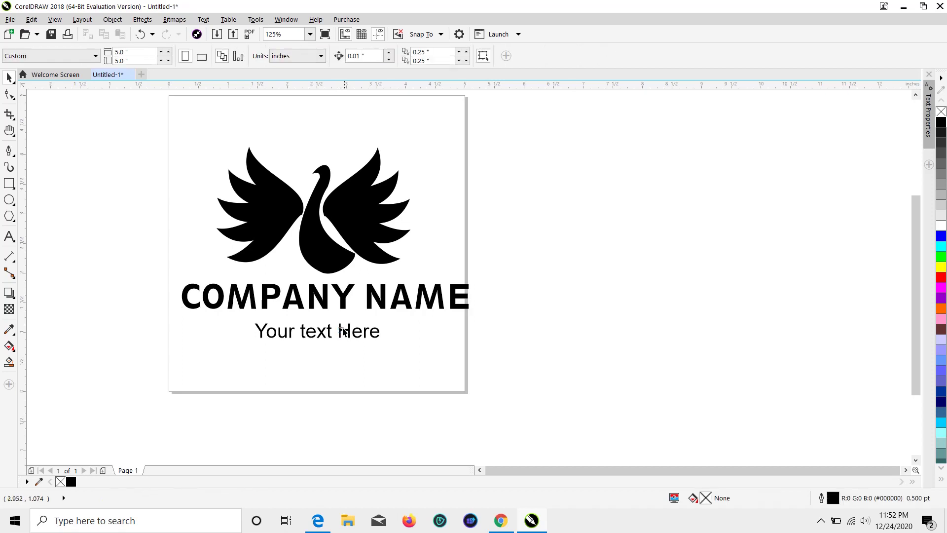
Move the "Your text Here" line slightly to the right and up, closer to the company name
click(331, 340)
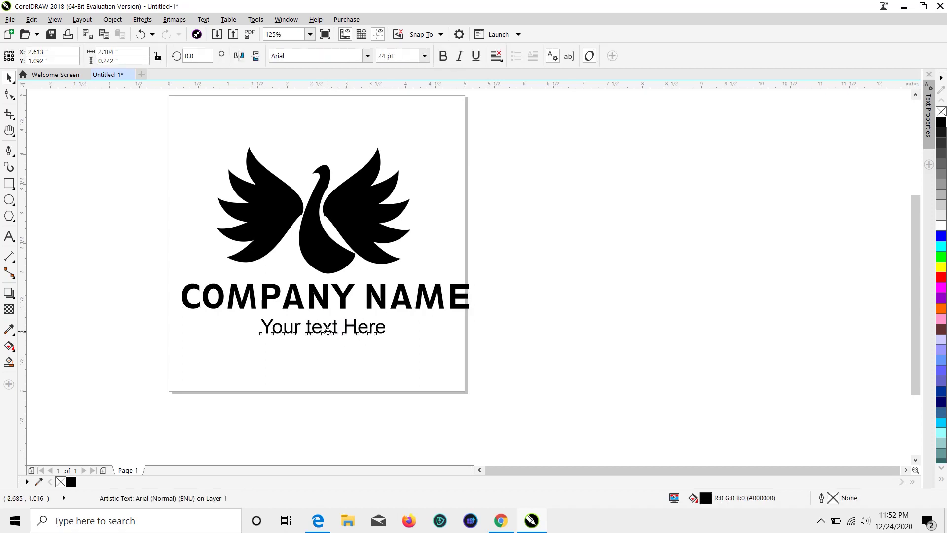
drag(323, 341, 329, 340)
click(328, 340)
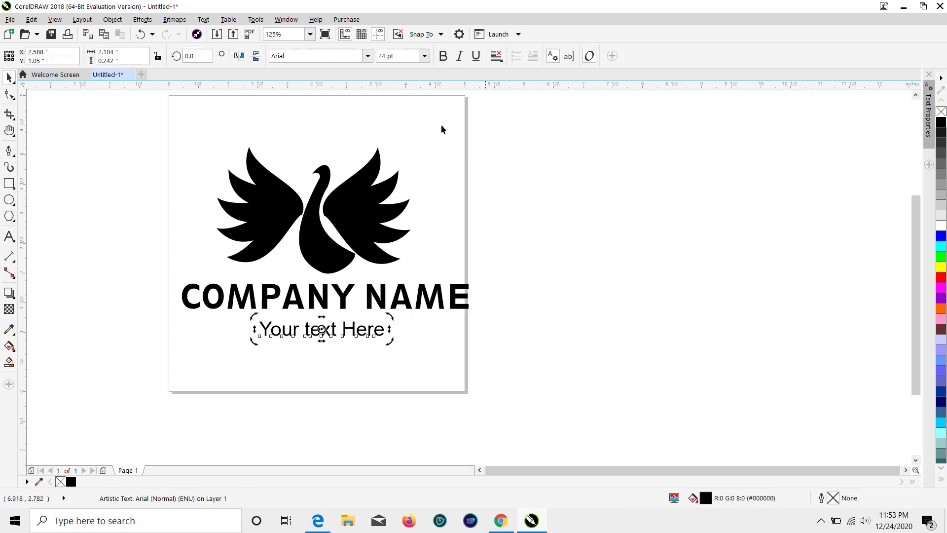
Set the "Your text Here" line to Comic Sans MS and move it slightly left and up beneath the company name
click(367, 56)
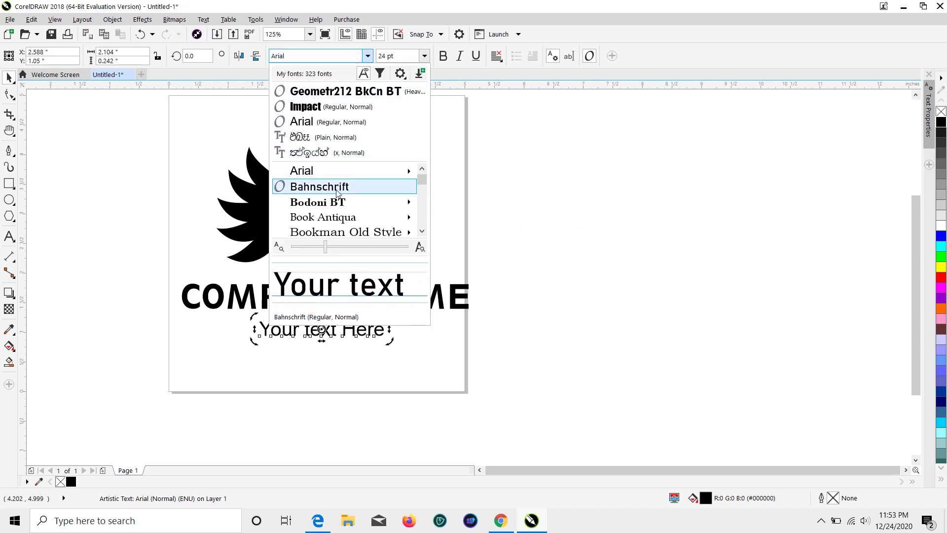
scroll(328, 190, up, 2)
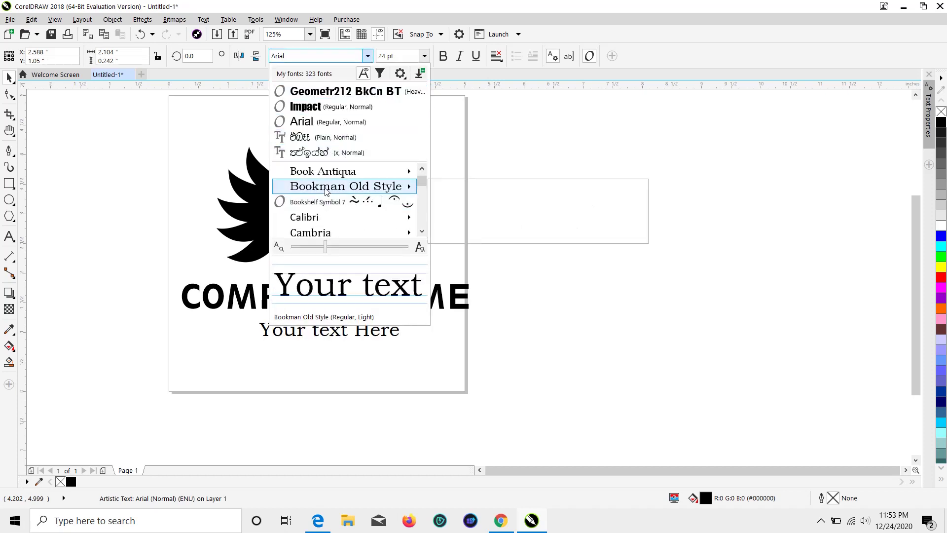
mouse_move(325, 192)
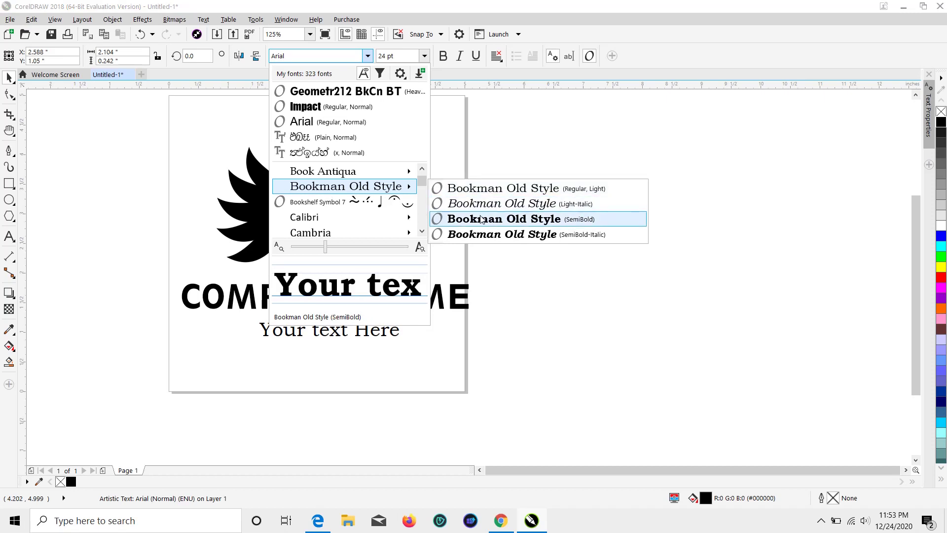
scroll(414, 199, down, 3)
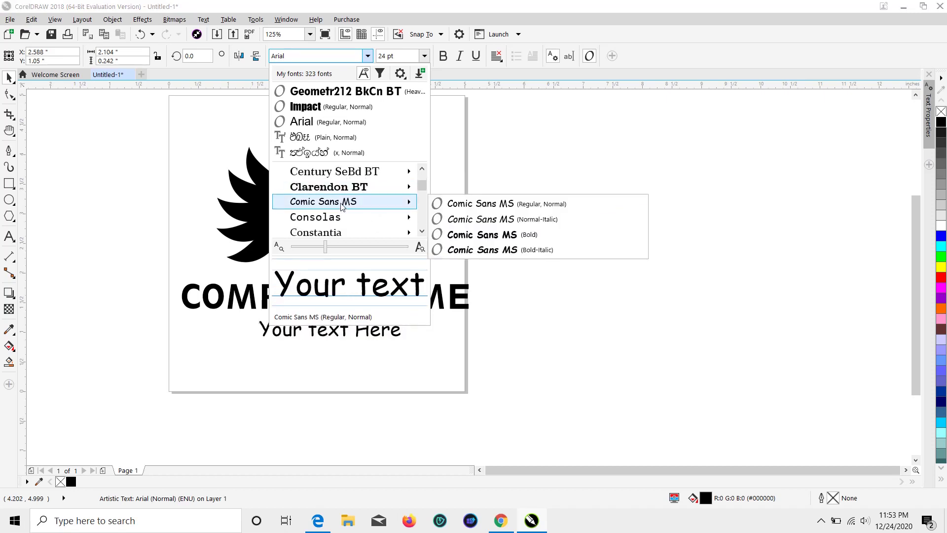
click(342, 203)
click(623, 201)
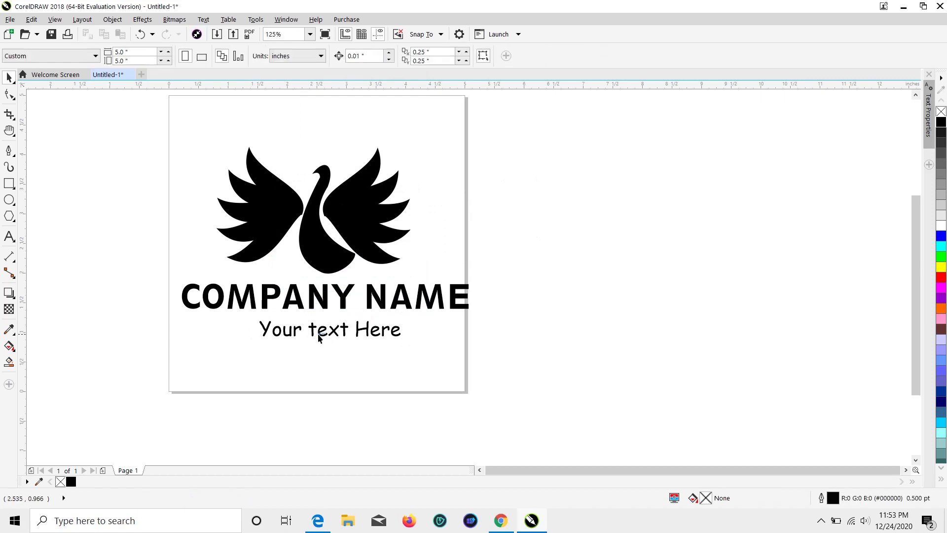
drag(317, 337, 313, 334)
click(666, 283)
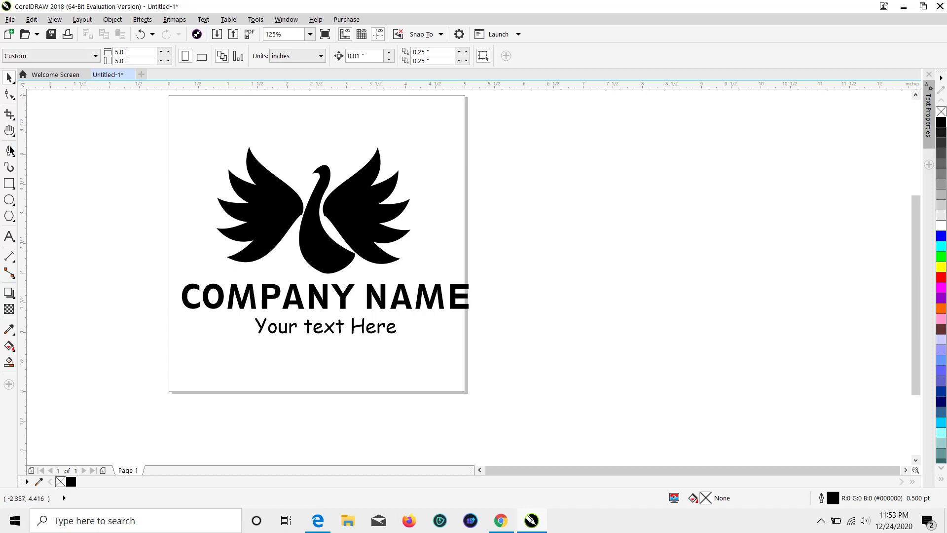
click(9, 152)
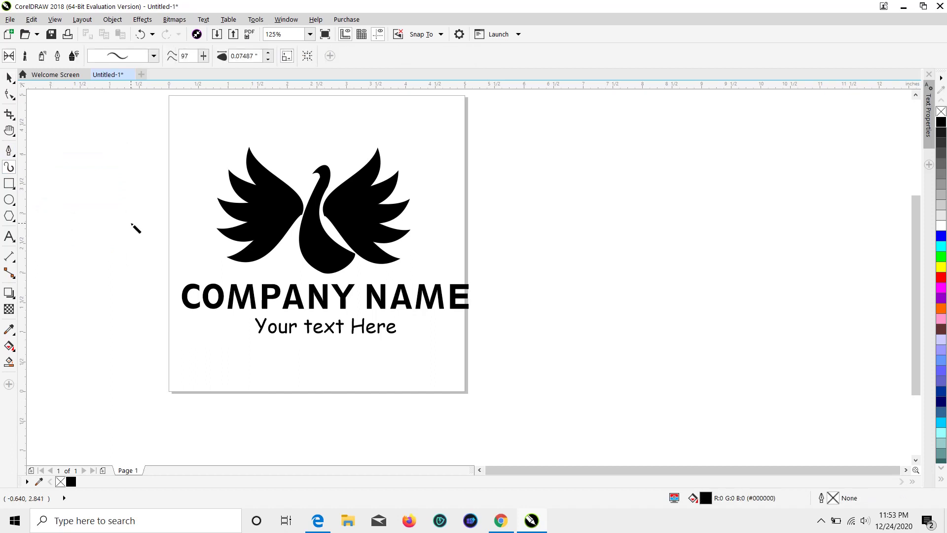
drag(614, 308, 614, 309)
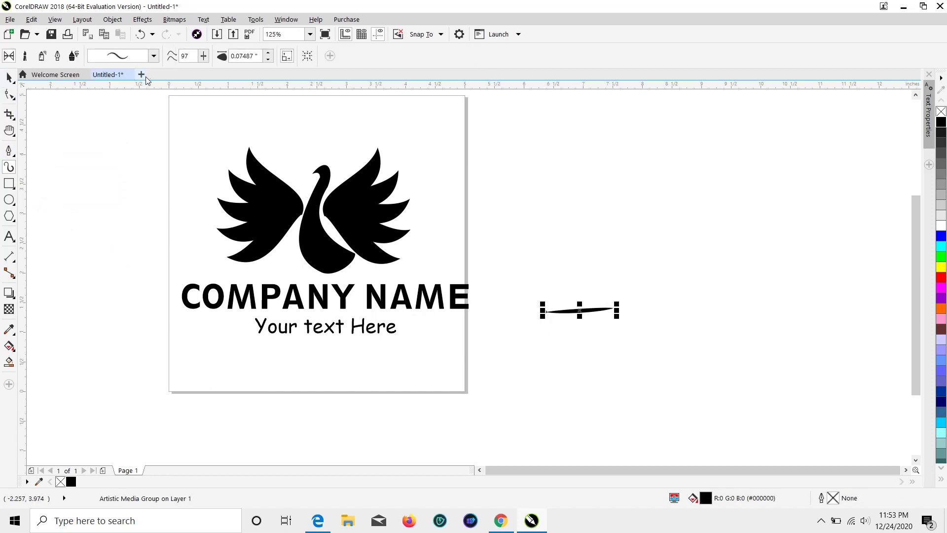
key(ctrl+z)
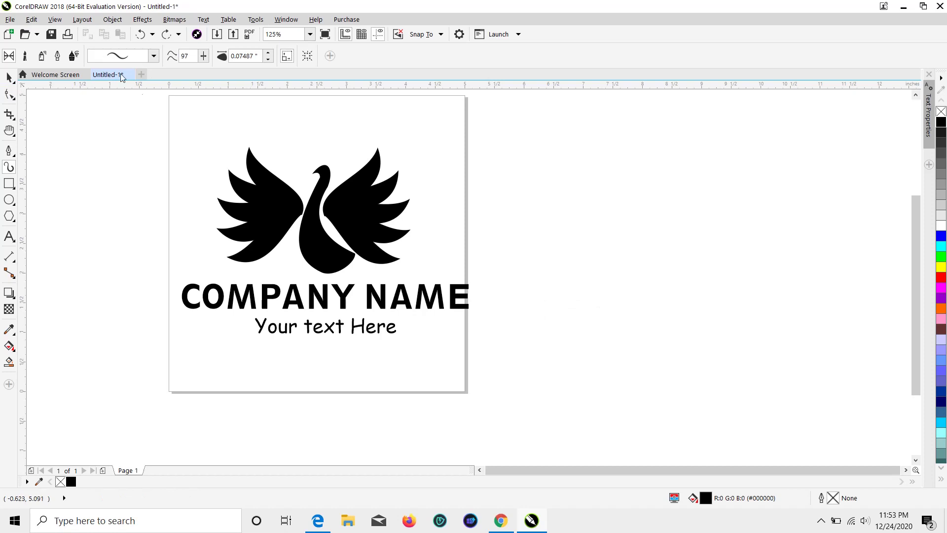
Draw a short, slightly curved Artistic Media preset stroke in the empty area to the right of the page
click(148, 57)
click(134, 197)
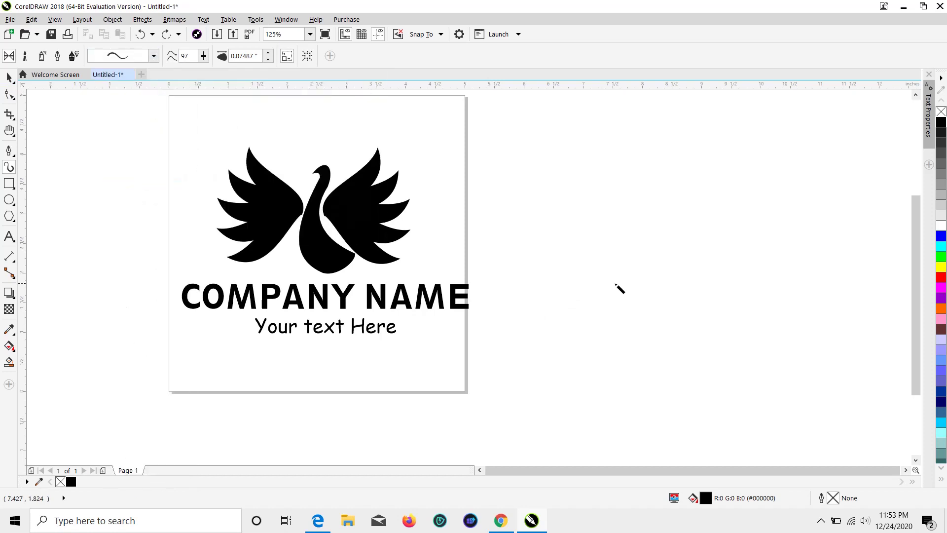
drag(596, 279, 600, 274)
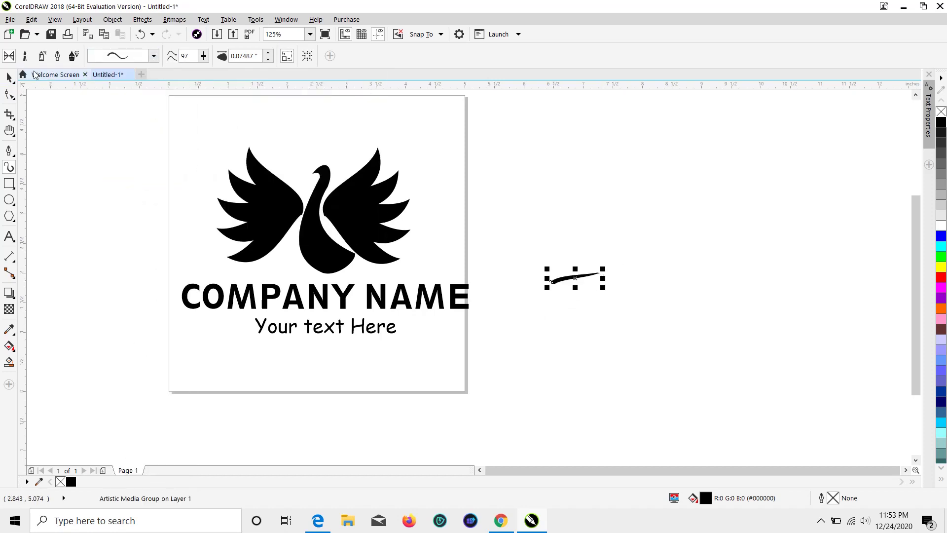
click(10, 78)
scroll(594, 270, up, 2)
scroll(567, 311, down, 2)
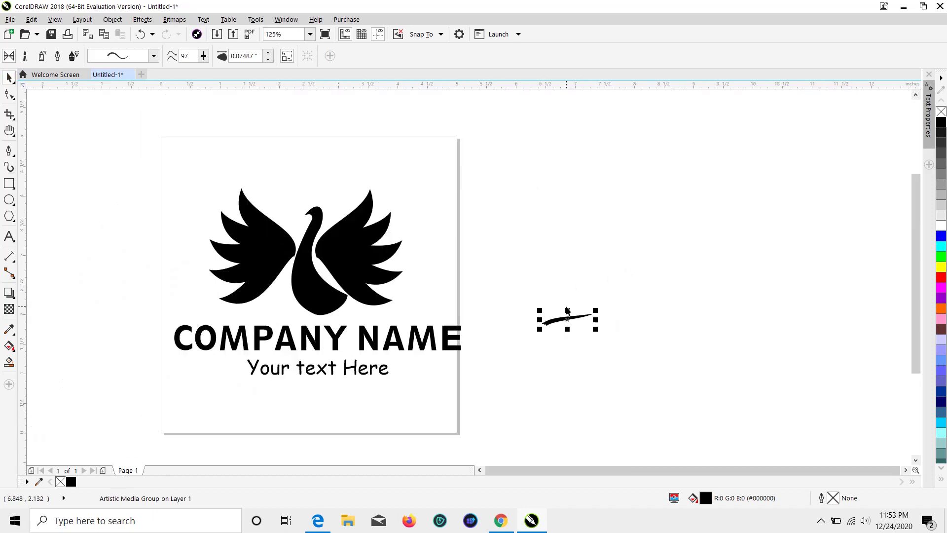
Move the brush stroke beside the end of the "Your text Here" line
mouse_move(554, 320)
mouse_down()
mouse_move(402, 375)
mouse_move(428, 323)
mouse_up()
scroll(401, 375, up, 2)
scroll(402, 374, up, 1)
key(Escape)
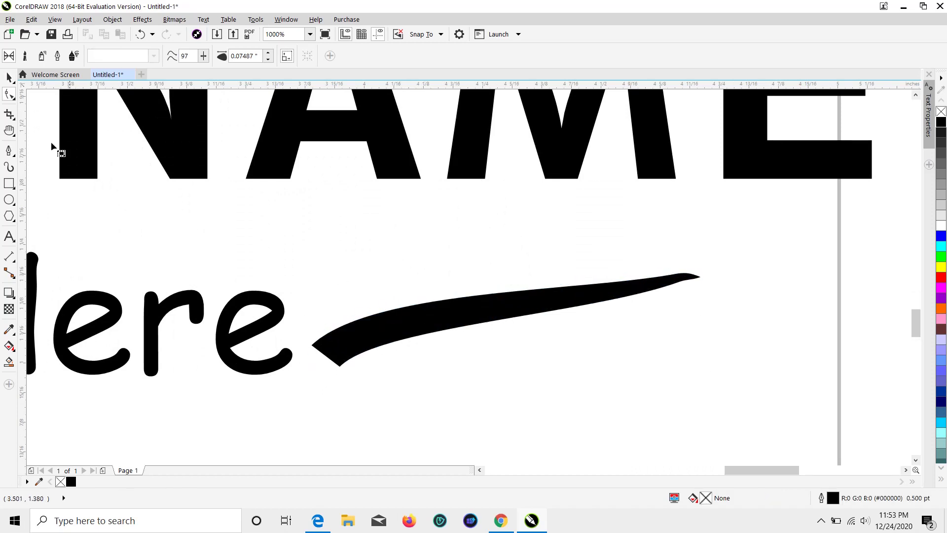
Reshape the brush stroke into a nearly straight taper by removing its middle node, extending its tip and adjusting the end curve handles
click(10, 95)
click(387, 330)
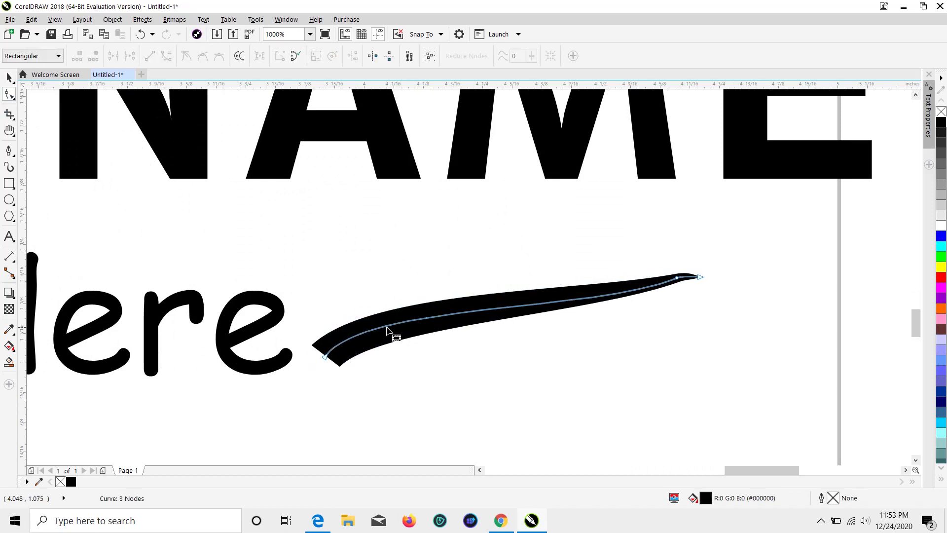
click(325, 358)
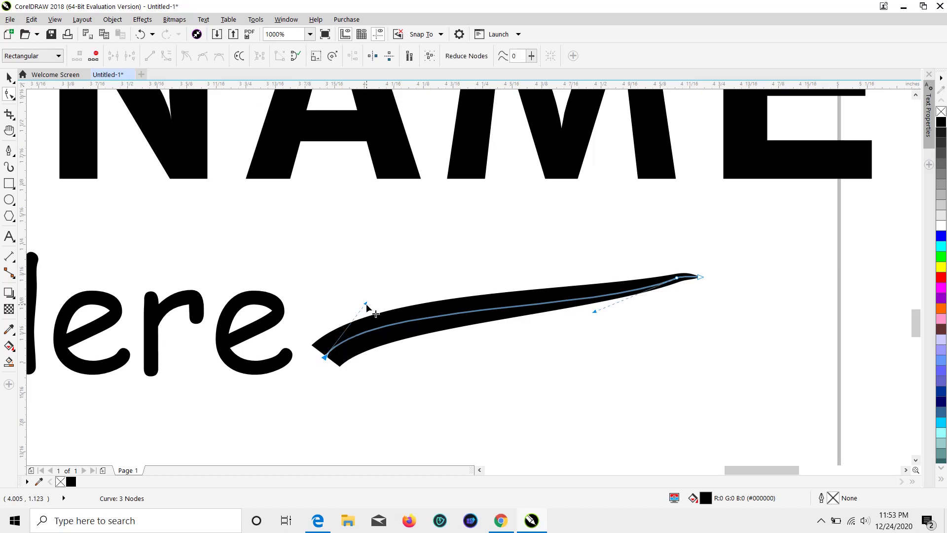
drag(366, 304, 403, 342)
mouse_move(698, 280)
mouse_down()
mouse_move(712, 296)
mouse_move(712, 278)
mouse_up()
double_click(677, 278)
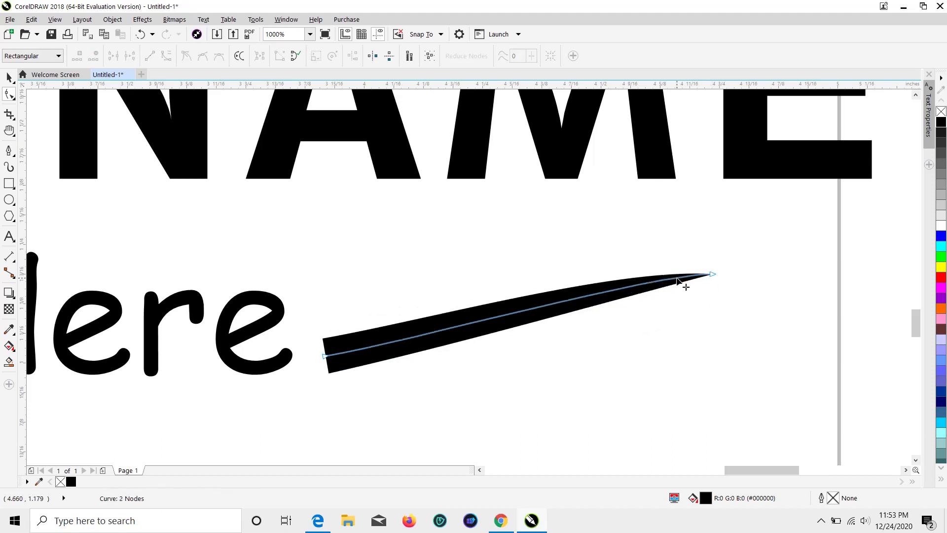
click(710, 275)
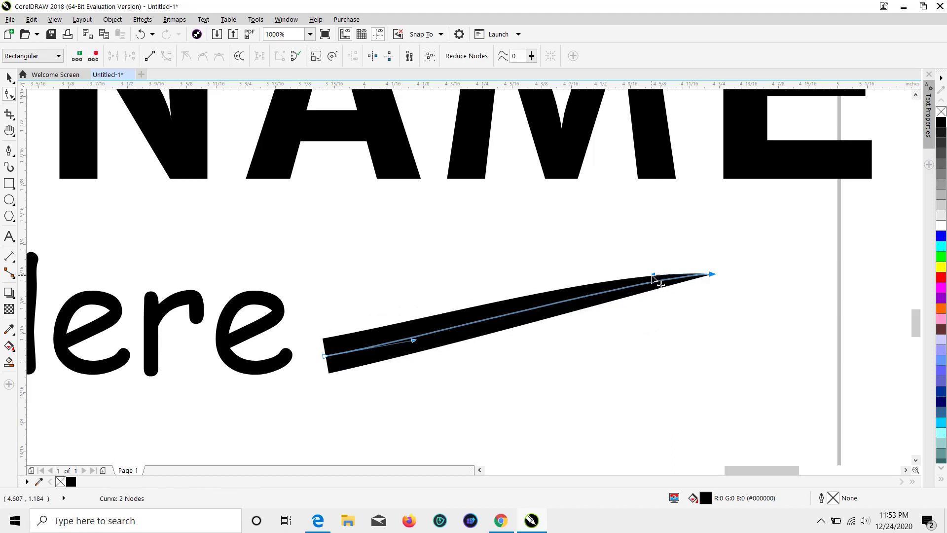
drag(654, 274, 659, 288)
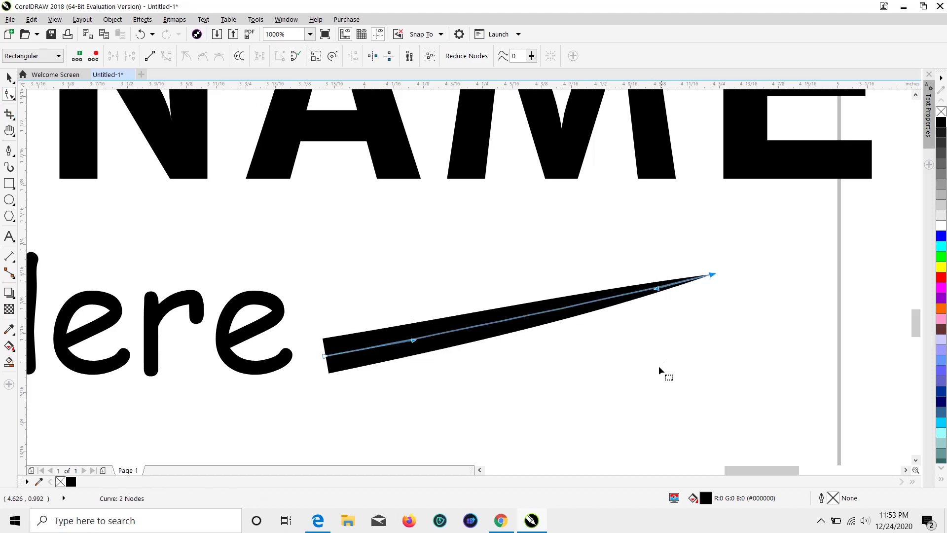
Rotate the tapered stroke about 10 degrees clockwise so it lies horizontally beside the tagline
click(10, 74)
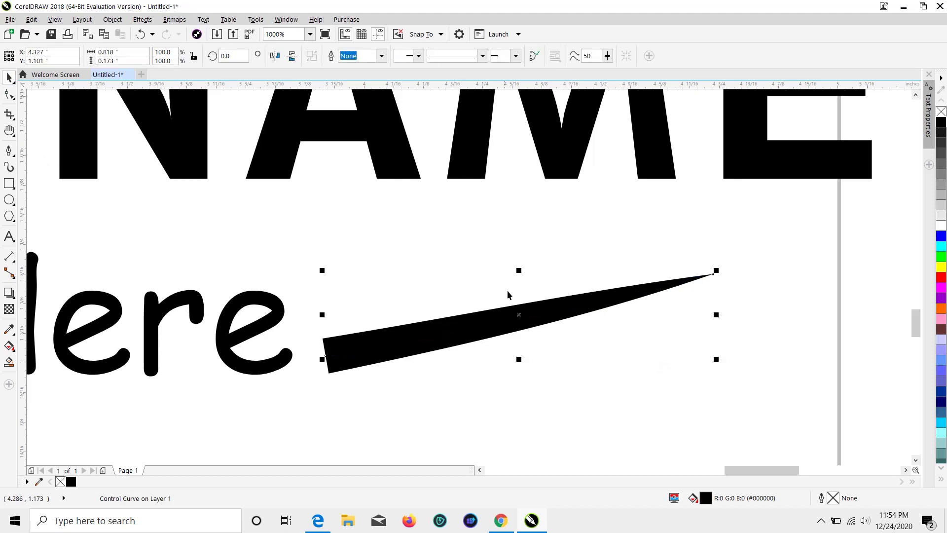
click(565, 310)
drag(725, 277, 725, 305)
click(661, 374)
scroll(665, 375, down, 3)
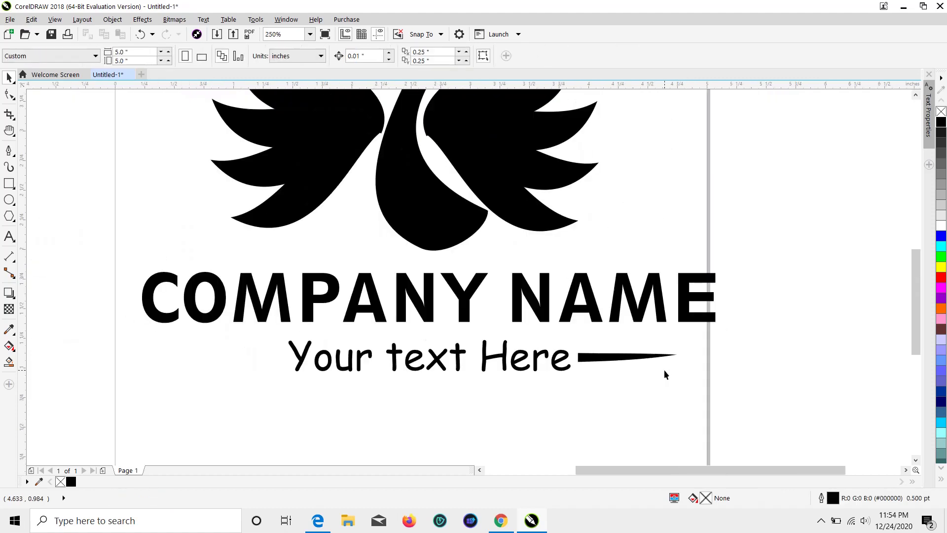
scroll(664, 375, down, 2)
scroll(664, 374, up, 2)
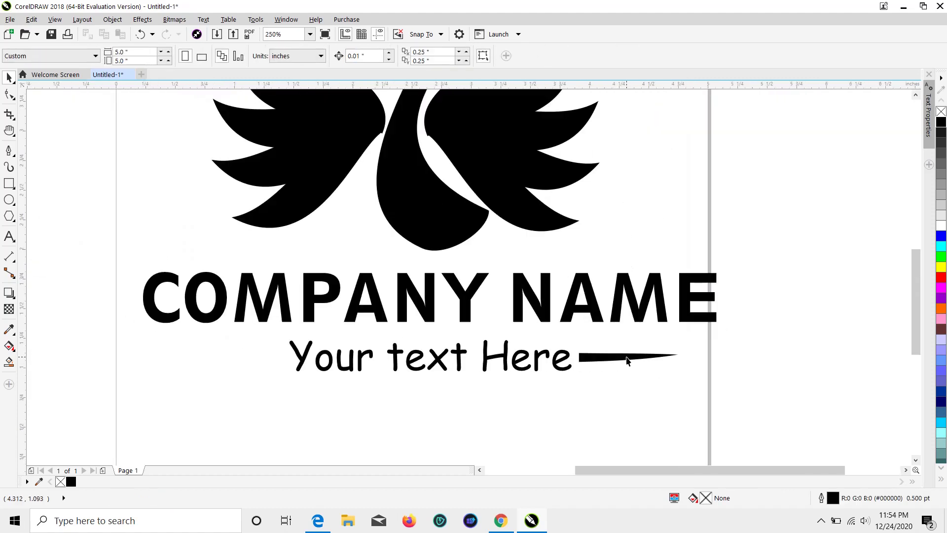
click(628, 360)
key(ctrl+d)
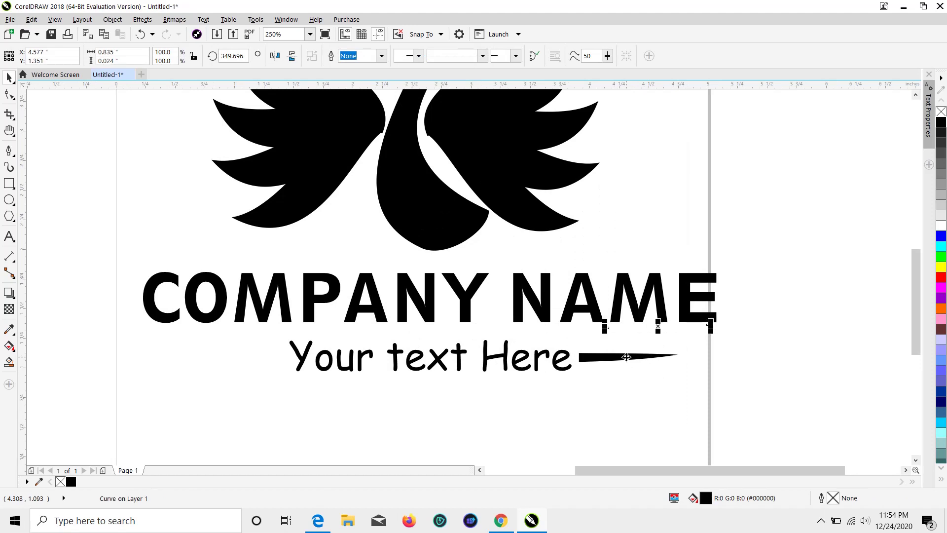
key(ctrl+z)
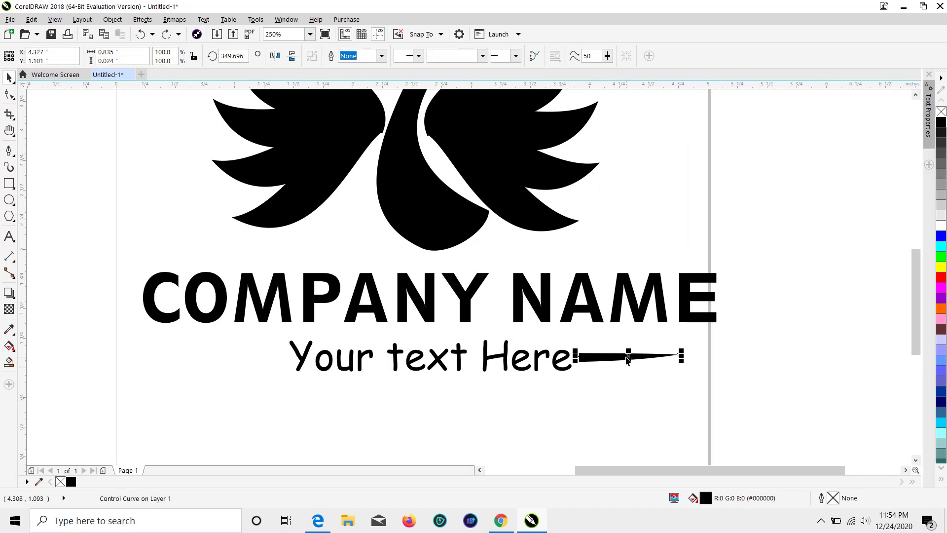
click(714, 355)
Copy and paste the tapered stroke, and place the copy just before the start of "Your text Here"
click(617, 355)
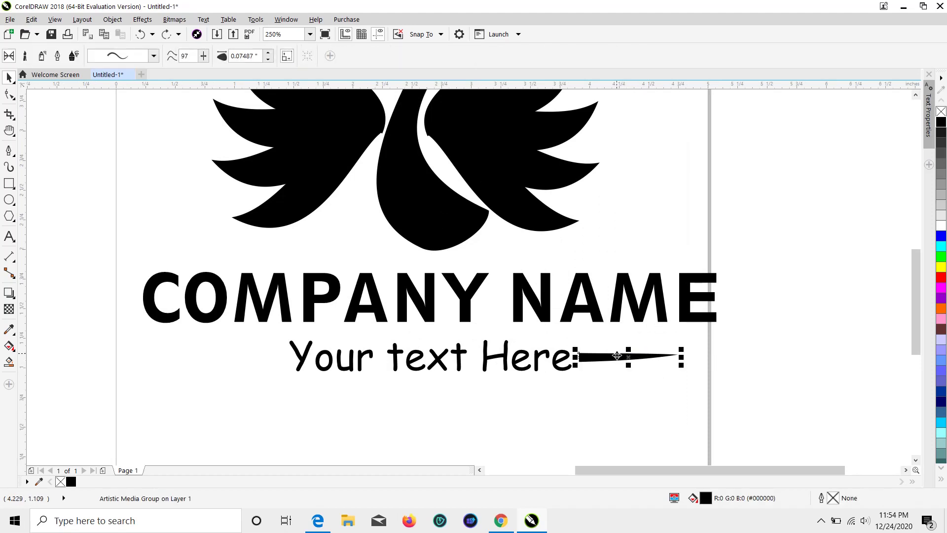
right_click(617, 355)
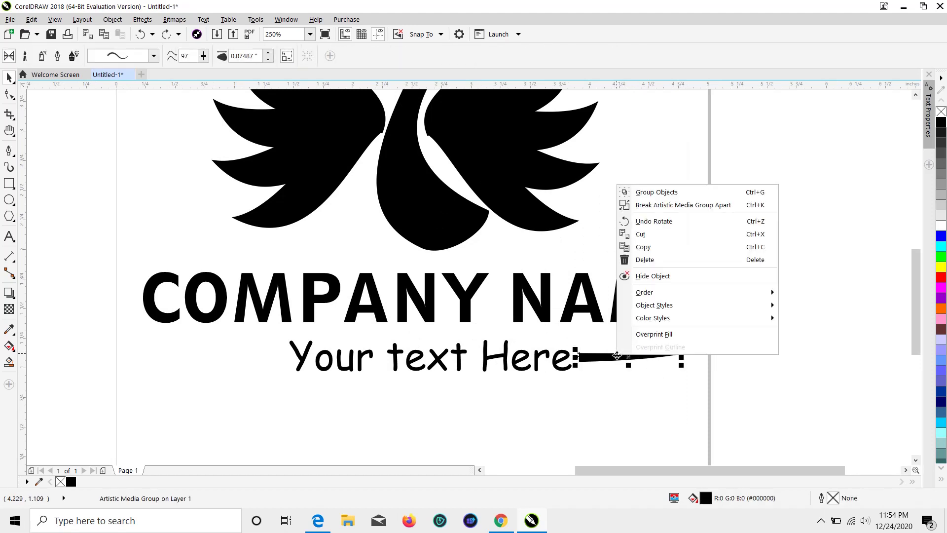
click(642, 247)
click(500, 414)
right_click(473, 399)
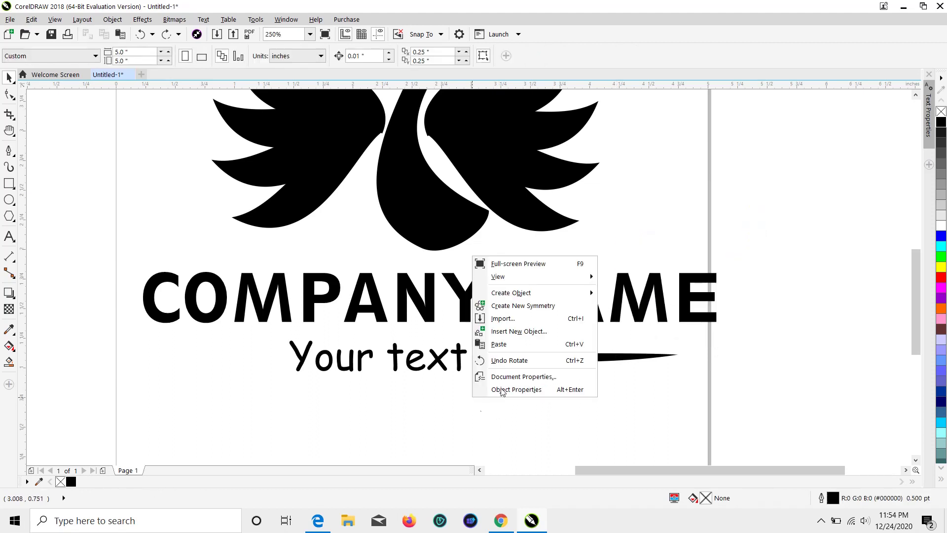
click(518, 343)
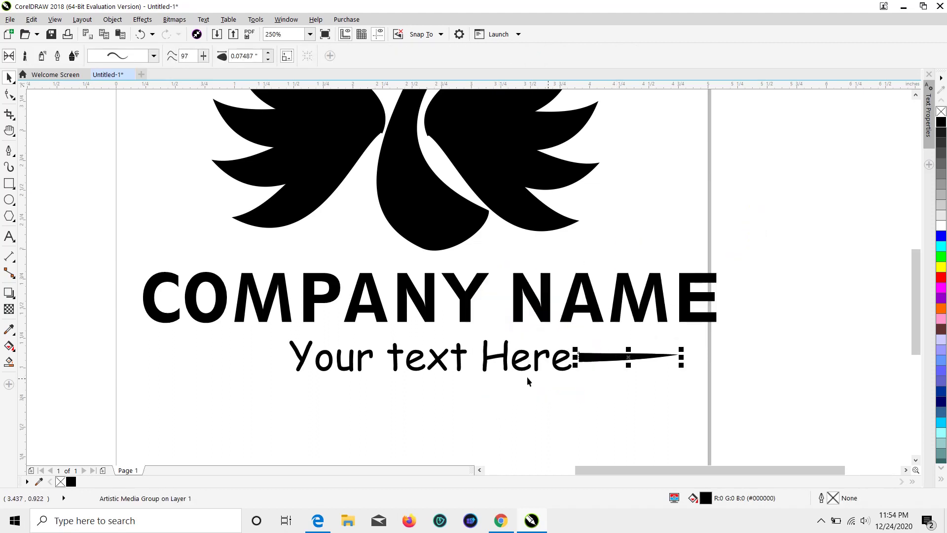
mouse_move(595, 360)
mouse_down()
mouse_move(596, 387)
mouse_move(230, 381)
mouse_move(204, 362)
mouse_up()
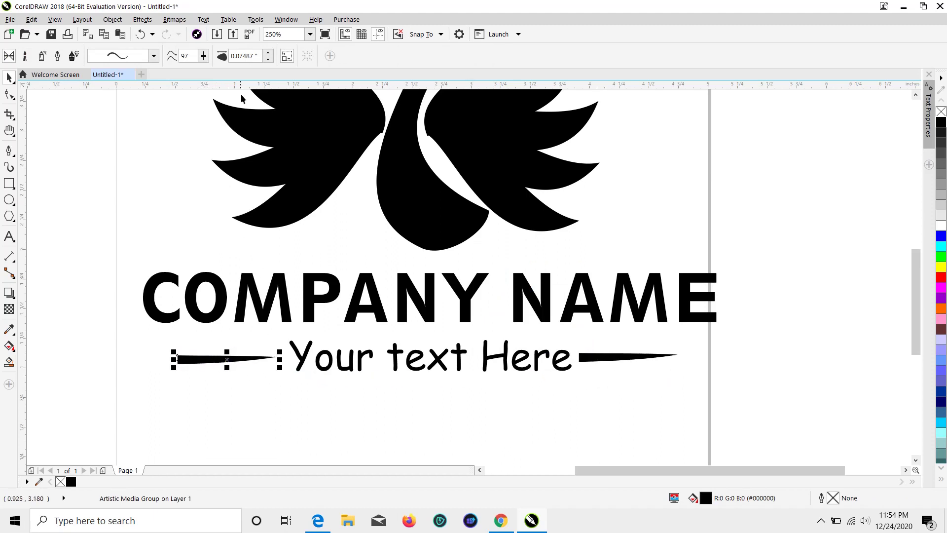
Mirror the copied stroke horizontally so its thick end faces the tagline
click(190, 391)
click(201, 359)
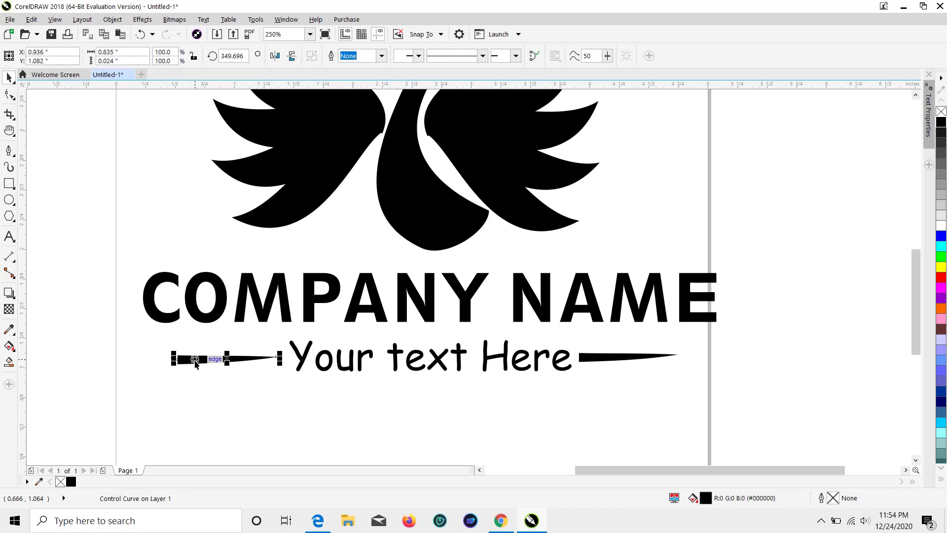
click(275, 55)
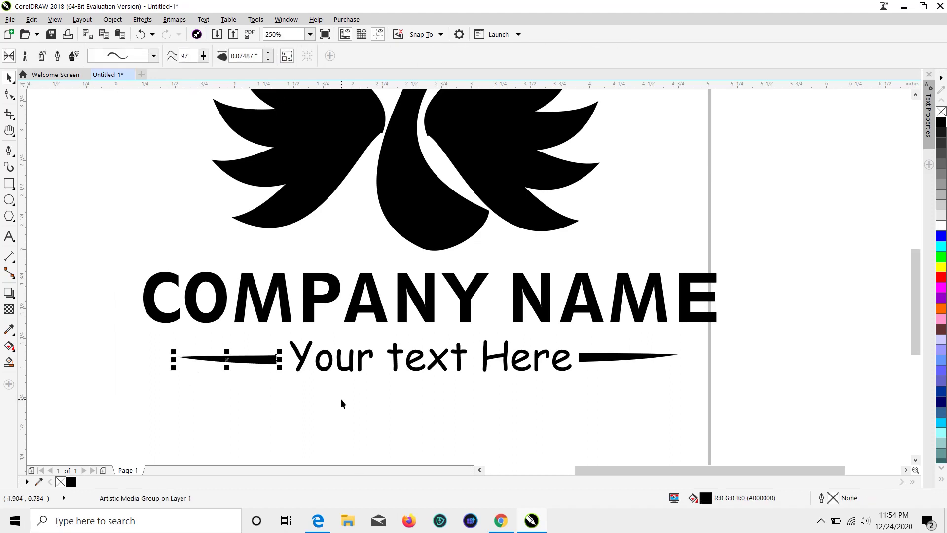
click(328, 383)
Nudge both tapered strokes so they sit evenly on either side of the "Your text Here" line
click(270, 361)
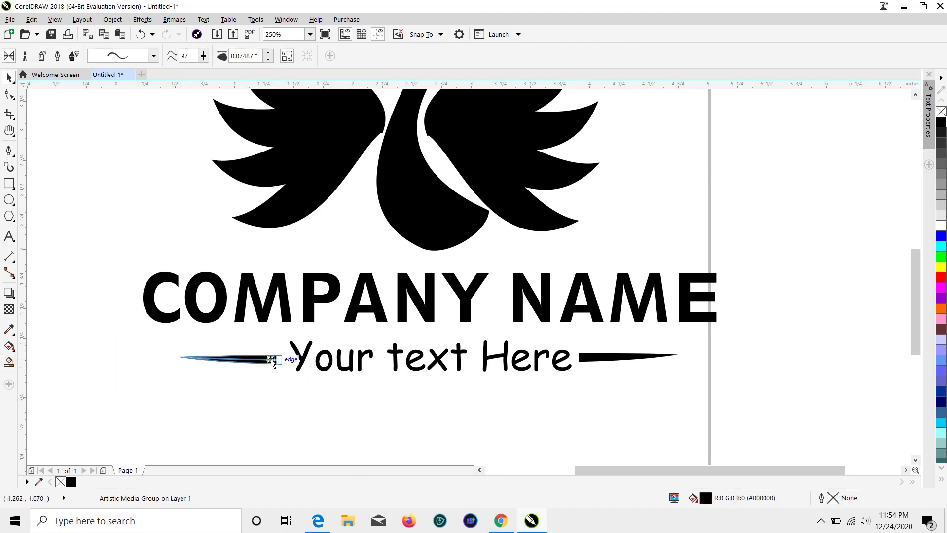
drag(271, 362, 276, 363)
drag(594, 368, 595, 371)
click(572, 398)
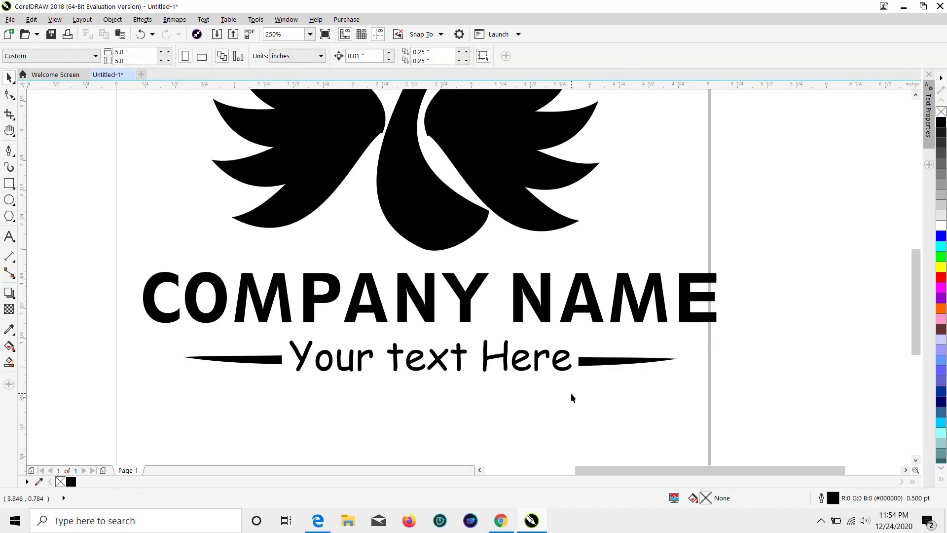
drag(255, 362, 257, 360)
click(545, 429)
Select the bird, both text lines and the two strokes, and group them as one object
scroll(533, 401, down, 5)
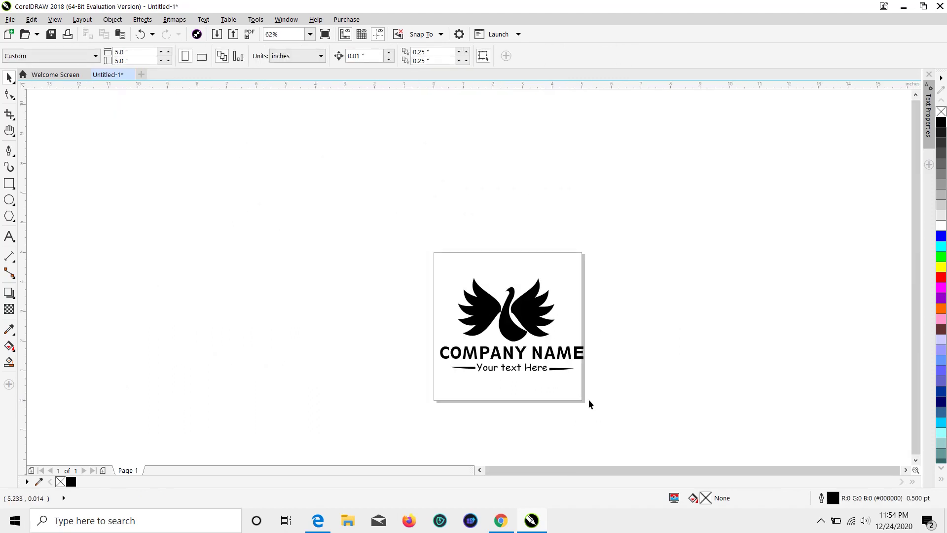
scroll(590, 403, up, 2)
drag(231, 124, 421, 257)
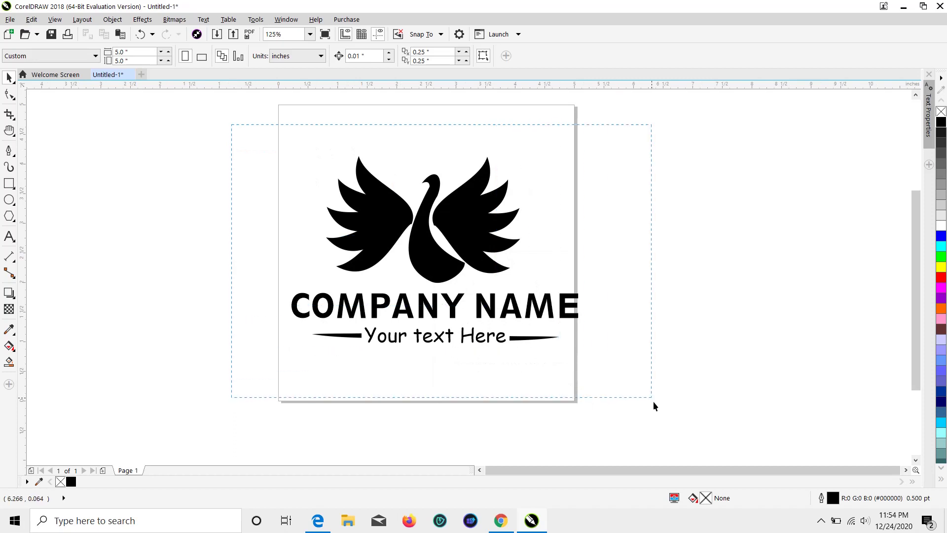
drag(653, 406, 654, 405)
right_click(454, 212)
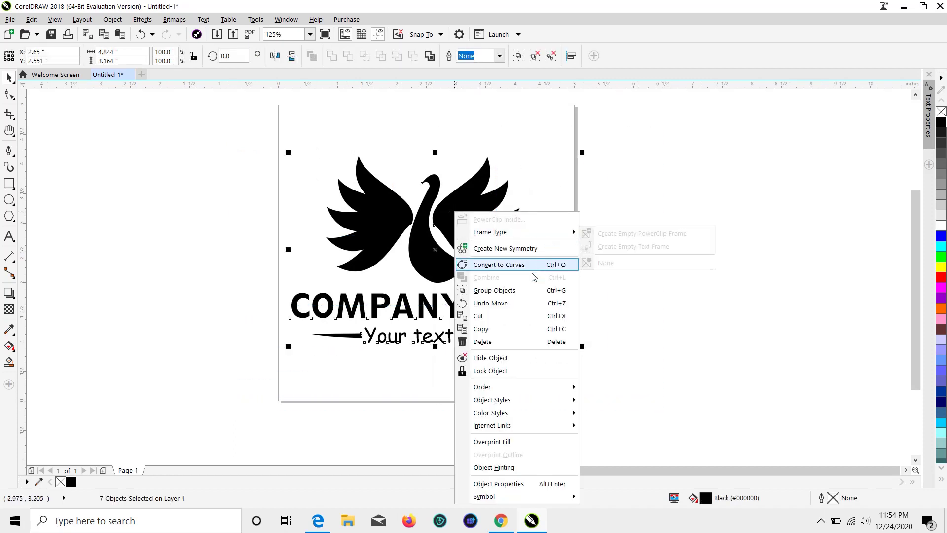
click(522, 291)
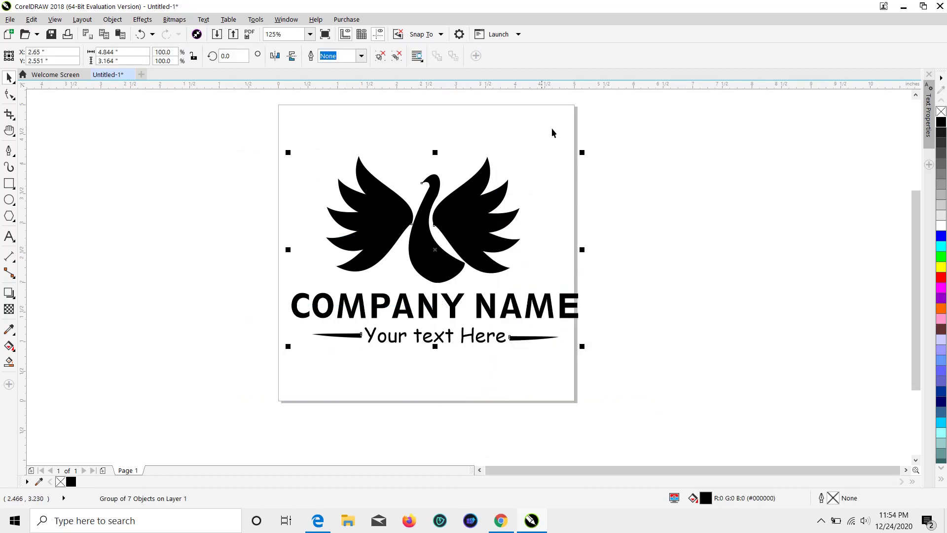
Scale the grouped logo down slightly about its centre so COMPANY NAME fits within the page
drag(582, 152, 467, 223)
click(689, 212)
click(657, 220)
click(715, 249)
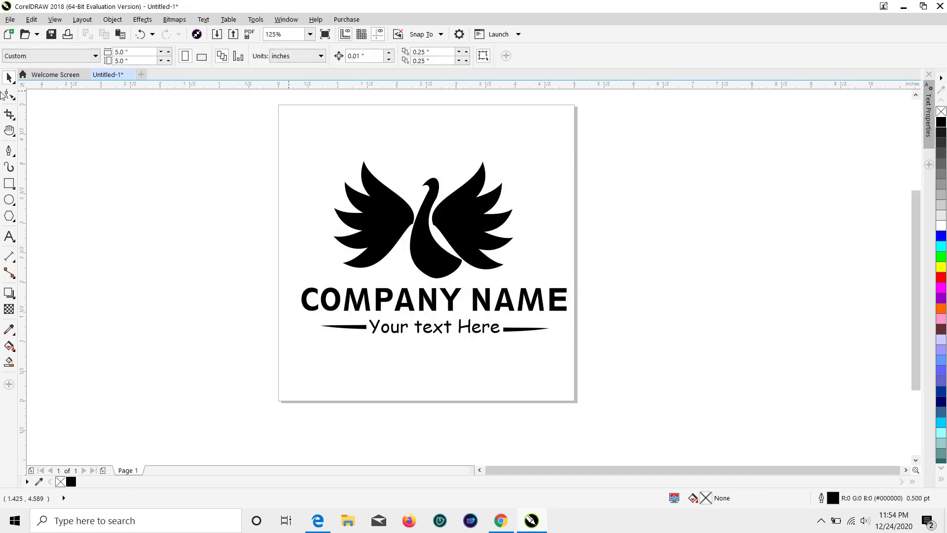
Draw a 5 by 5 inch rectangle over the page and fill it white
click(9, 183)
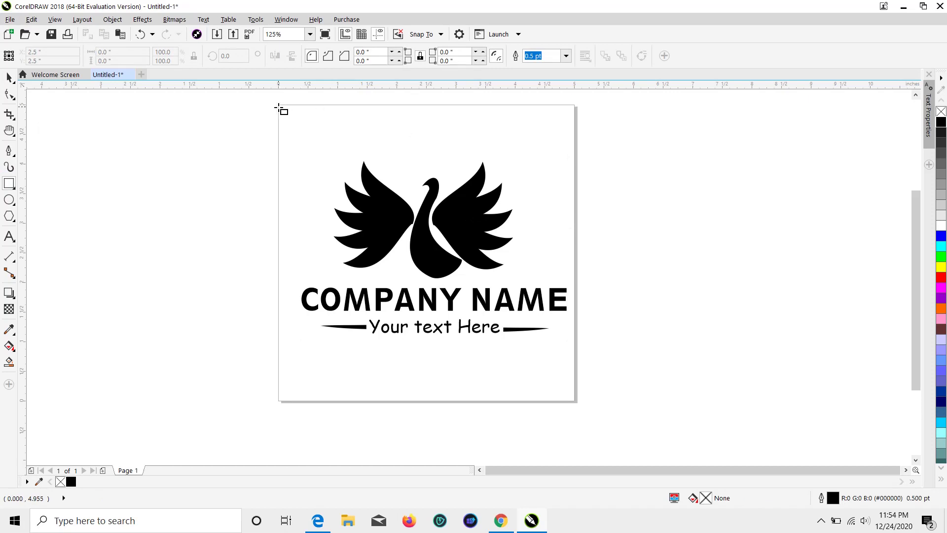
drag(278, 106, 575, 402)
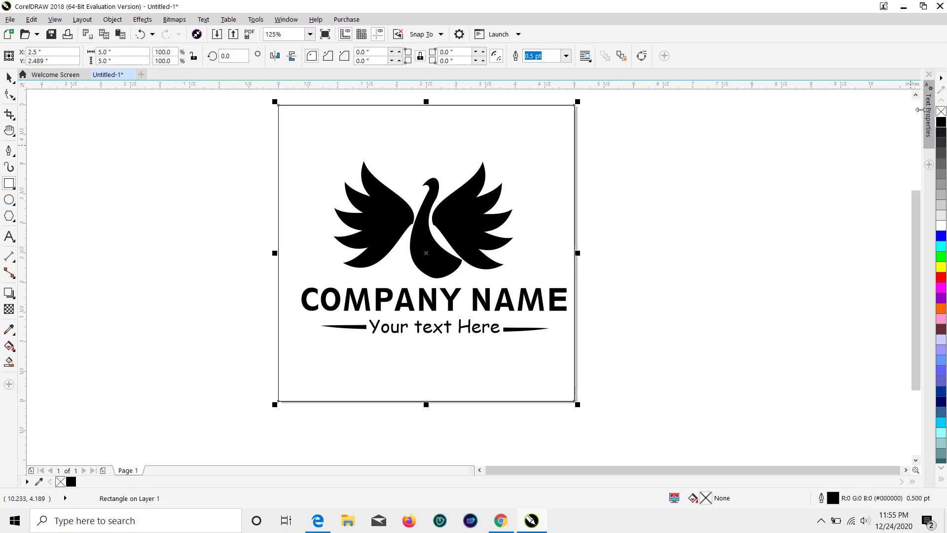
click(940, 230)
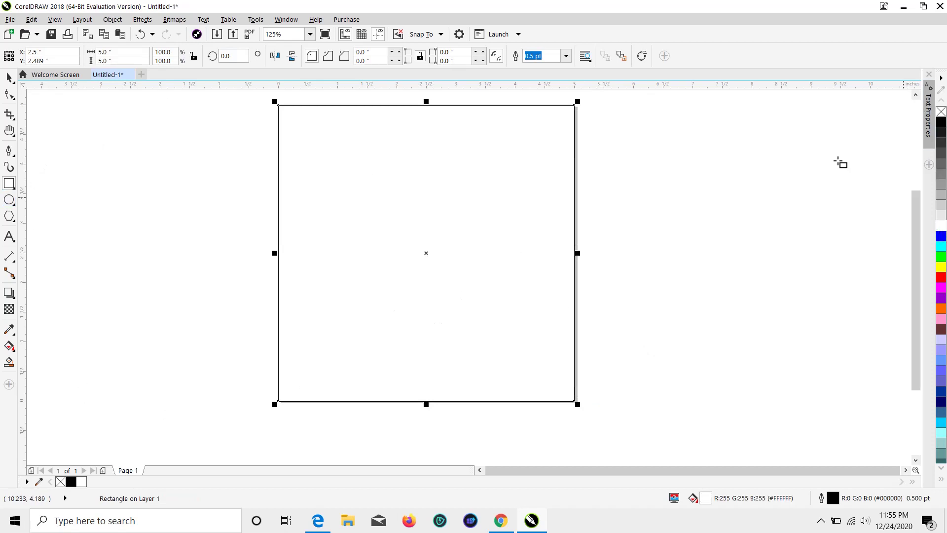
Set the white rectangle's outline width to 4.0 pt
click(10, 78)
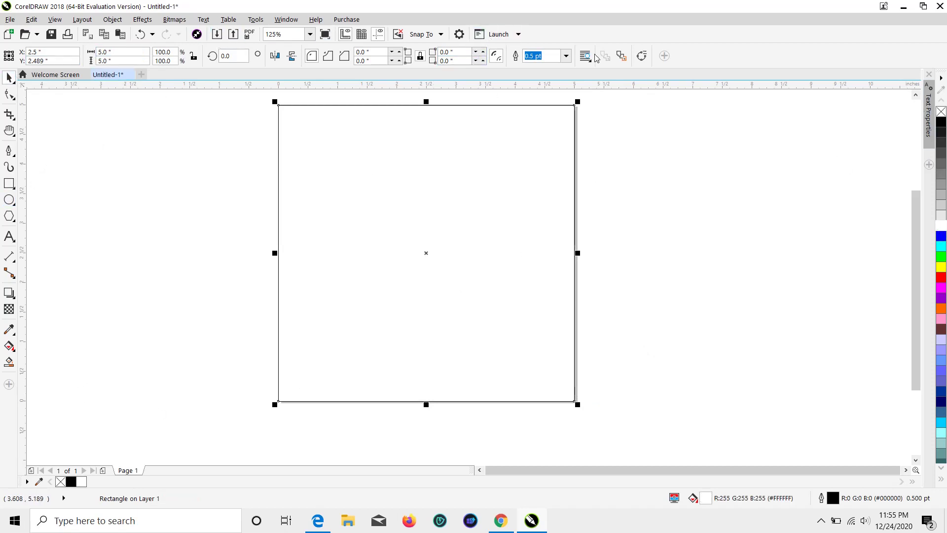
click(567, 57)
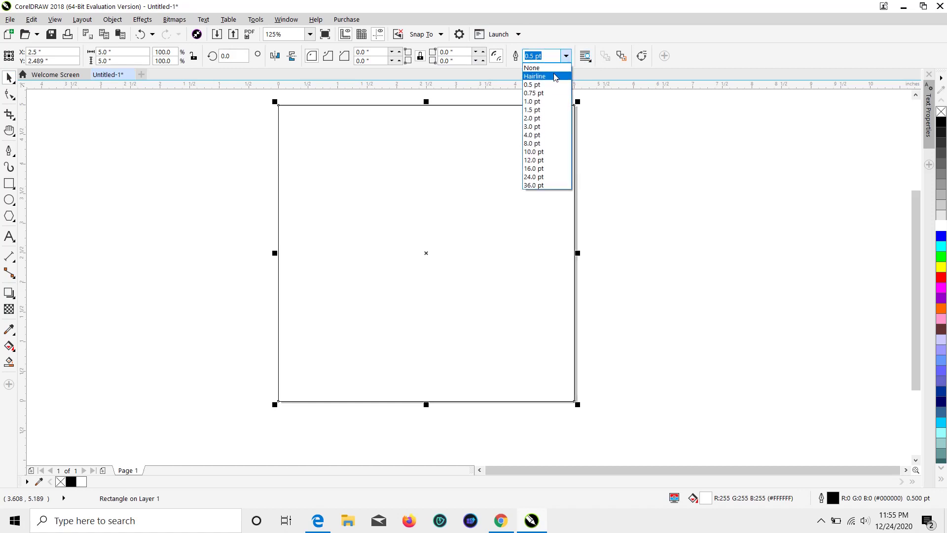
click(536, 134)
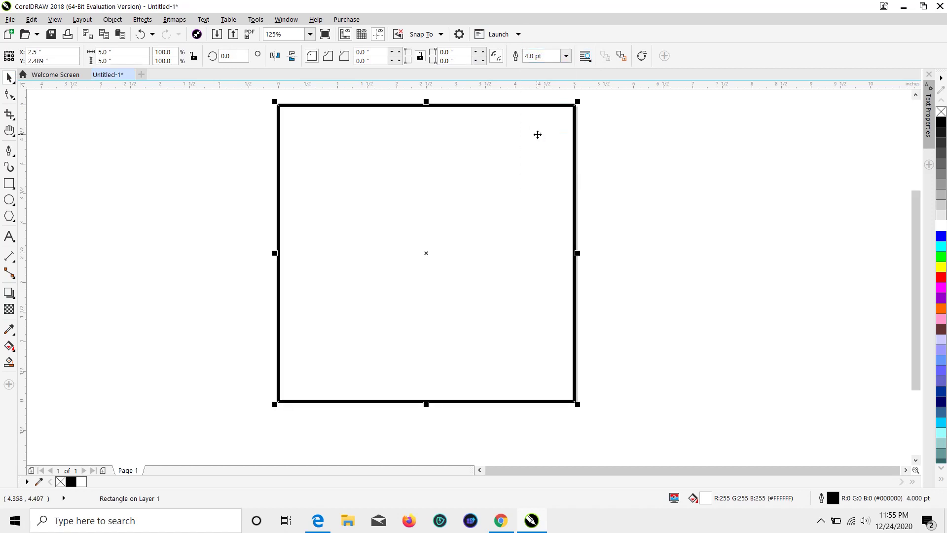
Send the white rectangle behind the logo group
click(375, 157)
right_click(378, 155)
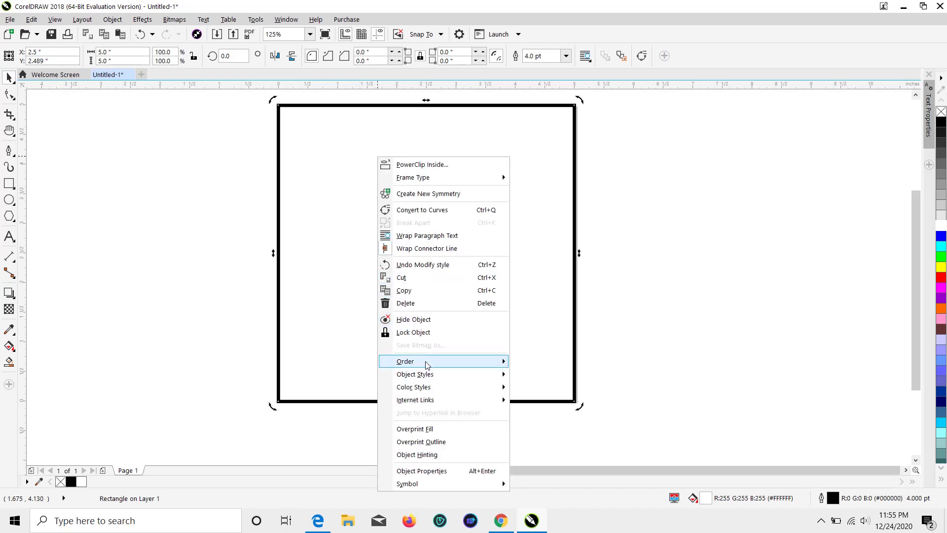
mouse_move(463, 359)
click(559, 375)
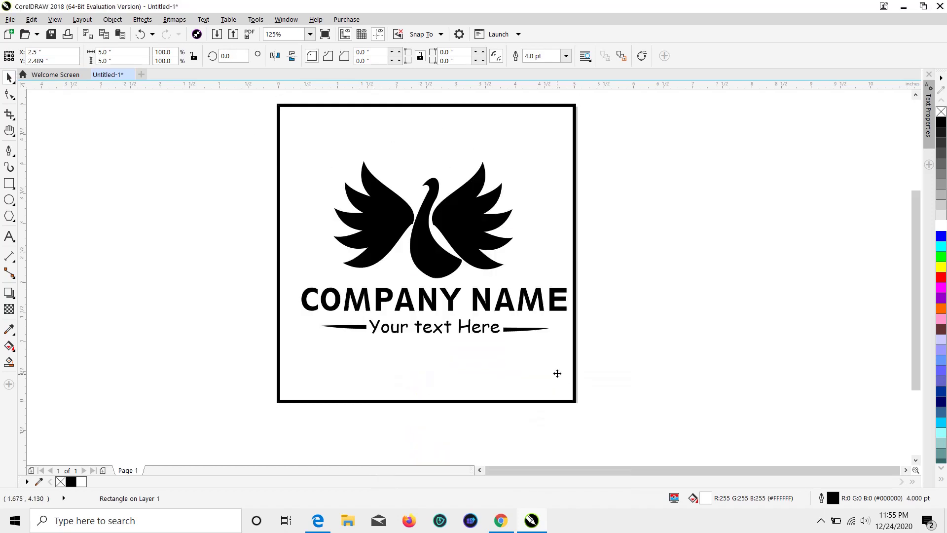
click(720, 281)
scroll(571, 215, up, 2)
scroll(575, 211, down, 2)
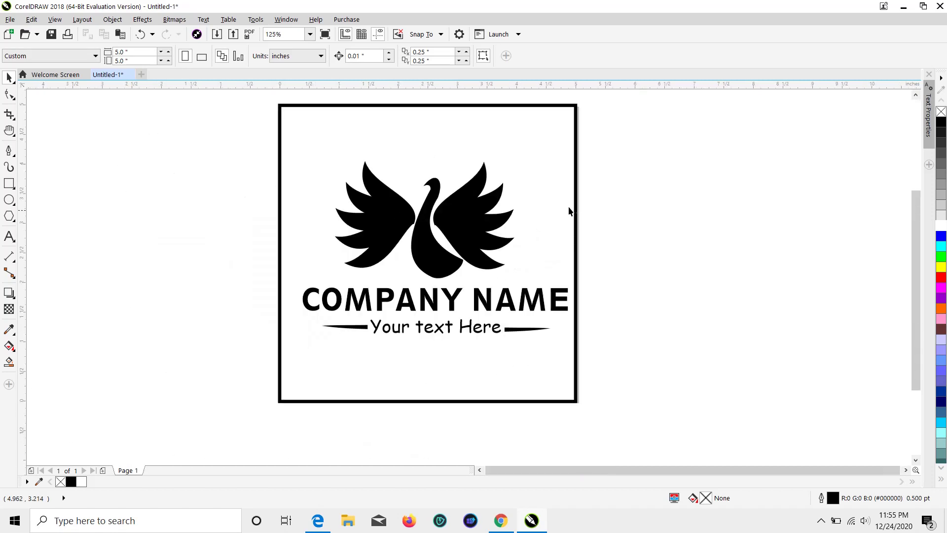
Scale the border rectangle down slightly and shift it a little to the right and up within the page
click(546, 157)
drag(579, 102, 570, 112)
drag(499, 138, 509, 134)
click(725, 185)
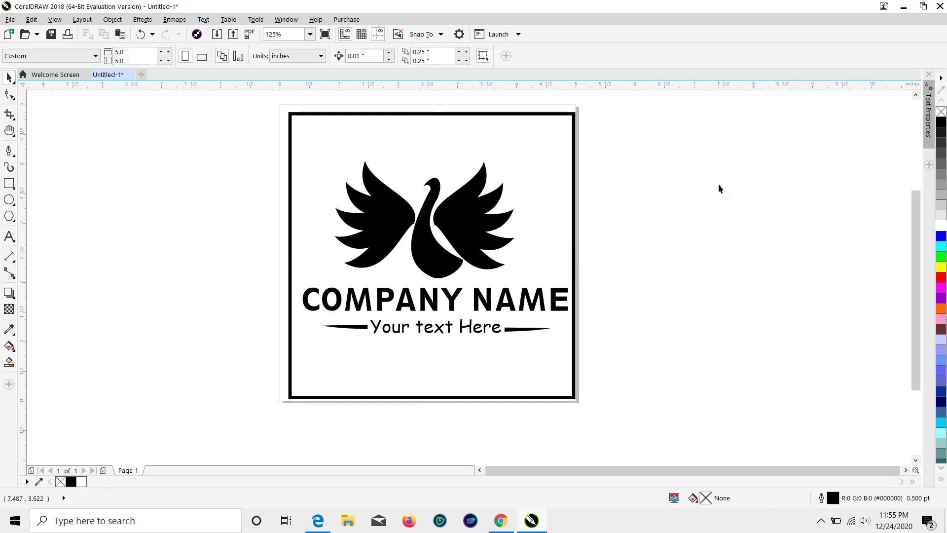
Move the logo group slightly left and up inside the border frame, and start exporting the design
drag(436, 252, 412, 239)
key(Escape)
click(628, 209)
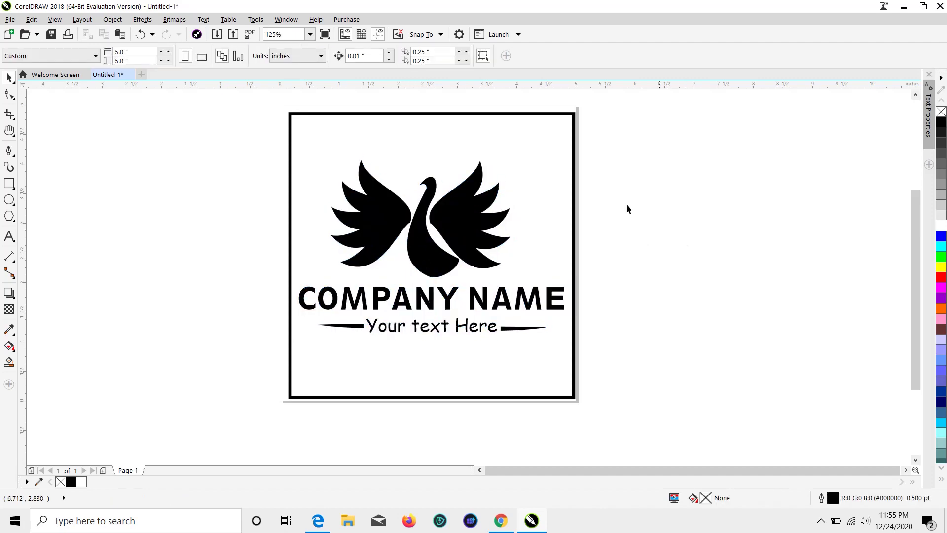
click(8, 19)
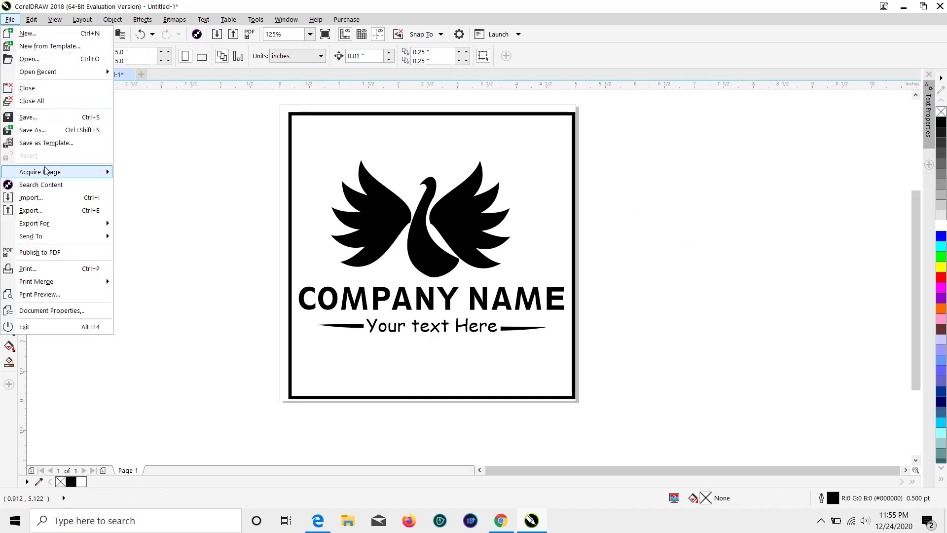
click(40, 208)
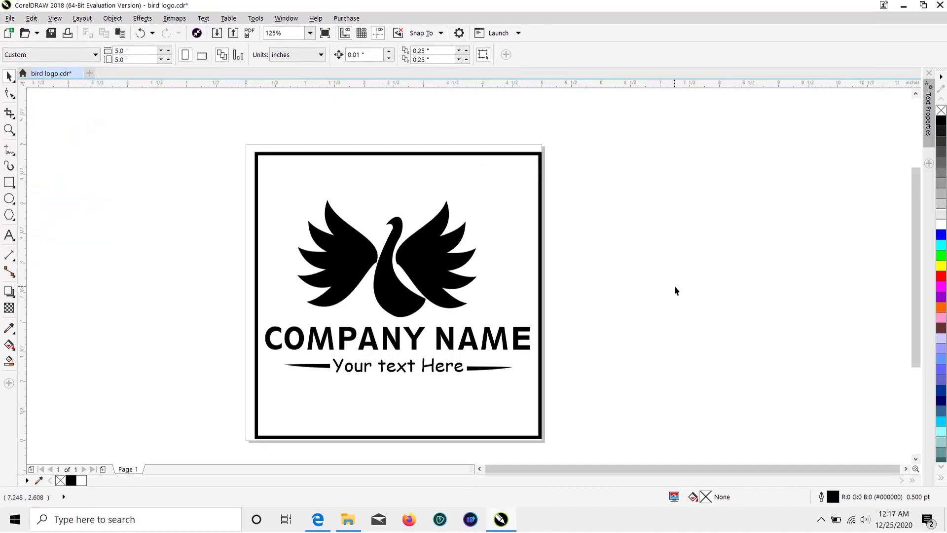
Ungroup all objects of the framed logo artwork
drag(202, 127, 606, 453)
right_click(425, 249)
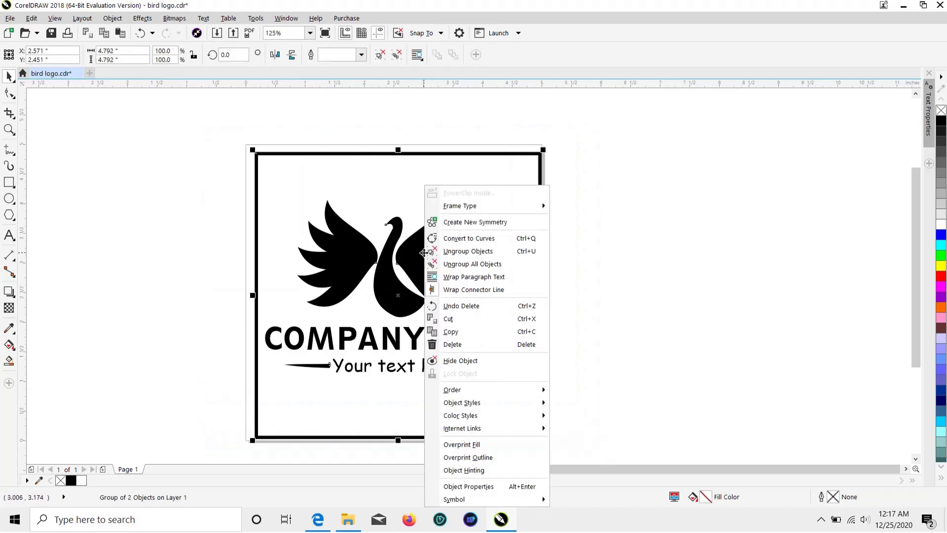
click(473, 264)
click(630, 258)
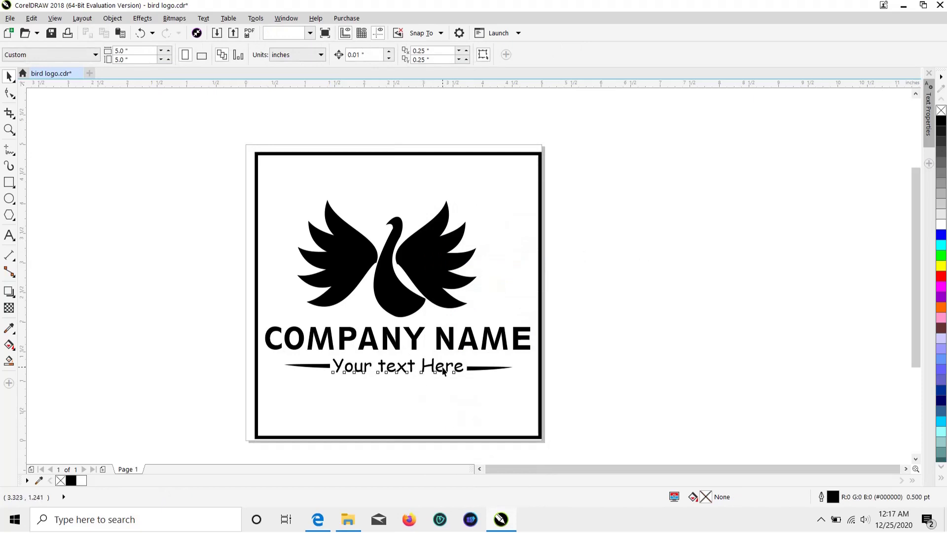
Capitalize the second word of the tagline so it reads "Your Text Here"
double_click(441, 367)
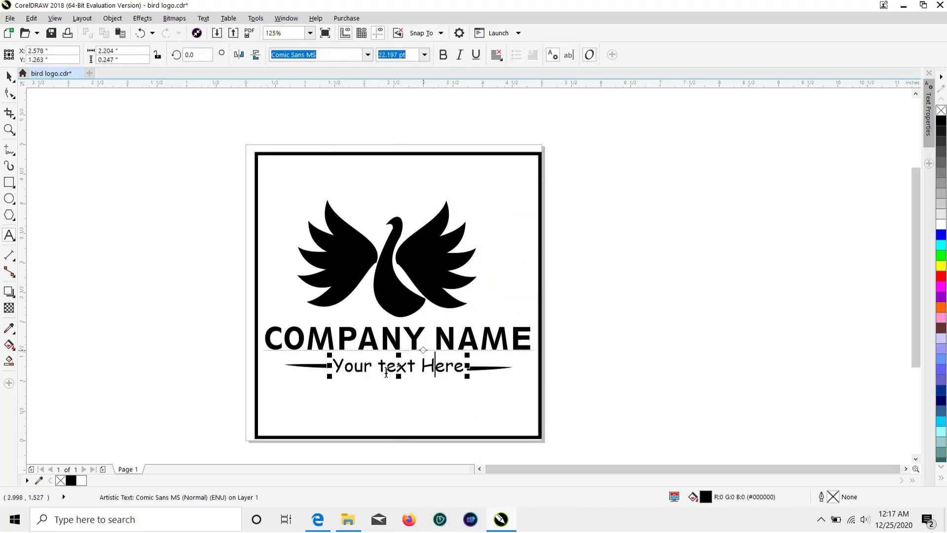
click(385, 367)
key(BackSpace)
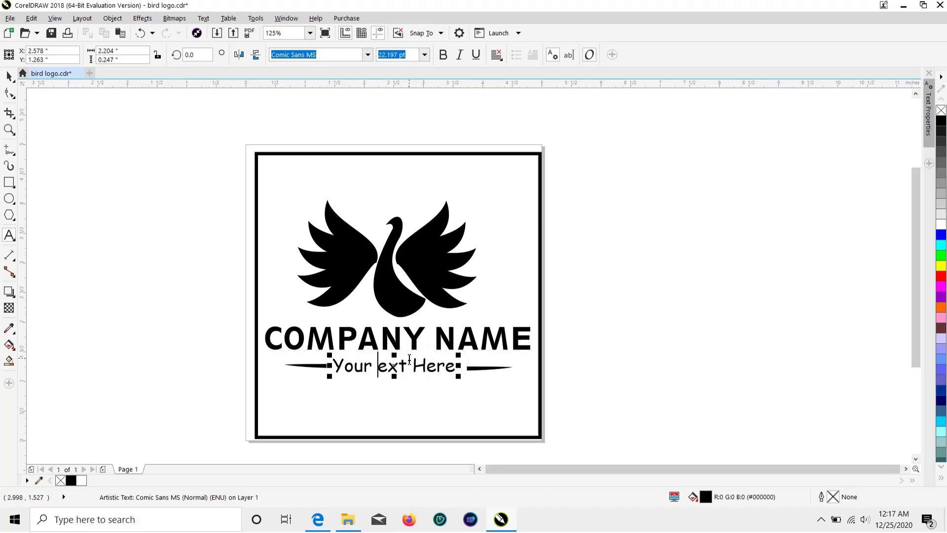
text(T)
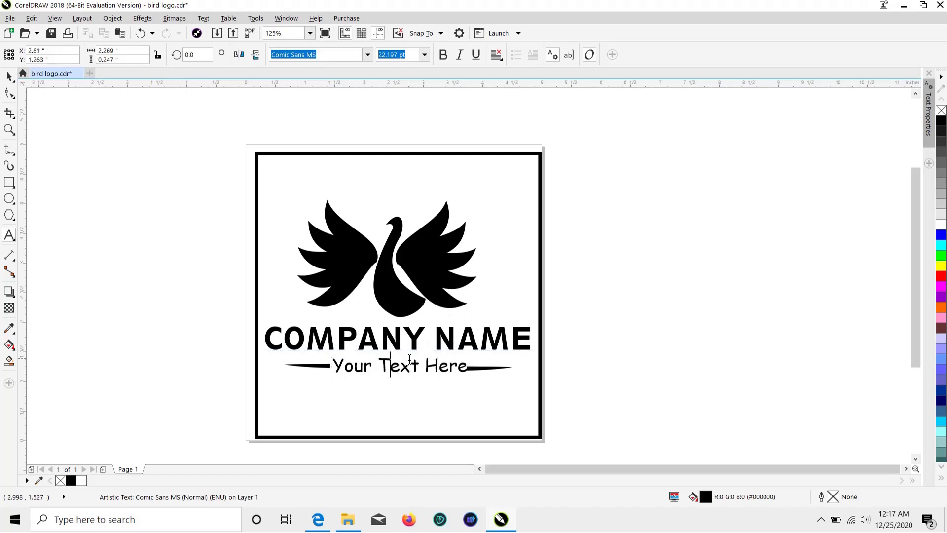
click(9, 76)
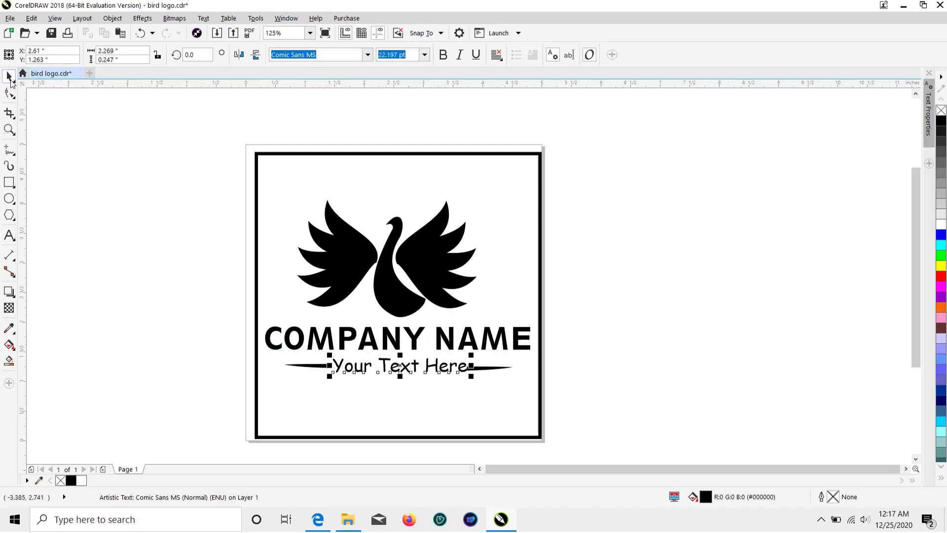
Group the border frame, bird, company name, tagline and brush strokes into one group
drag(169, 114, 660, 459)
right_click(389, 251)
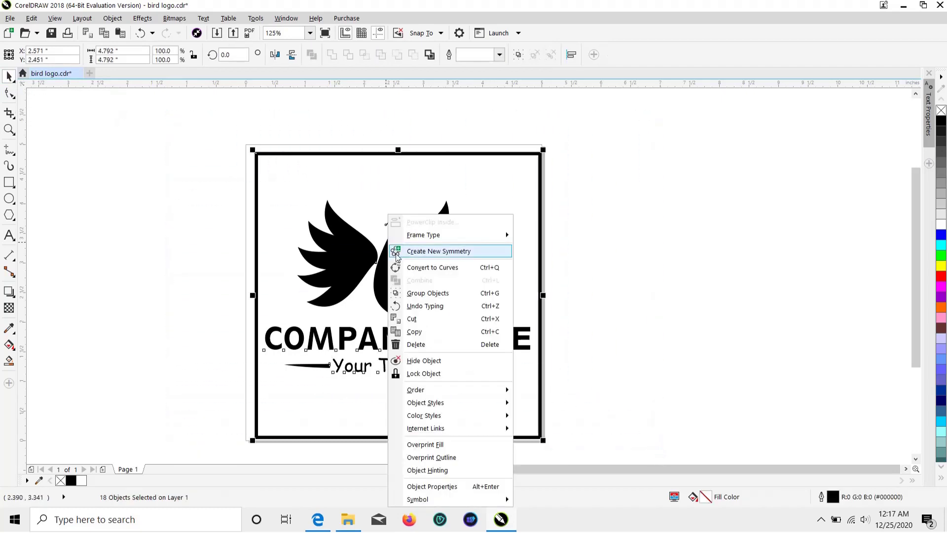
click(432, 296)
click(648, 226)
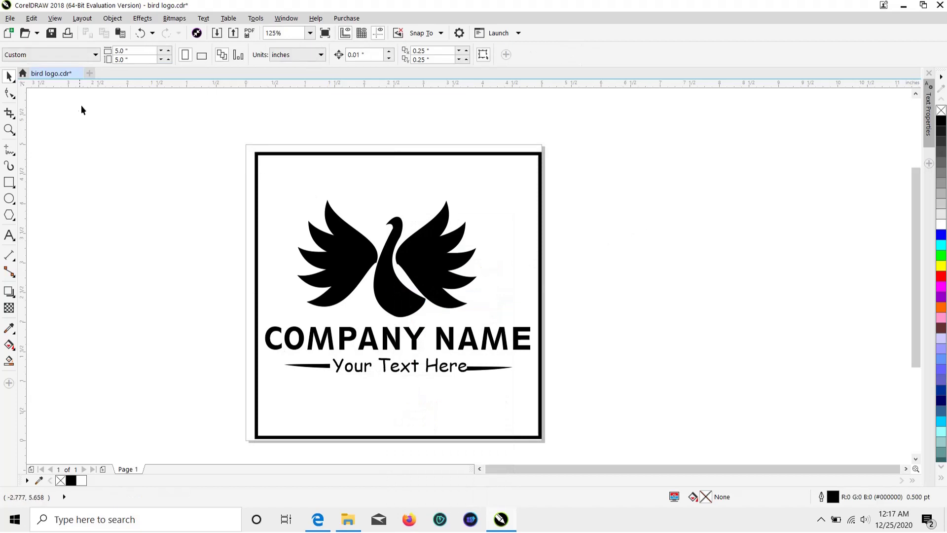
Export the design to the Desktop as a JPG named "bird logo" with the High quality JPEG preset, RGB Color (24-bit) and 80% quality
click(10, 18)
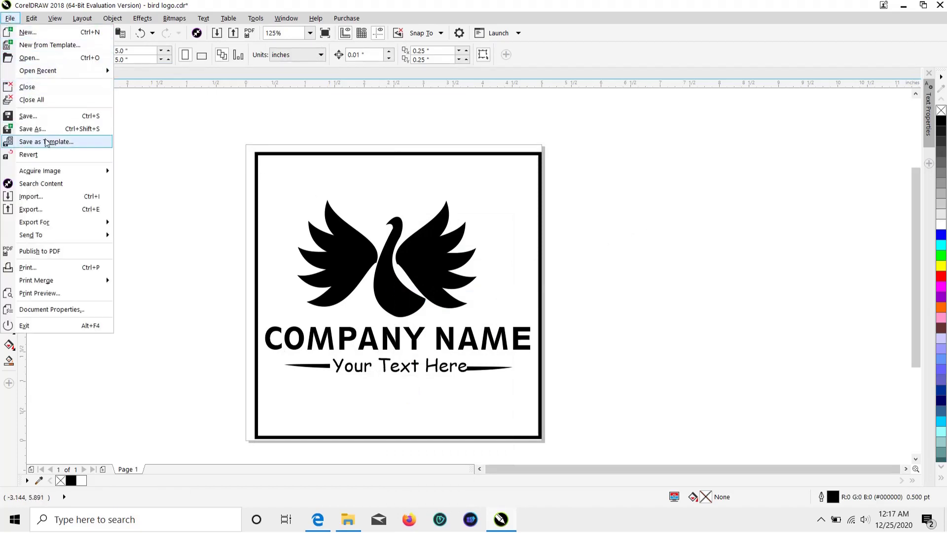
click(58, 210)
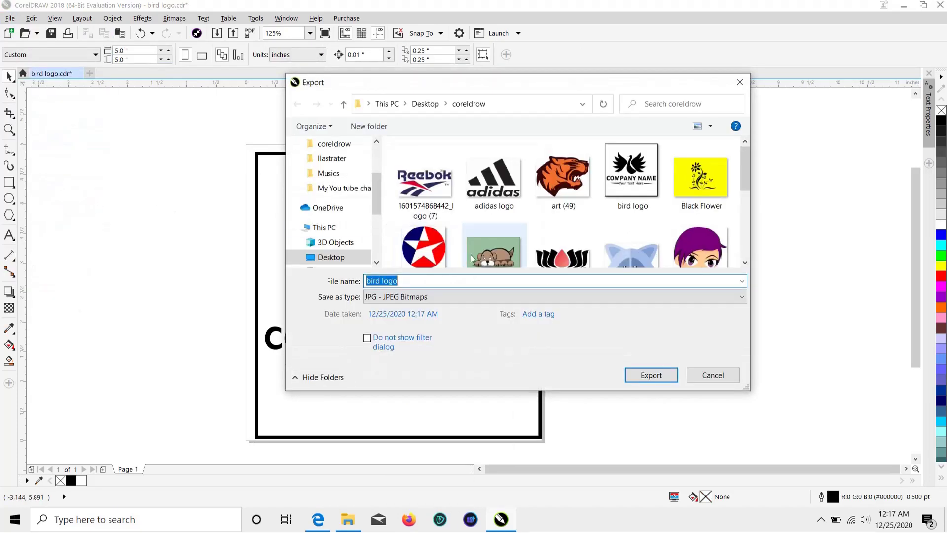
scroll(499, 247, down, 5)
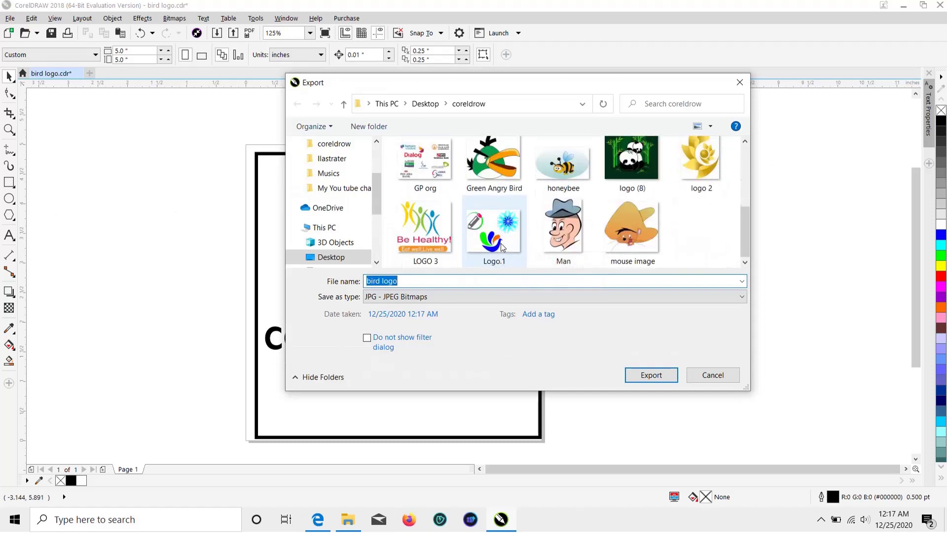
scroll(319, 183, up, 1)
scroll(320, 184, up, 1)
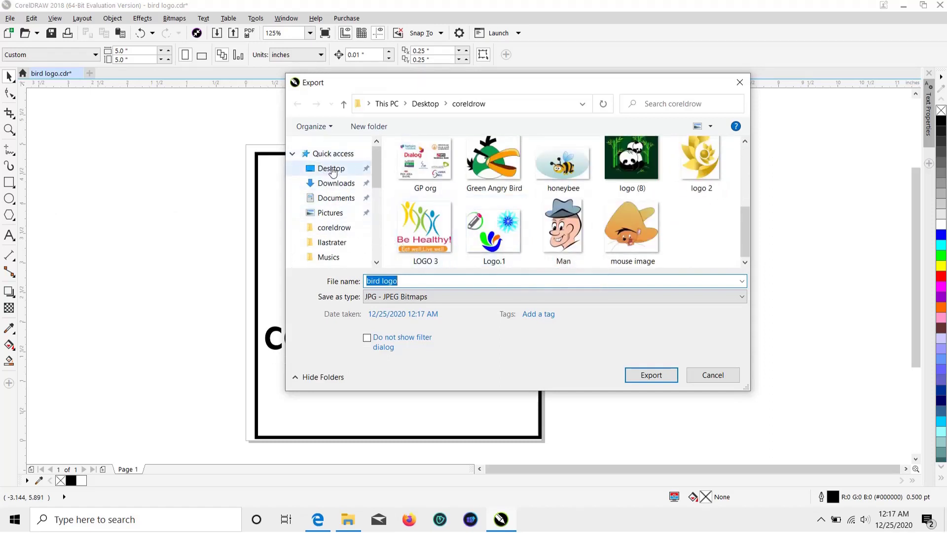
click(329, 168)
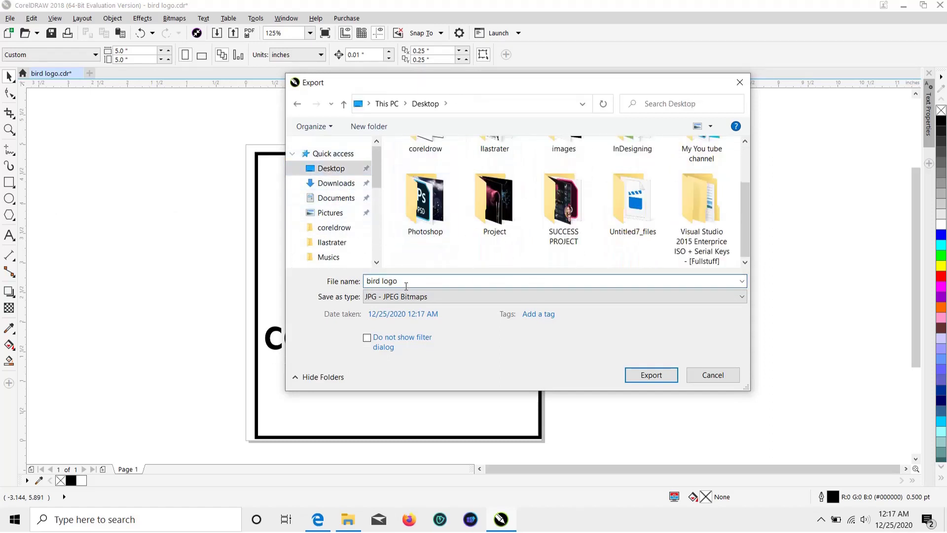
double_click(381, 281)
click(406, 282)
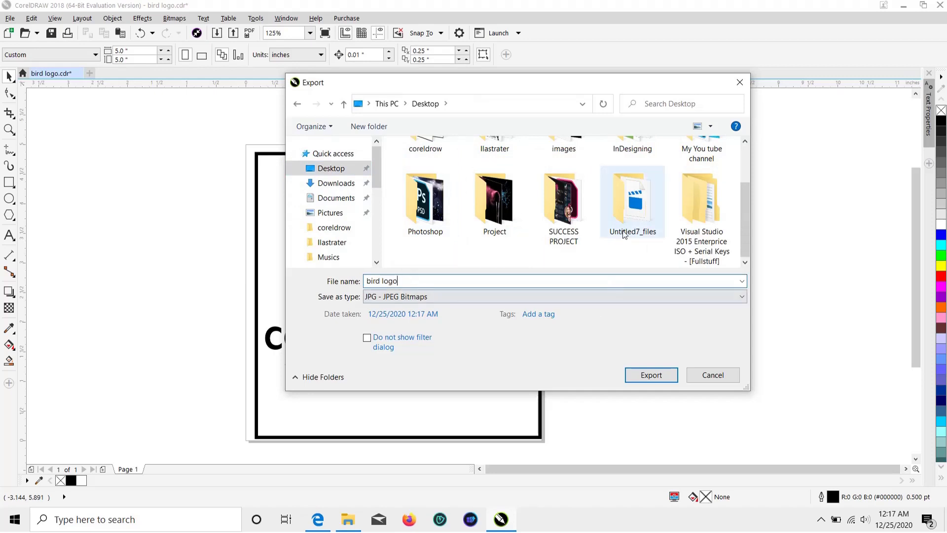
click(651, 375)
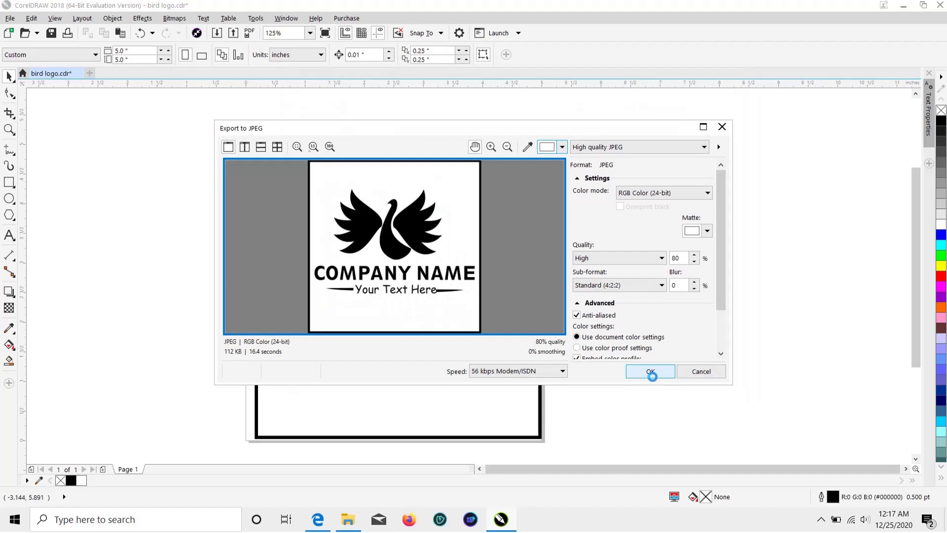
click(650, 375)
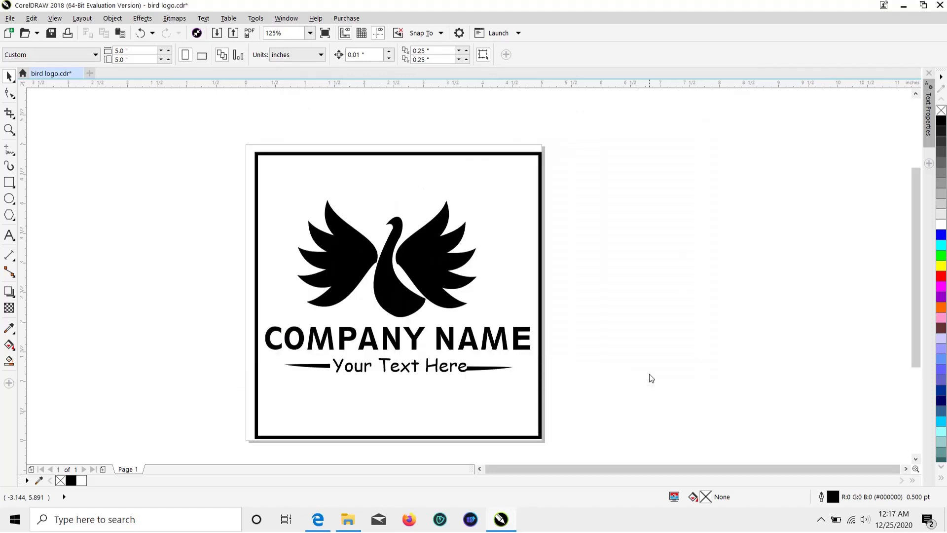